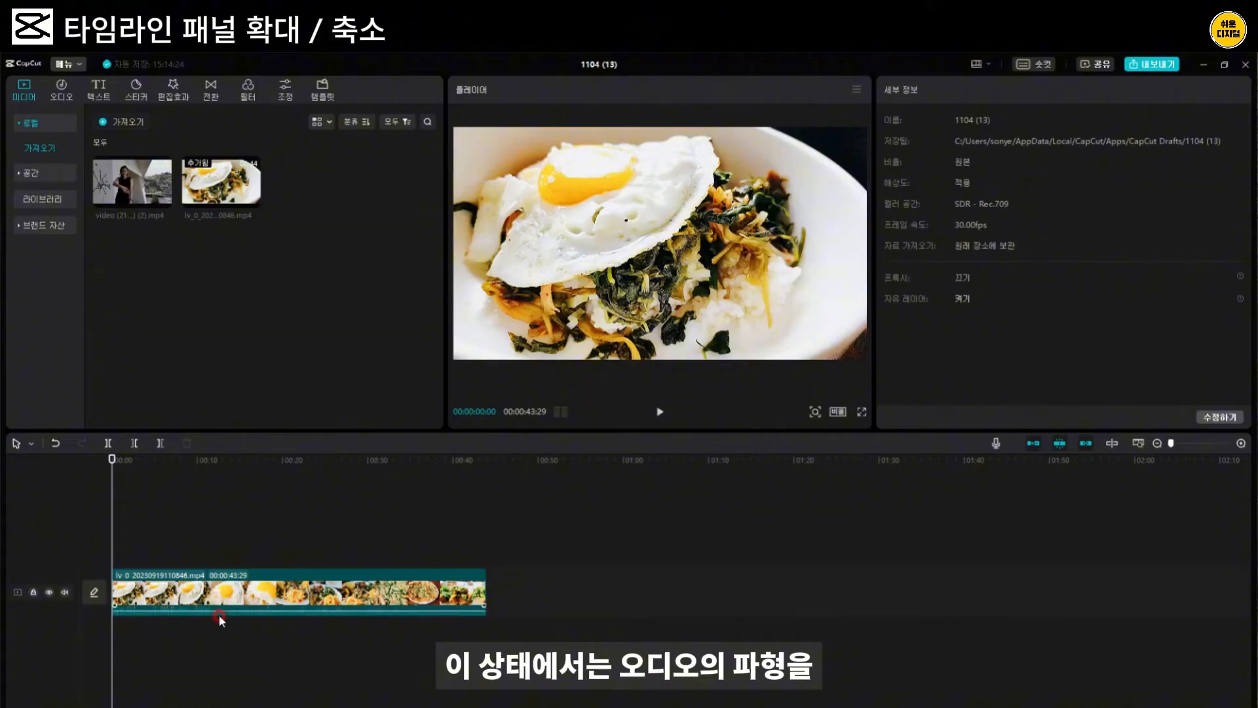
Select the food clip and zoom the timeline in until the ruler is divided into individual frames
{"action": "left_click", "coordinate": [292, 595]}
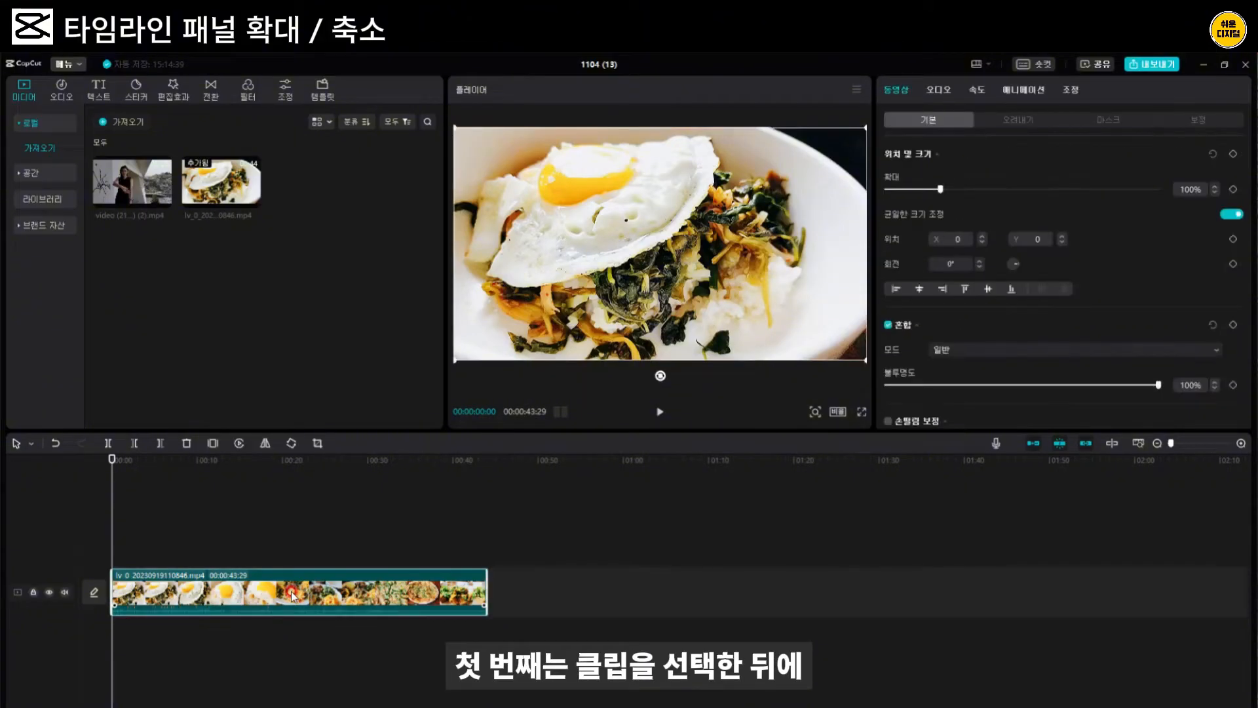
{"action": "key", "text": "ctrl+plus"}
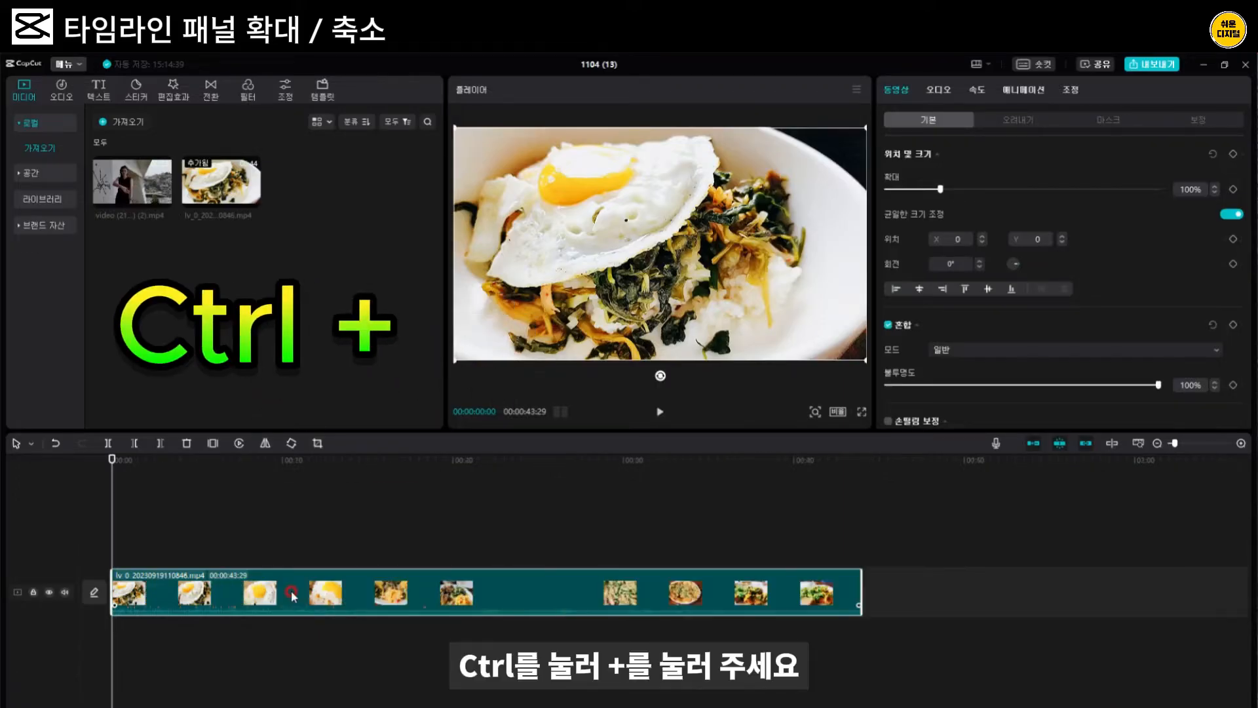
{"action": "key", "text": "ctrl+plus"}
{"action": "key", "text": "ctrl+plus"}
{"action": "key", "text": "ctrl+plus"}
{"action": "key", "text": "ctrl+plus"}
{"action": "key", "text": "ctrl+plus"}
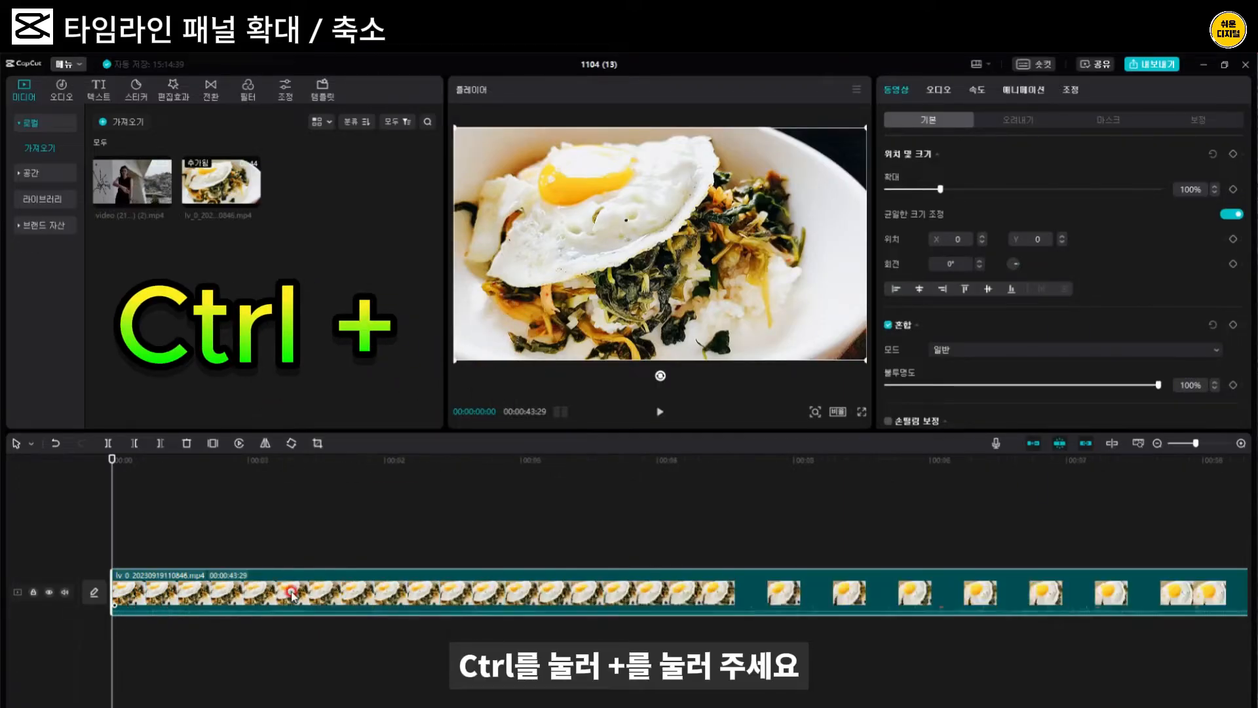
{"action": "key", "text": "ctrl+plus"}
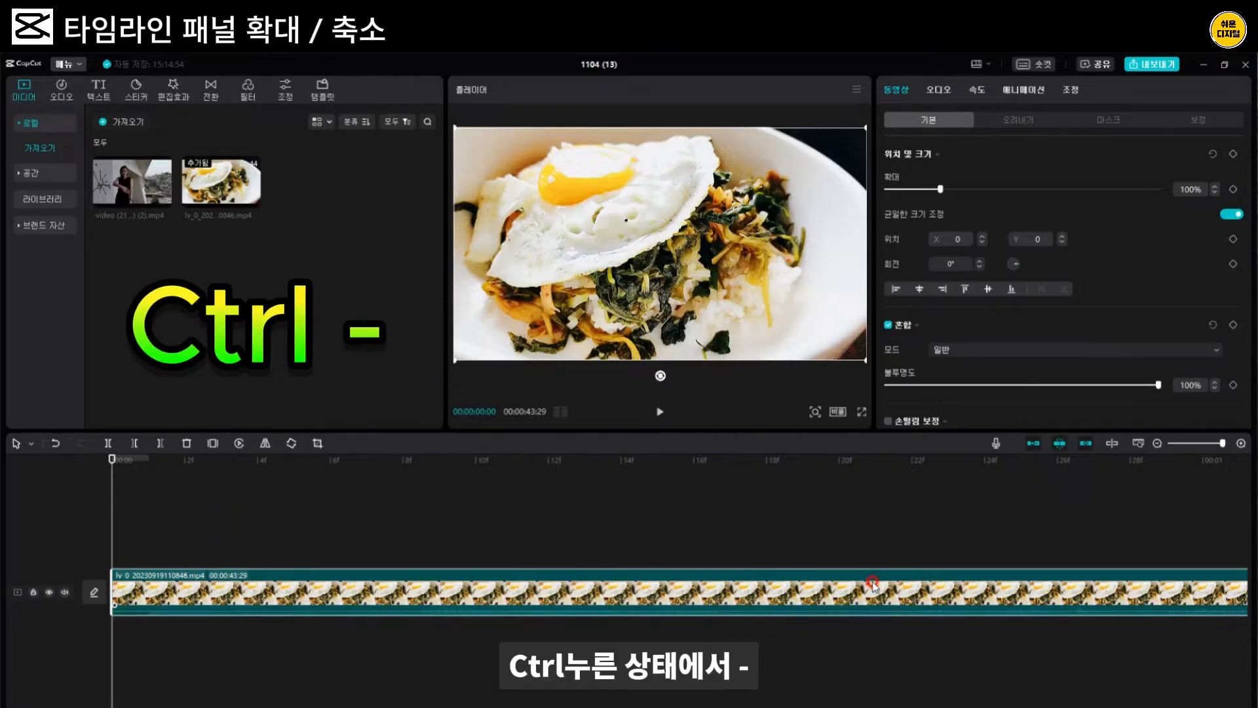
Zoom the timeline back out until the entire food clip fits in view
{"action": "key", "text": "ctrl+minus"}
{"action": "key", "text": "ctrl+minus"}
{"action": "key", "text": "ctrl+minus"}
{"action": "key", "text": "ctrl+minus"}
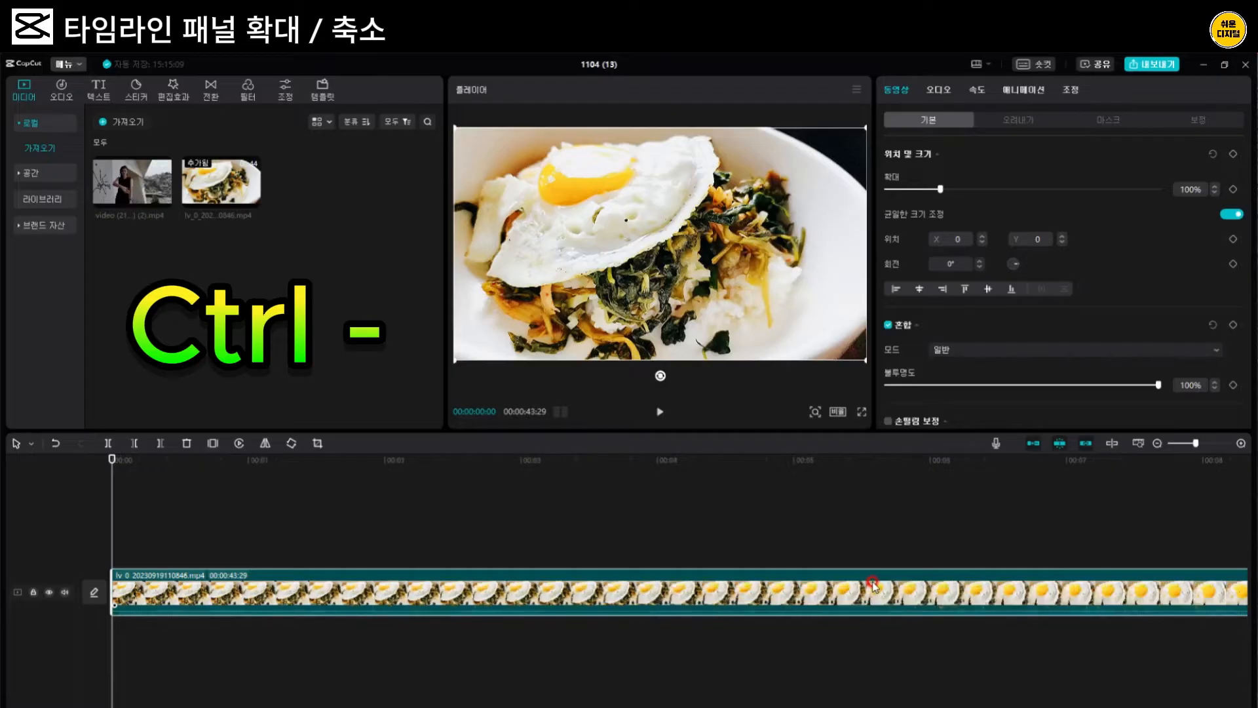
{"action": "key", "text": "ctrl+minus"}
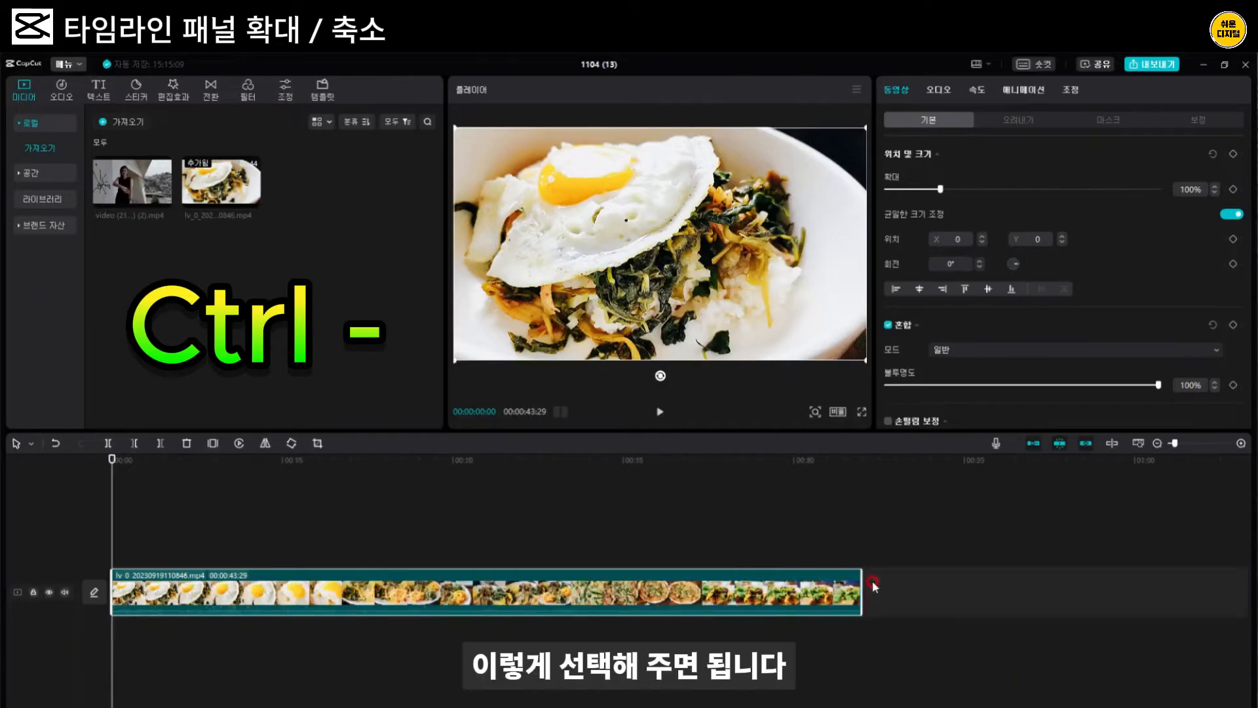
Zoom the timeline in and out again, settling on a scale with ruler labels every 3 seconds
{"action": "key", "text": "ctrl+plus"}
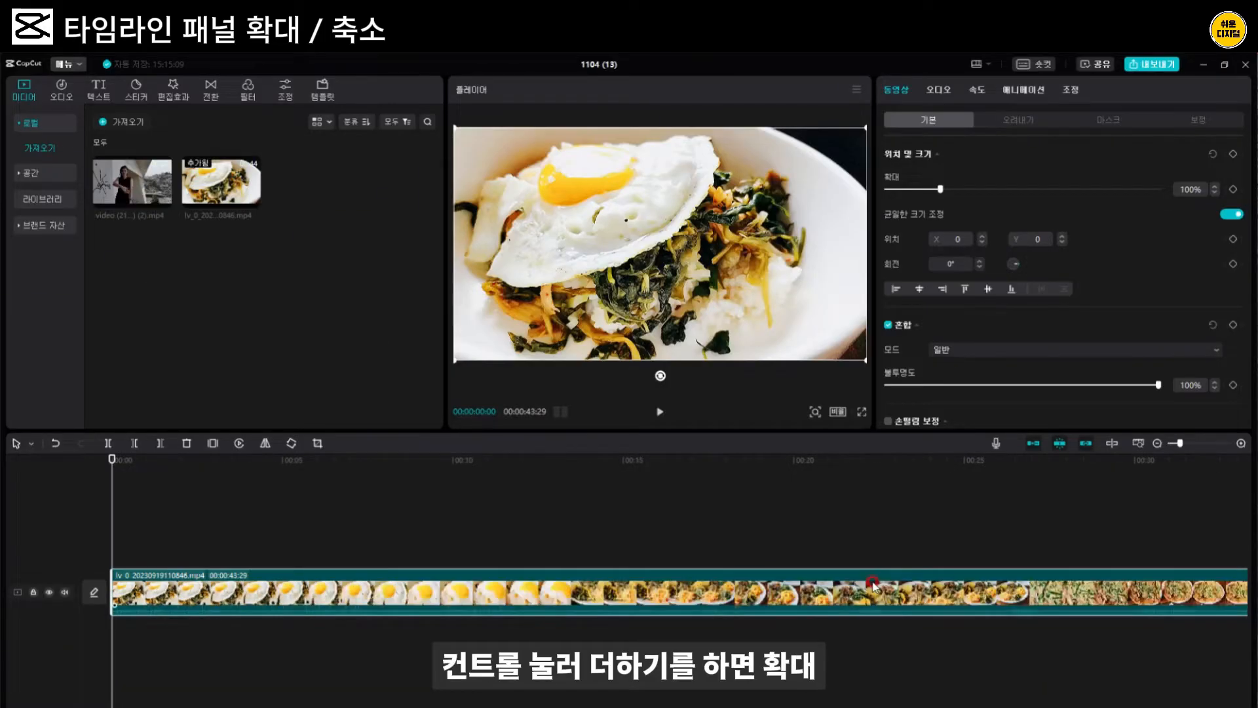
{"action": "key", "text": "ctrl+plus"}
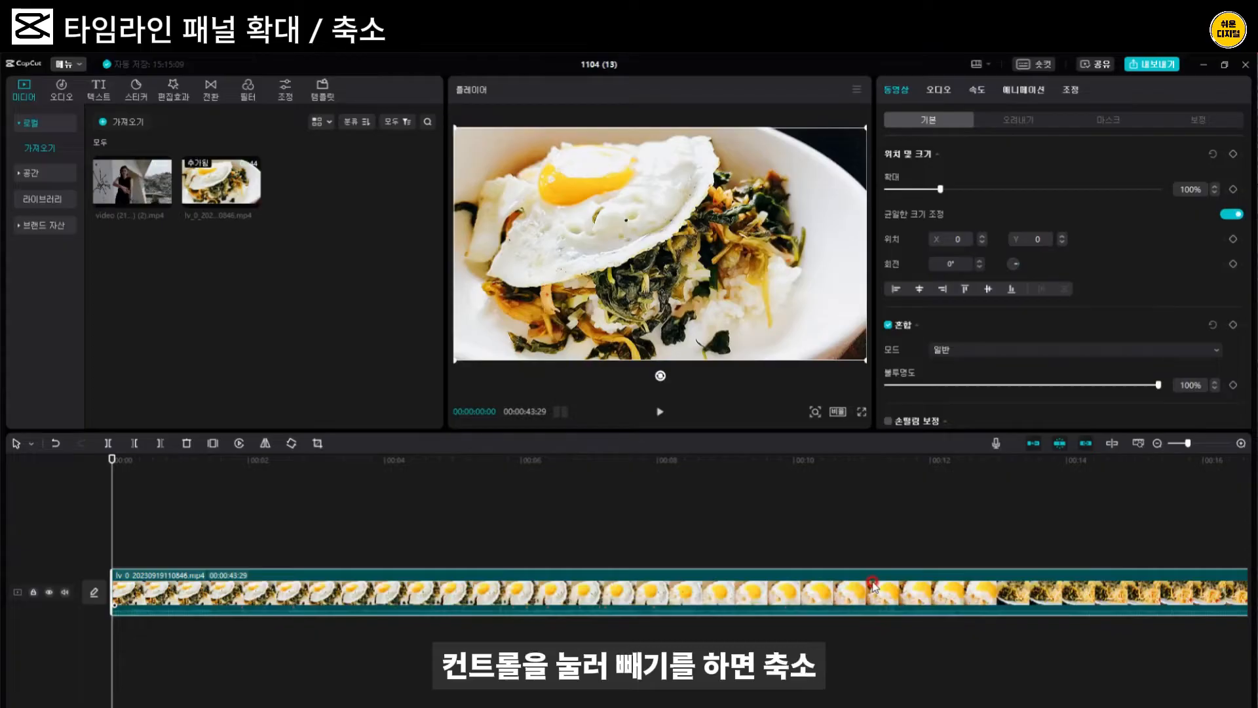
{"action": "key", "text": "ctrl+minus"}
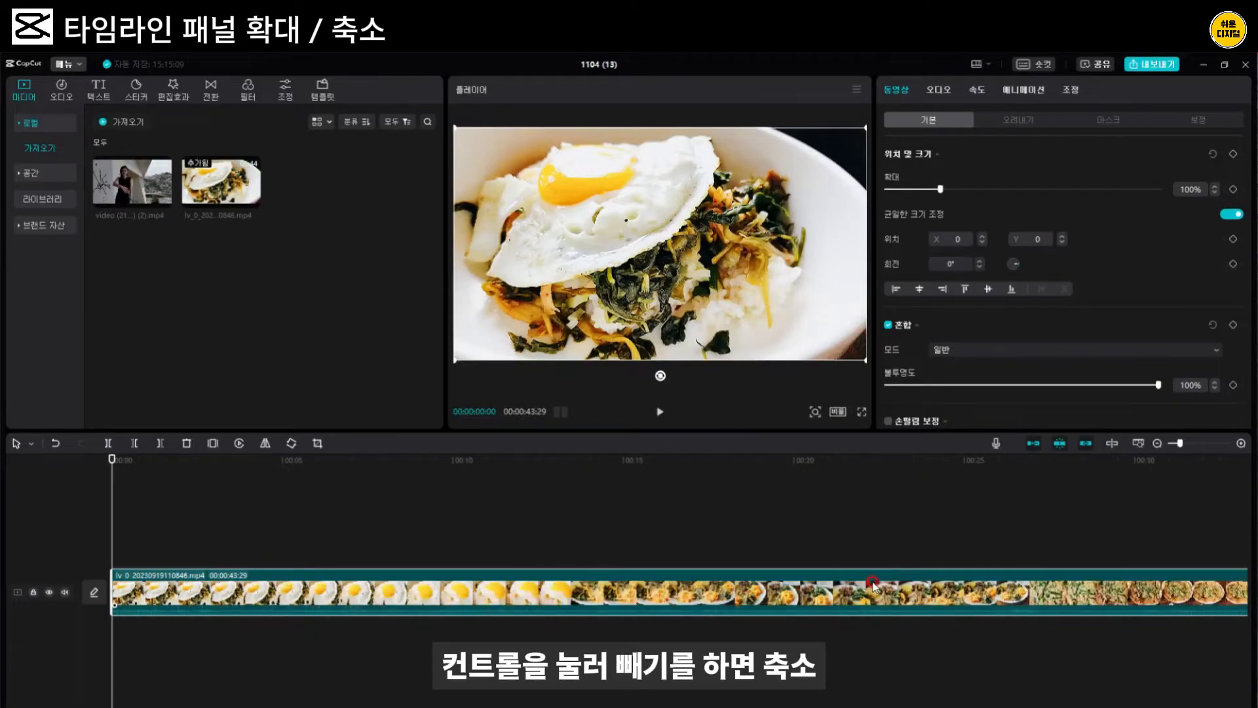
{"action": "mouse_move", "coordinate": [1180, 444]}
{"action": "left_mouse_down"}
{"action": "mouse_move", "coordinate": [1197, 445]}
{"action": "mouse_move", "coordinate": [1170, 446]}
{"action": "mouse_move", "coordinate": [1186, 446]}
{"action": "left_mouse_up"}
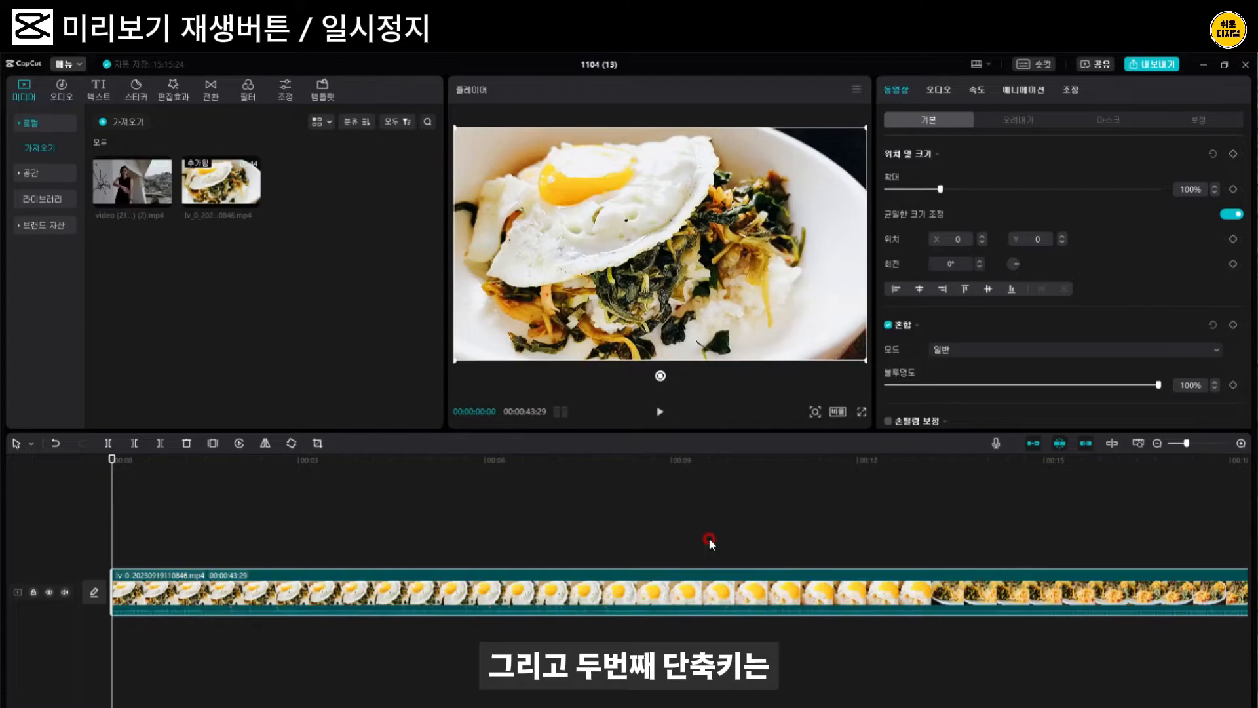
Play and pause the food clip preview several times, including once from the very start of the timeline
{"action": "left_click", "coordinate": [657, 413]}
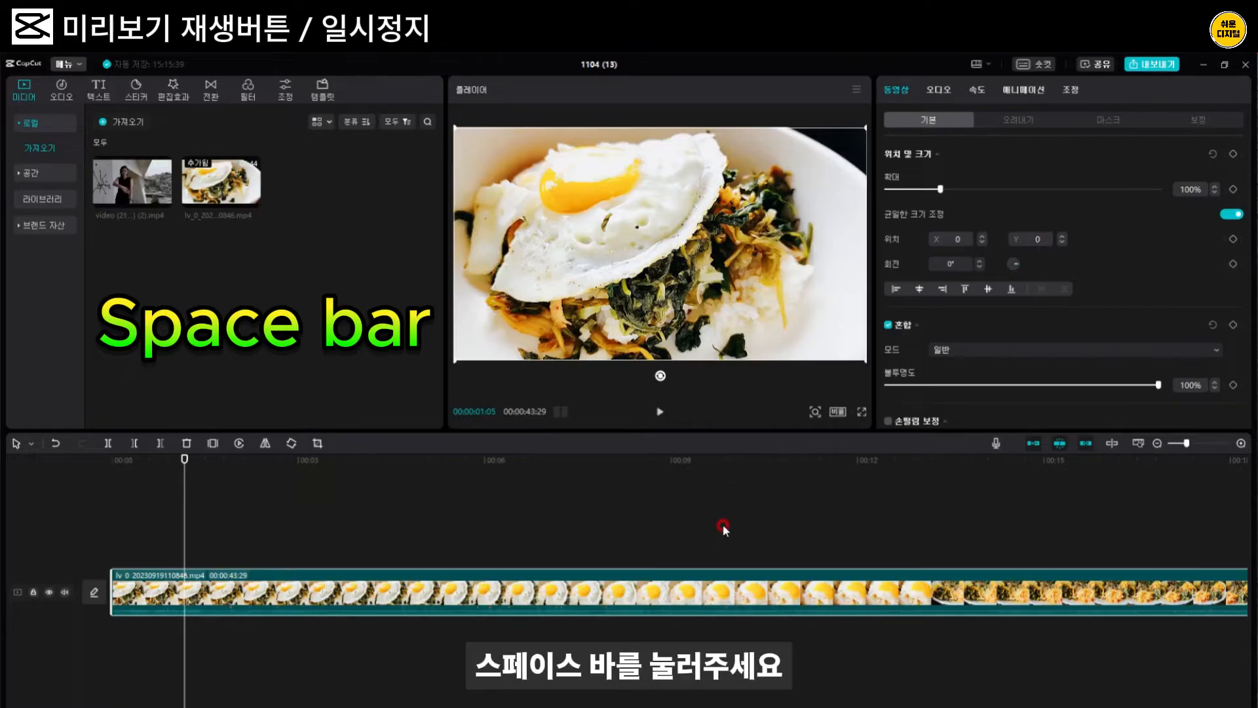
{"action": "key", "text": "space"}
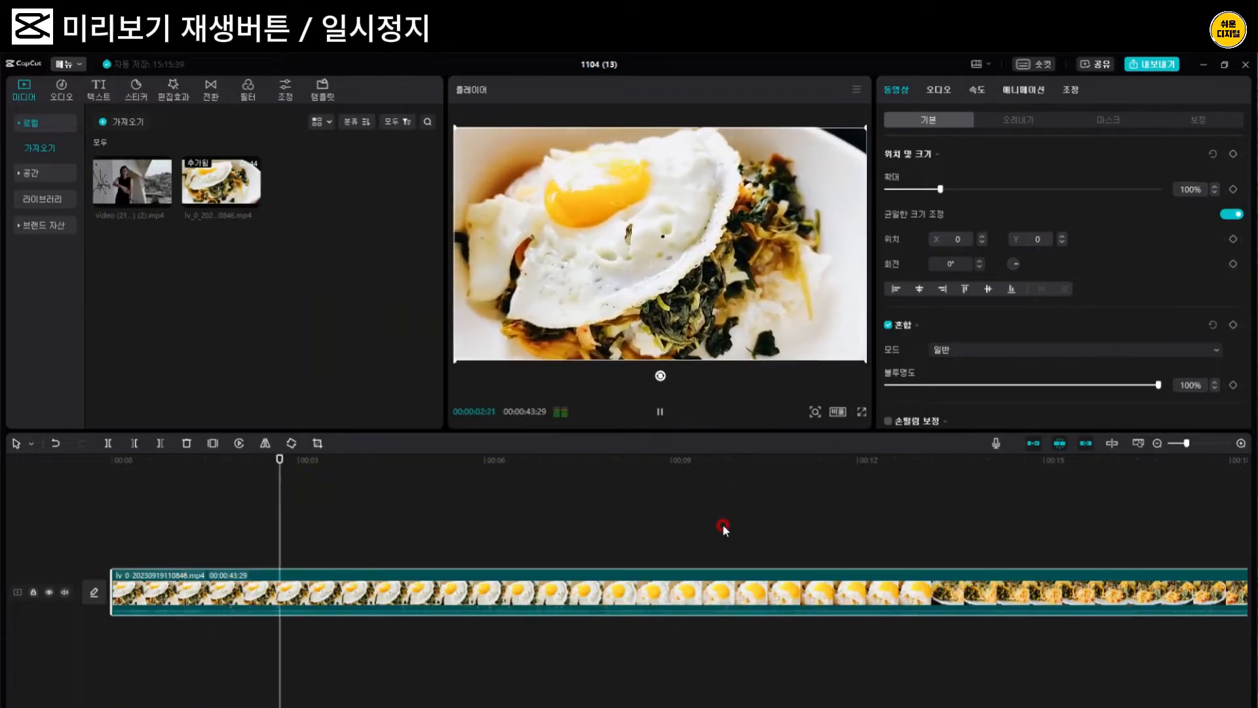
{"action": "key", "text": "space"}
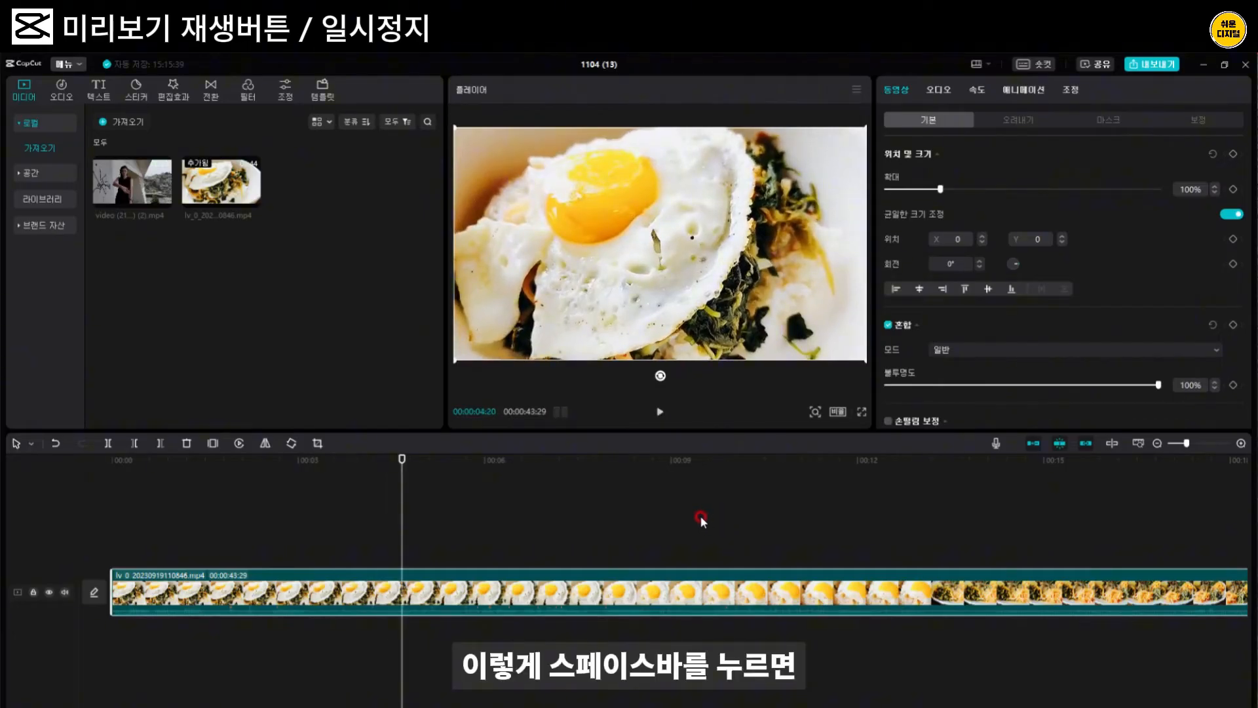
{"action": "key", "text": "space"}
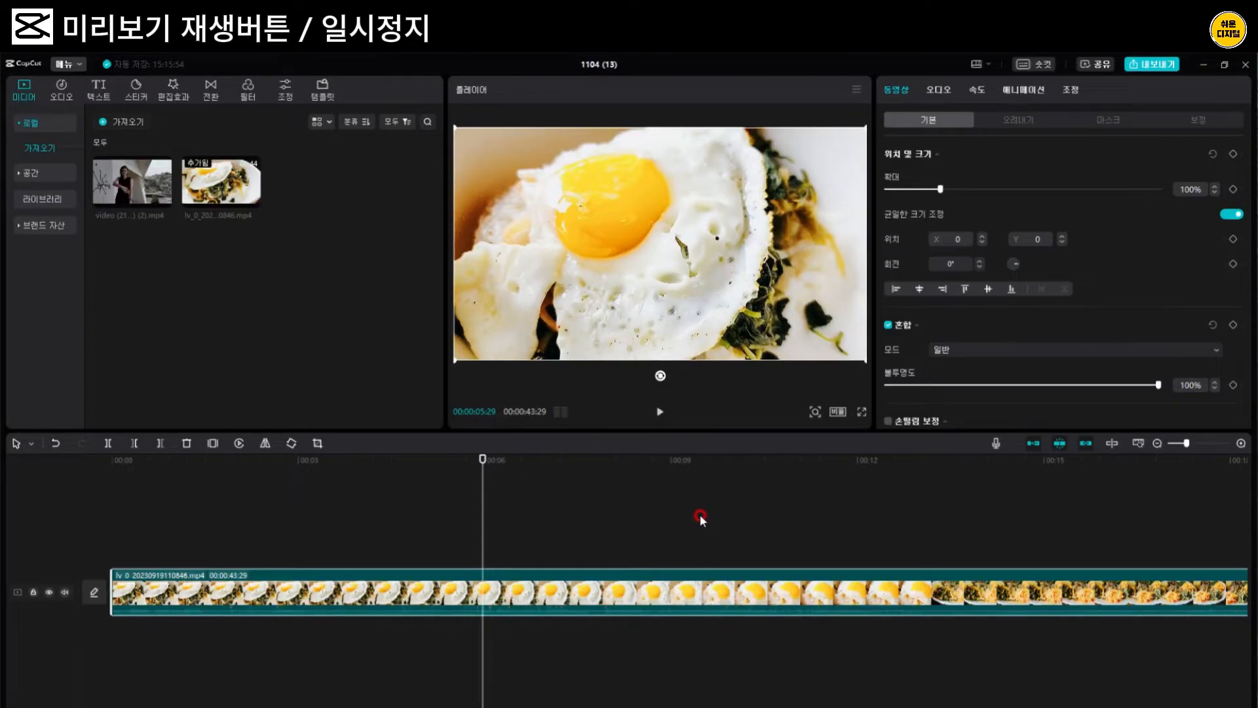
{"action": "left_click", "coordinate": [670, 408]}
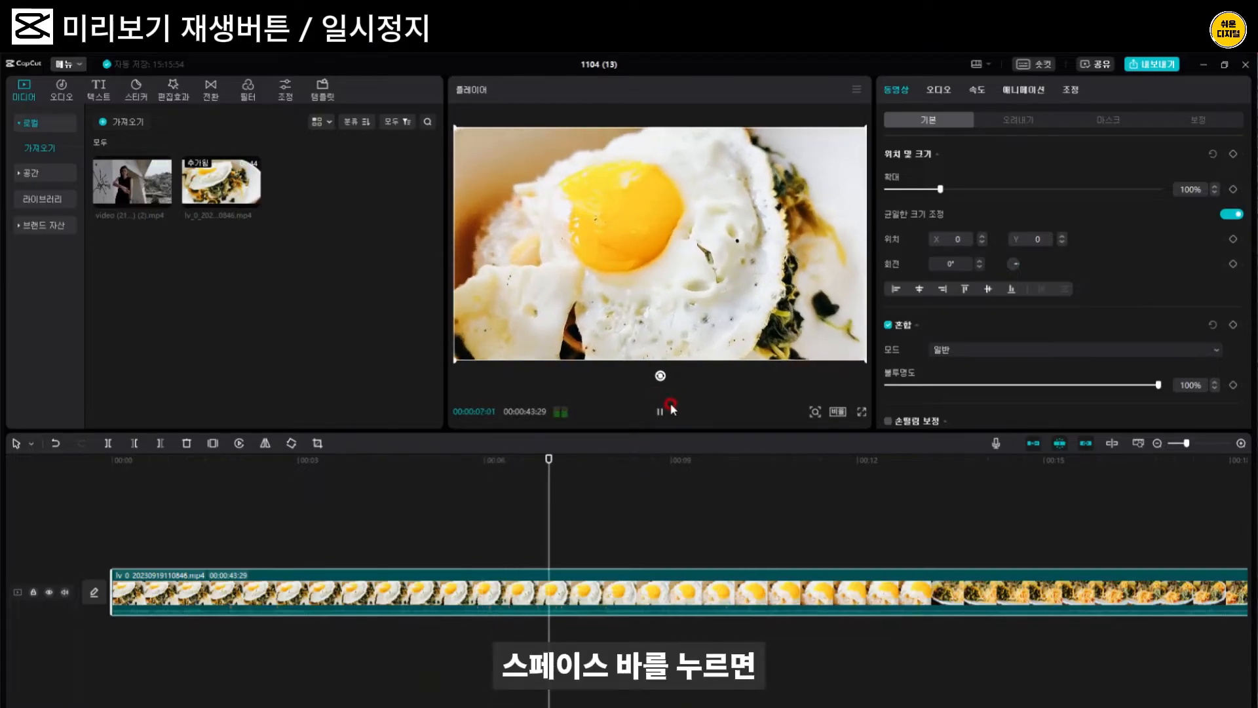
{"action": "key", "text": "space"}
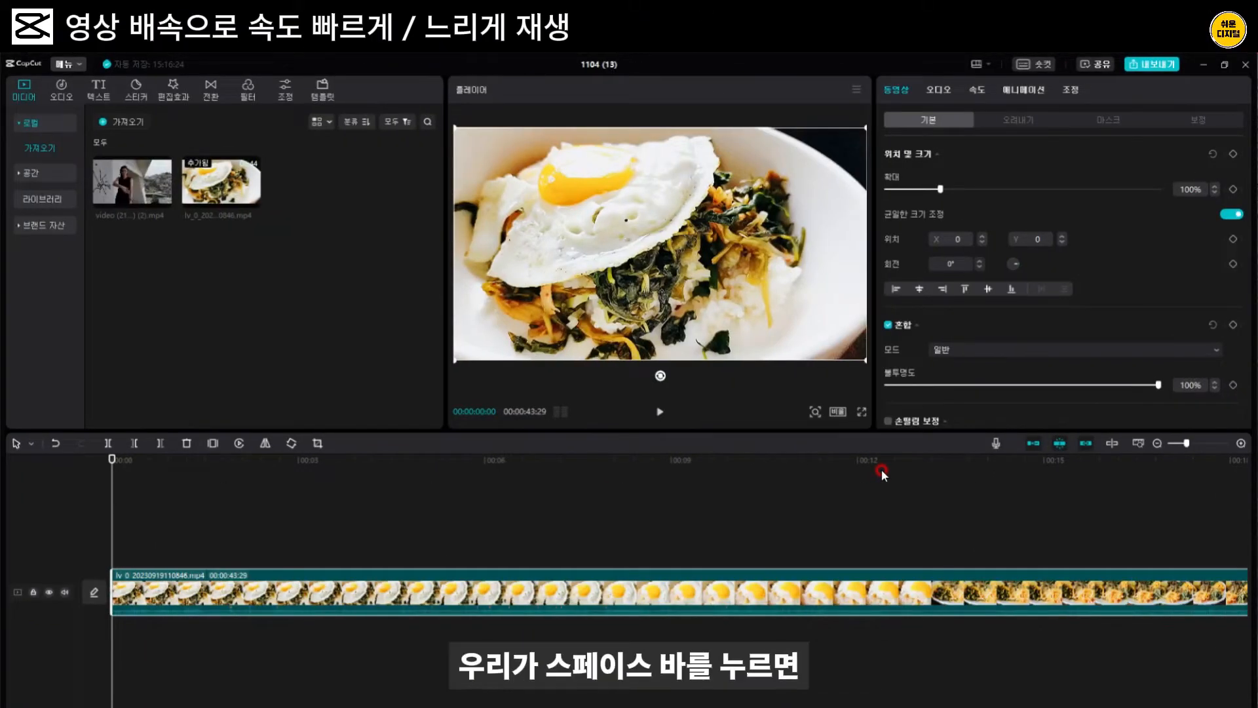
{"action": "key", "text": "space"}
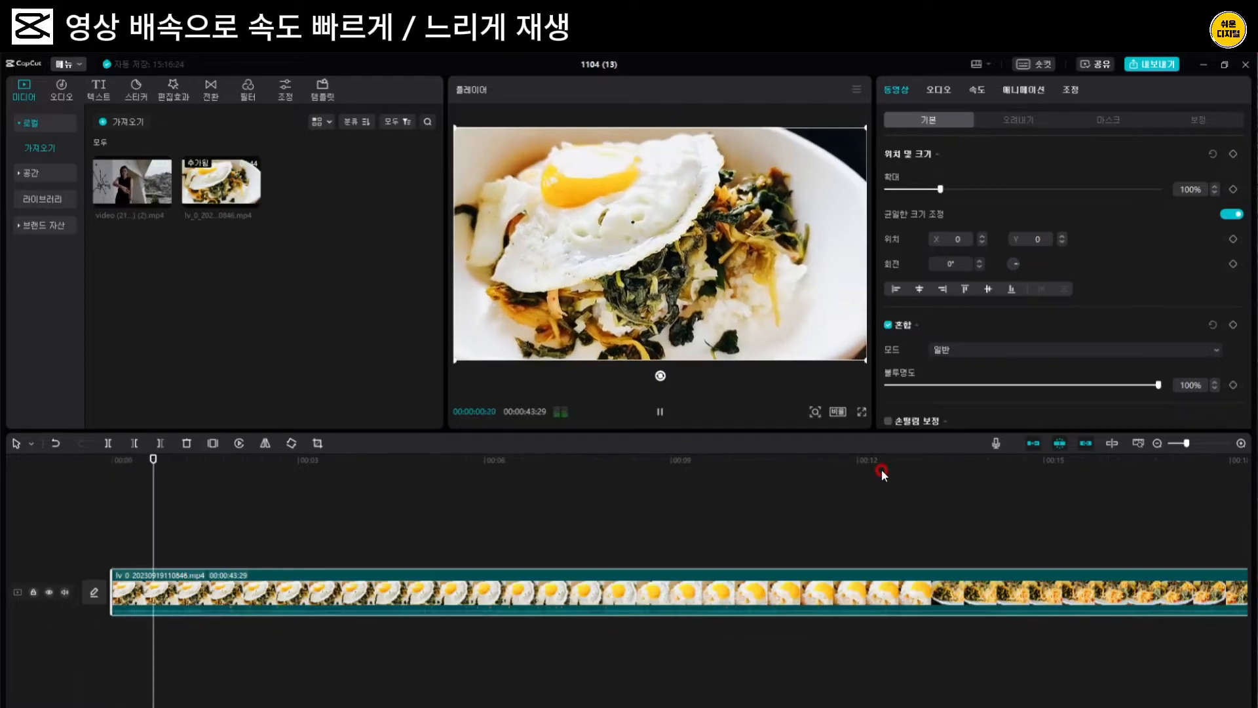
{"action": "key", "text": "space"}
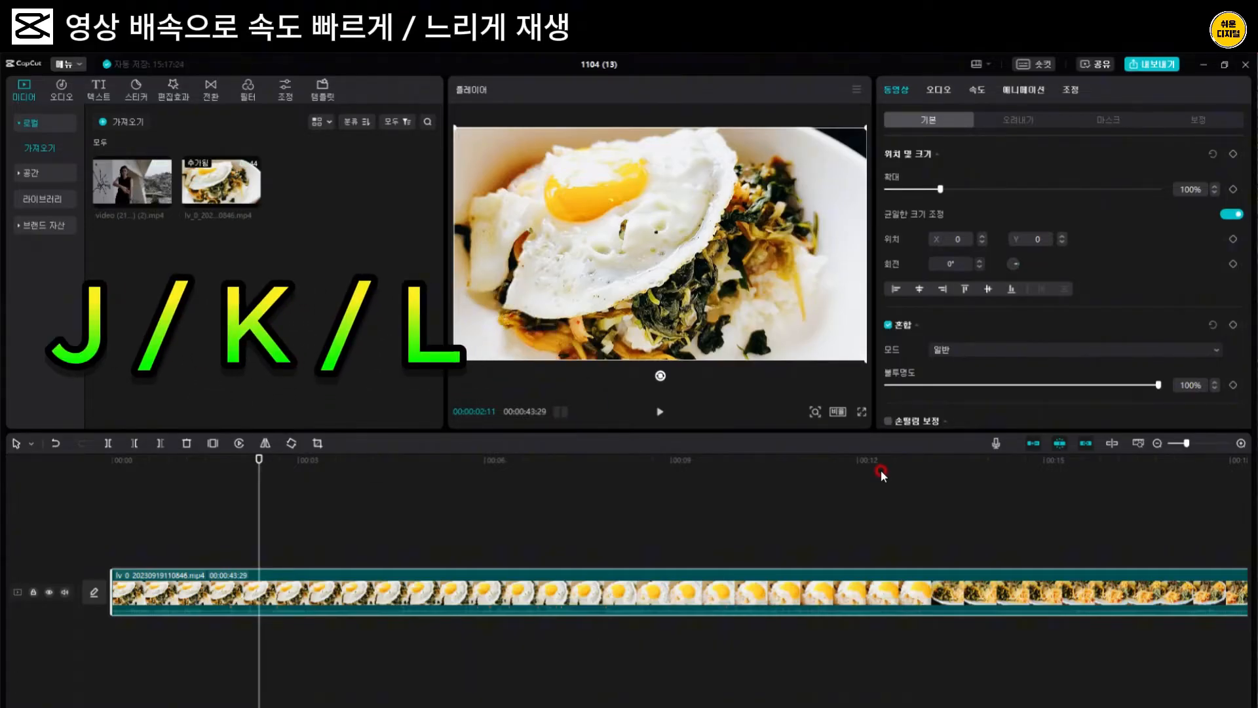
Play the clip forward at x1 speed from about 3 seconds and again from about 6 seconds, stopping after each run
{"action": "left_click", "coordinate": [330, 467]}
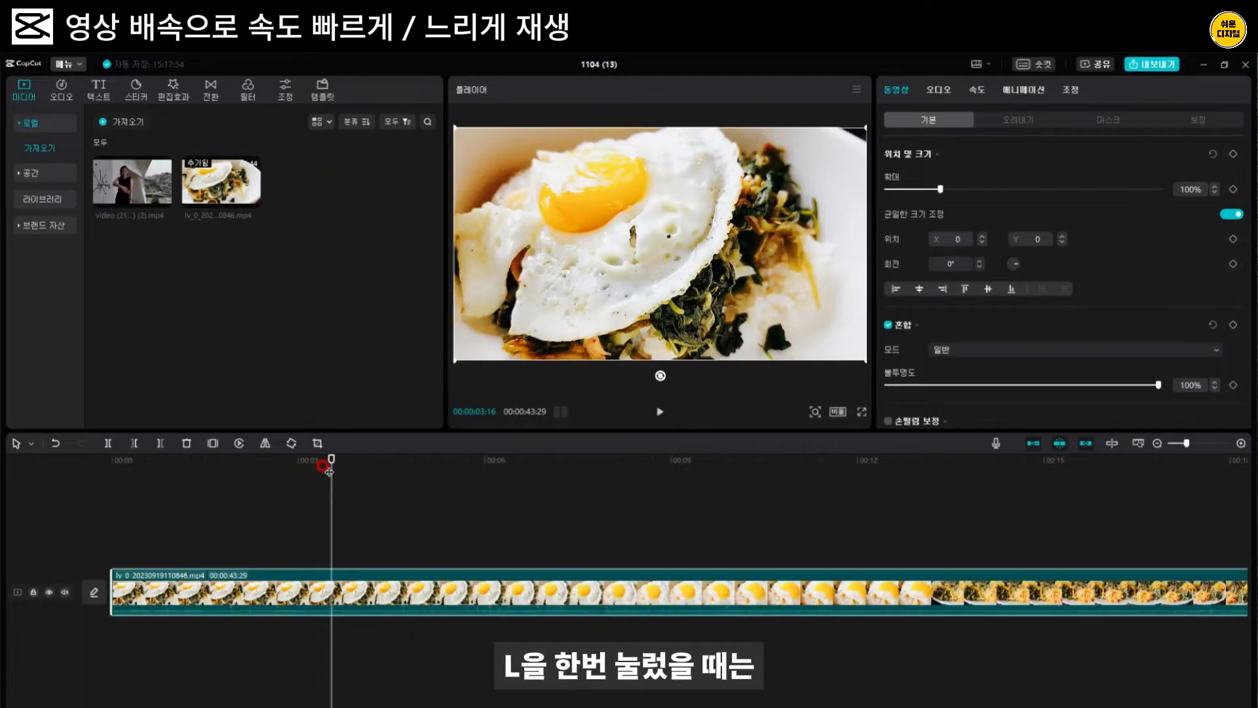
{"action": "key", "text": "l"}
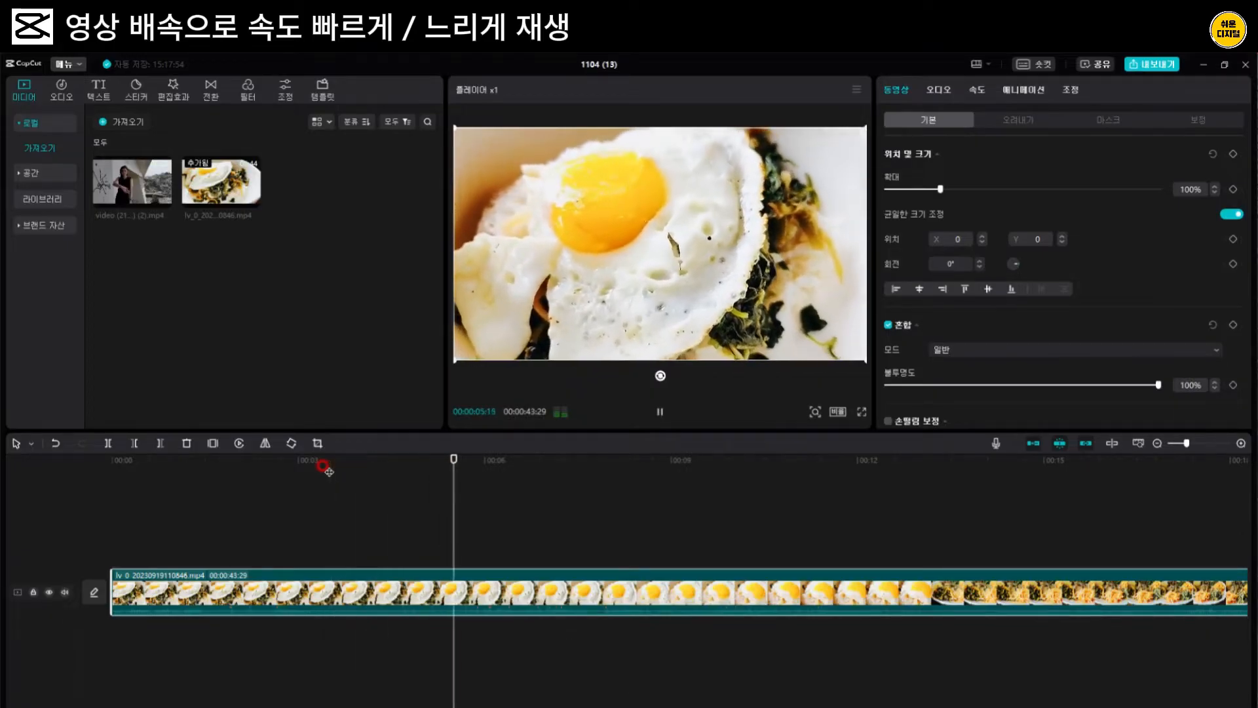
{"action": "left_click", "coordinate": [485, 467]}
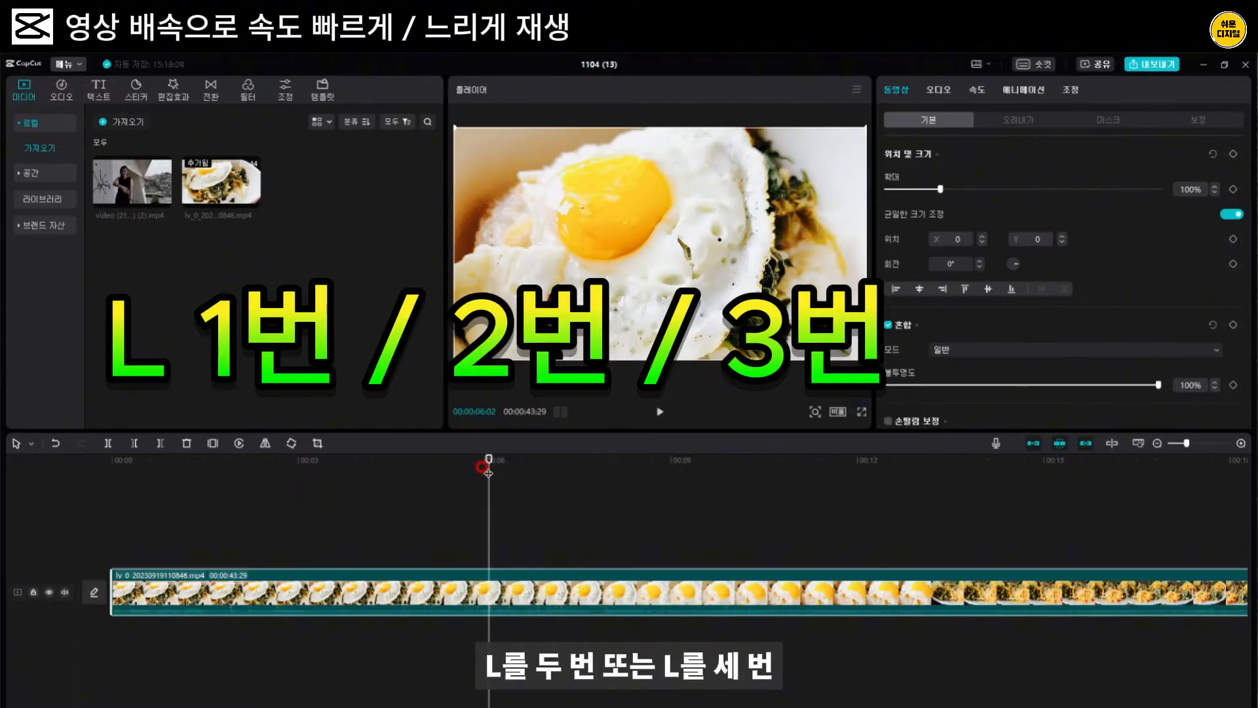
{"action": "key", "text": "l"}
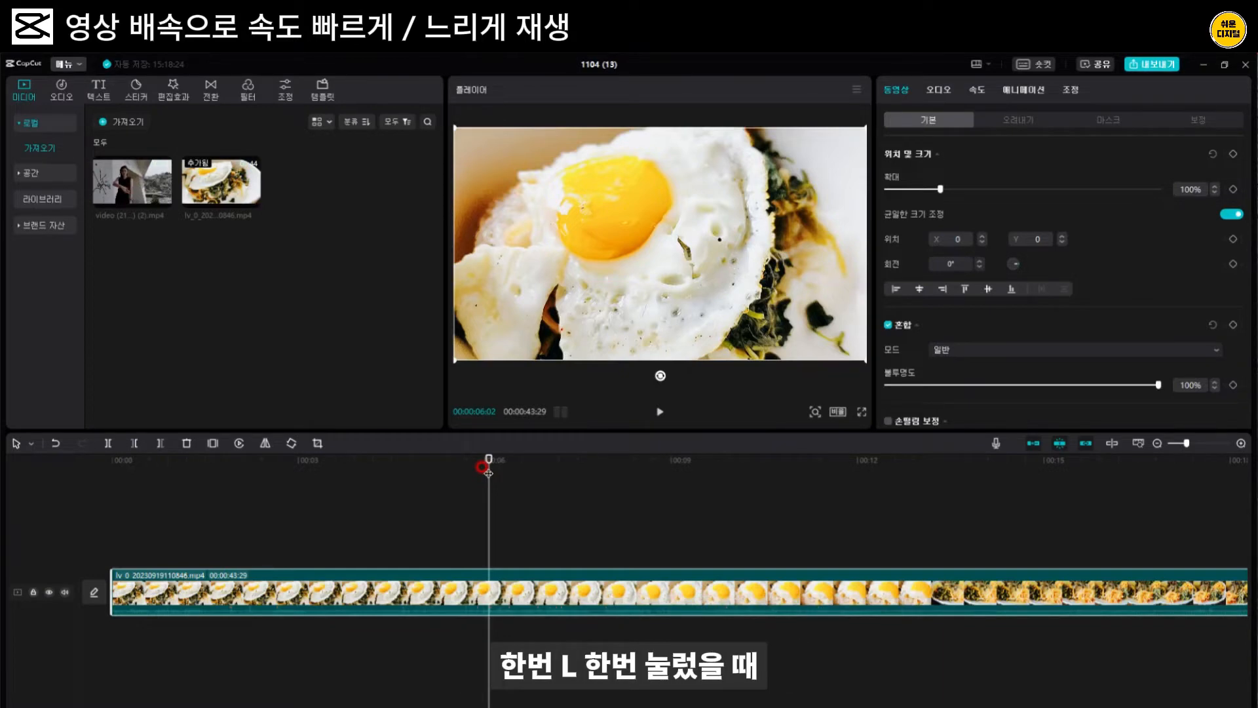
{"action": "key", "text": "l"}
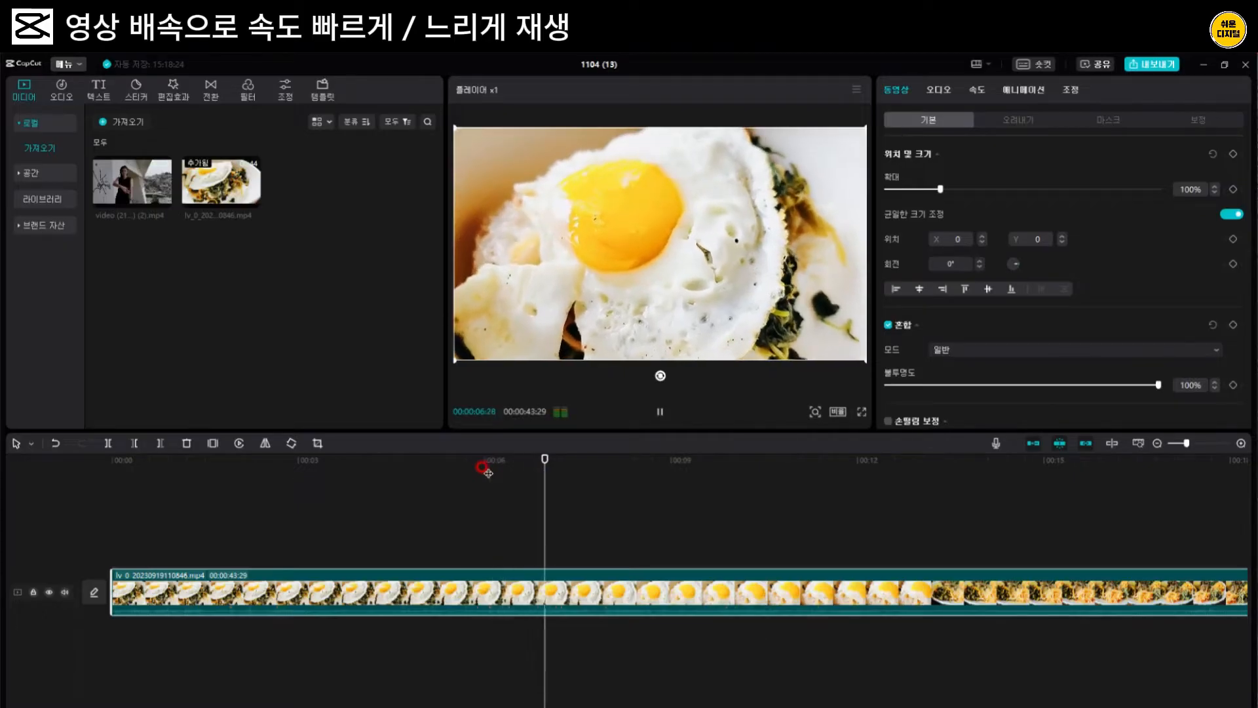
{"action": "key", "text": "k"}
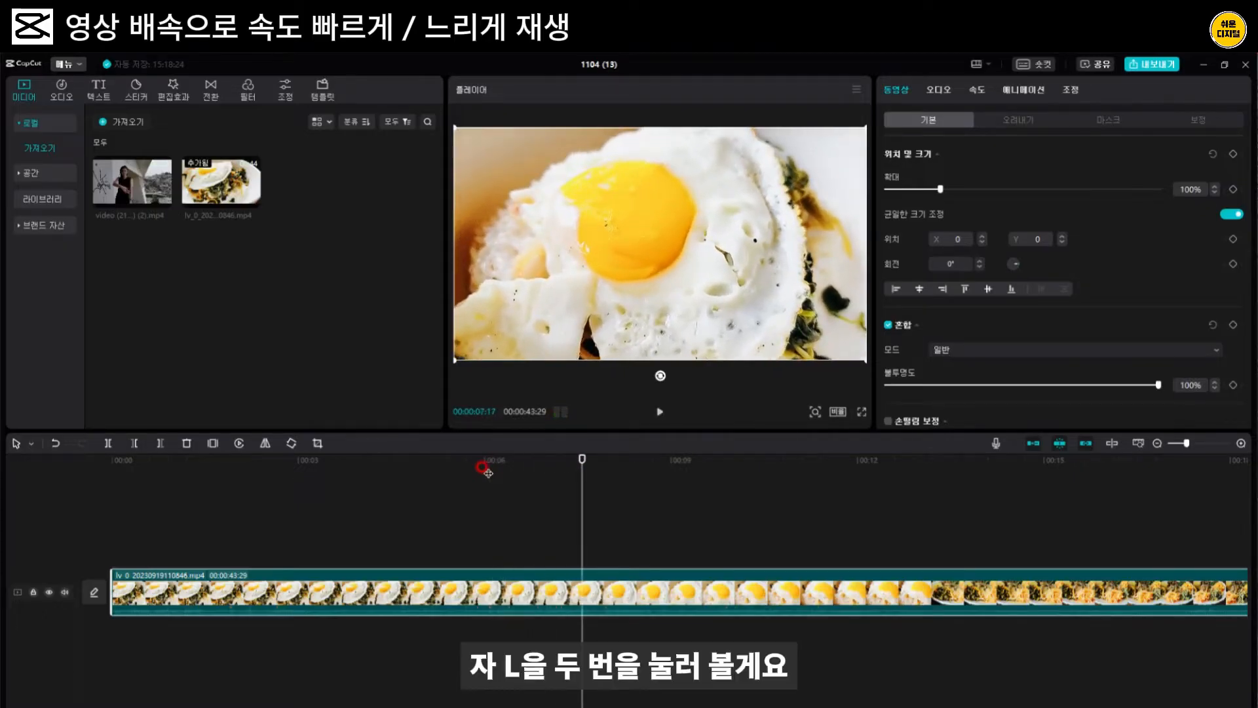
Play the clip forward at x2 speed and again at x4 speed, stopping playback after each run
{"action": "key", "text": "l"}
{"action": "key", "text": "l"}
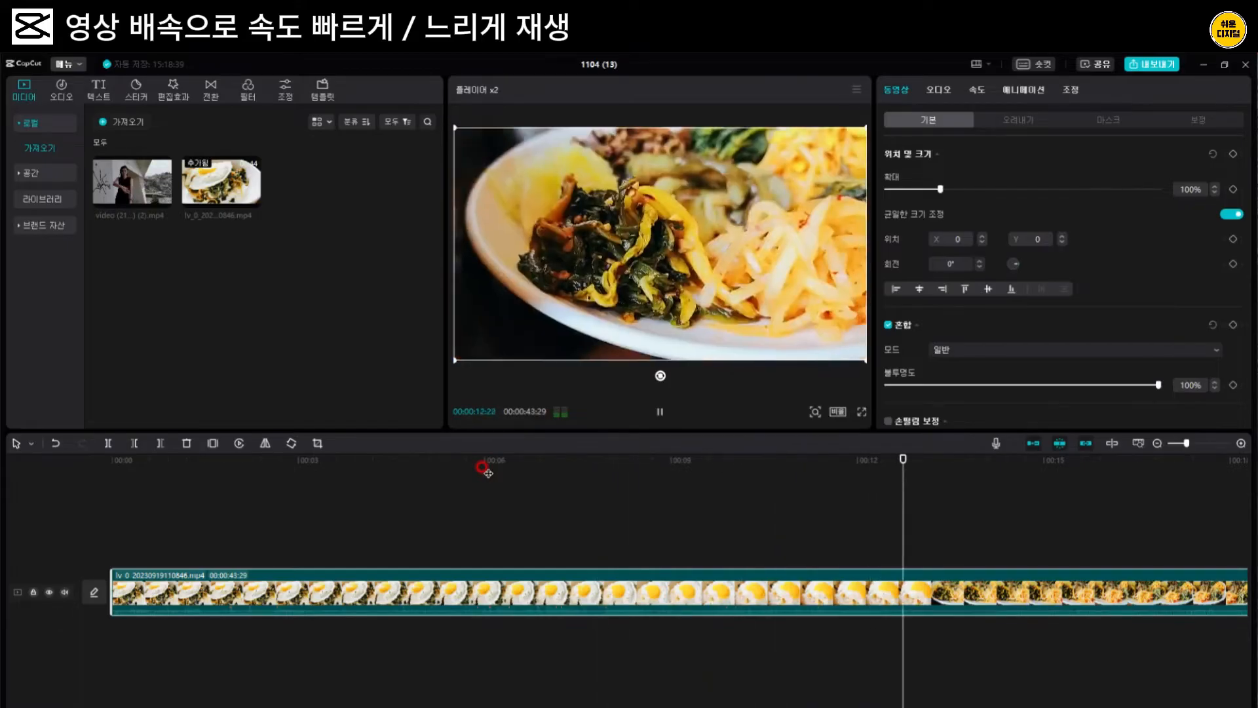
{"action": "key", "text": "k"}
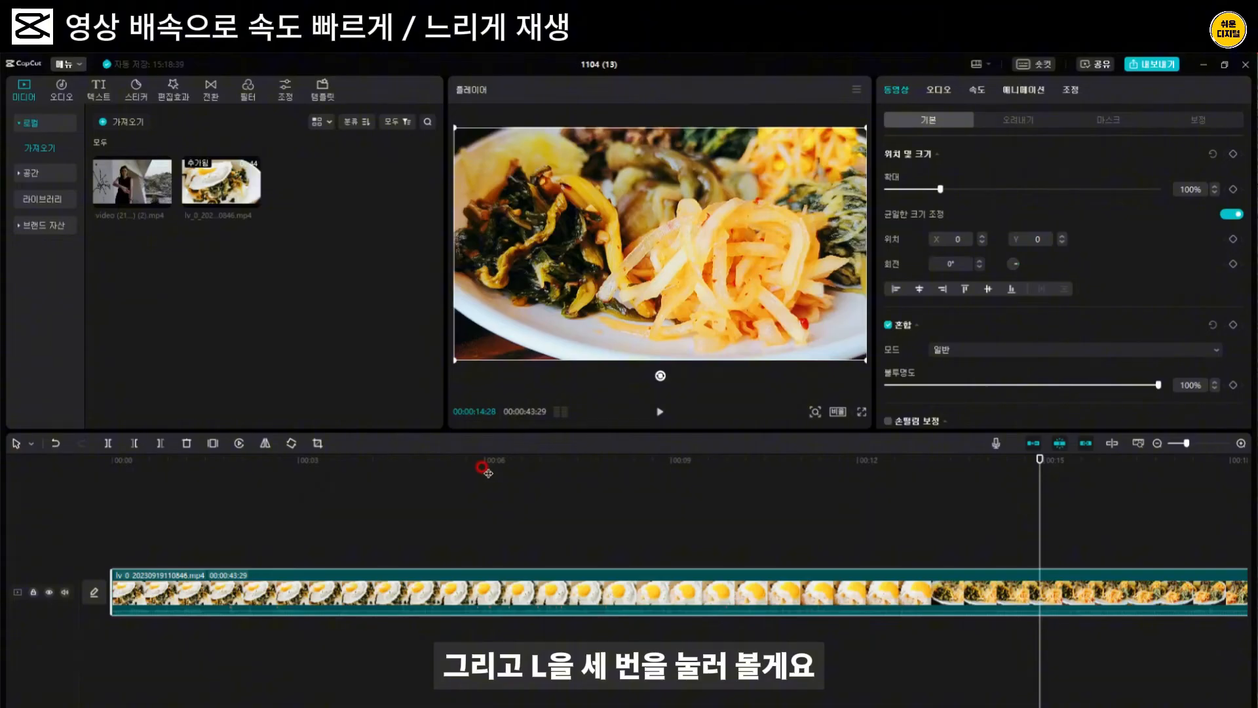
{"action": "key", "text": "l"}
{"action": "key", "text": "l"}
{"action": "key", "text": "l"}
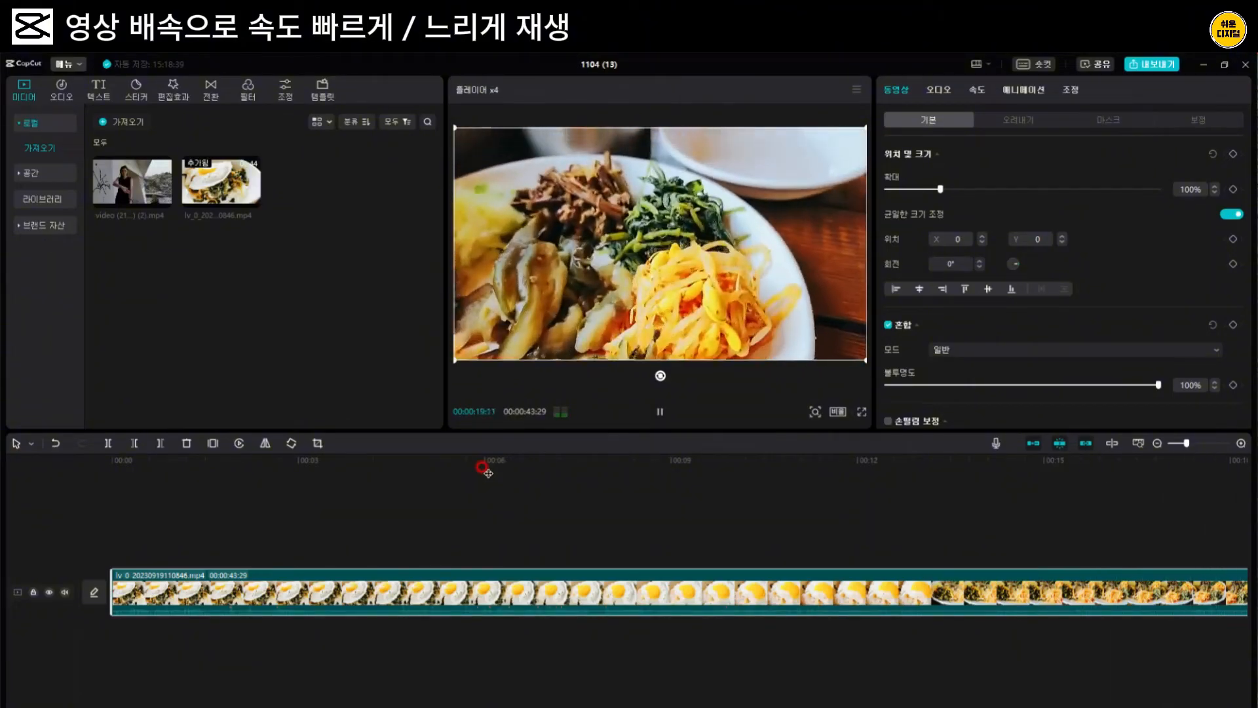
{"action": "key", "text": "k"}
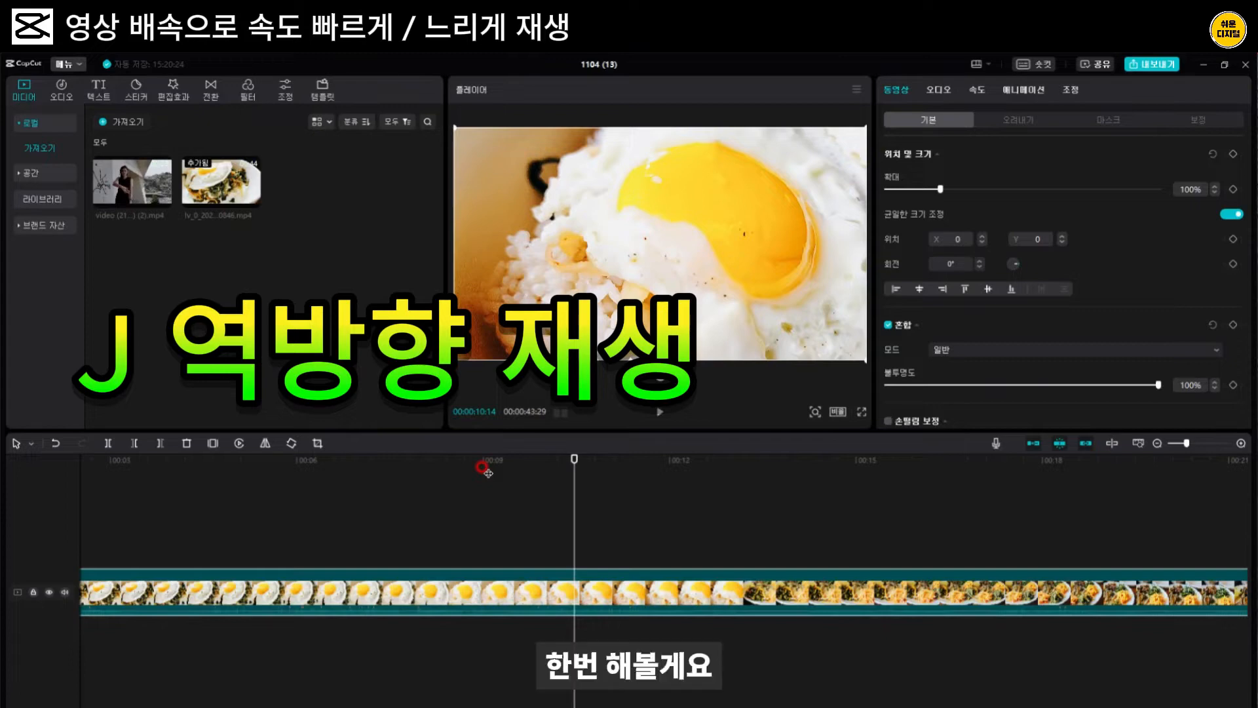
Play the clip in reverse at x-1 speed from about 10 seconds and again from about 9 seconds
{"action": "key", "text": "j"}
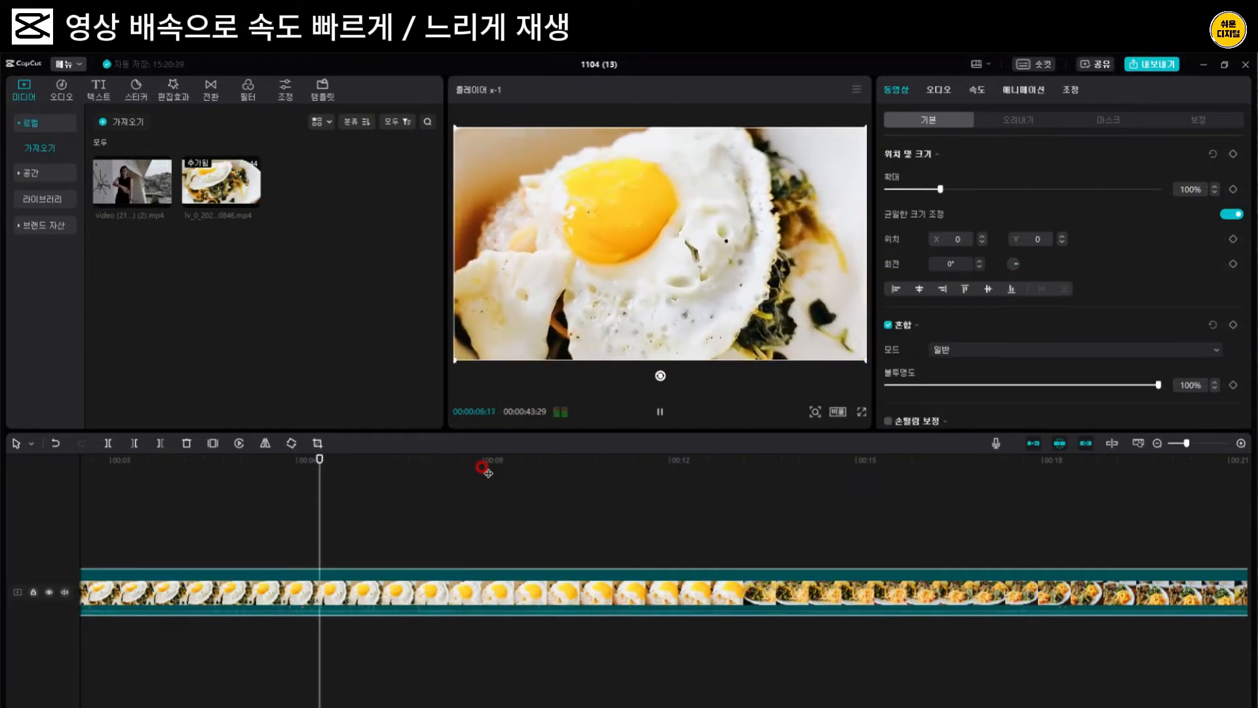
{"action": "key", "text": "j"}
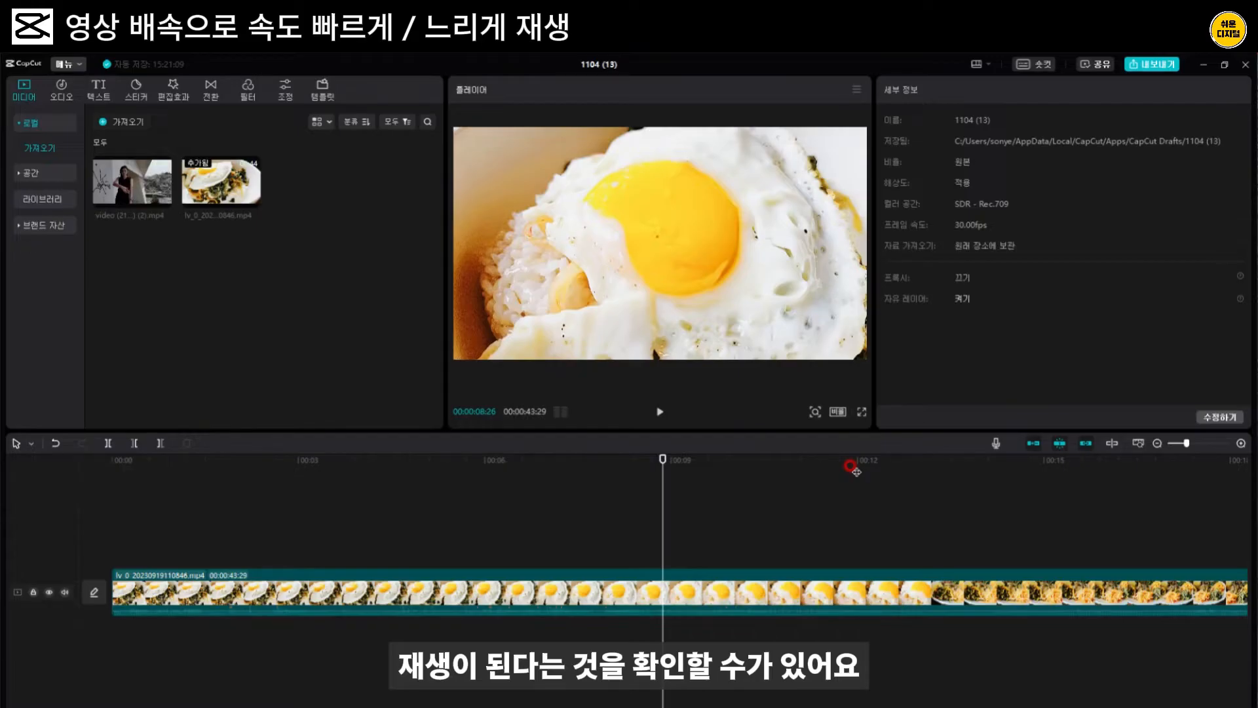
{"action": "key", "text": "j"}
{"action": "key", "text": "j"}
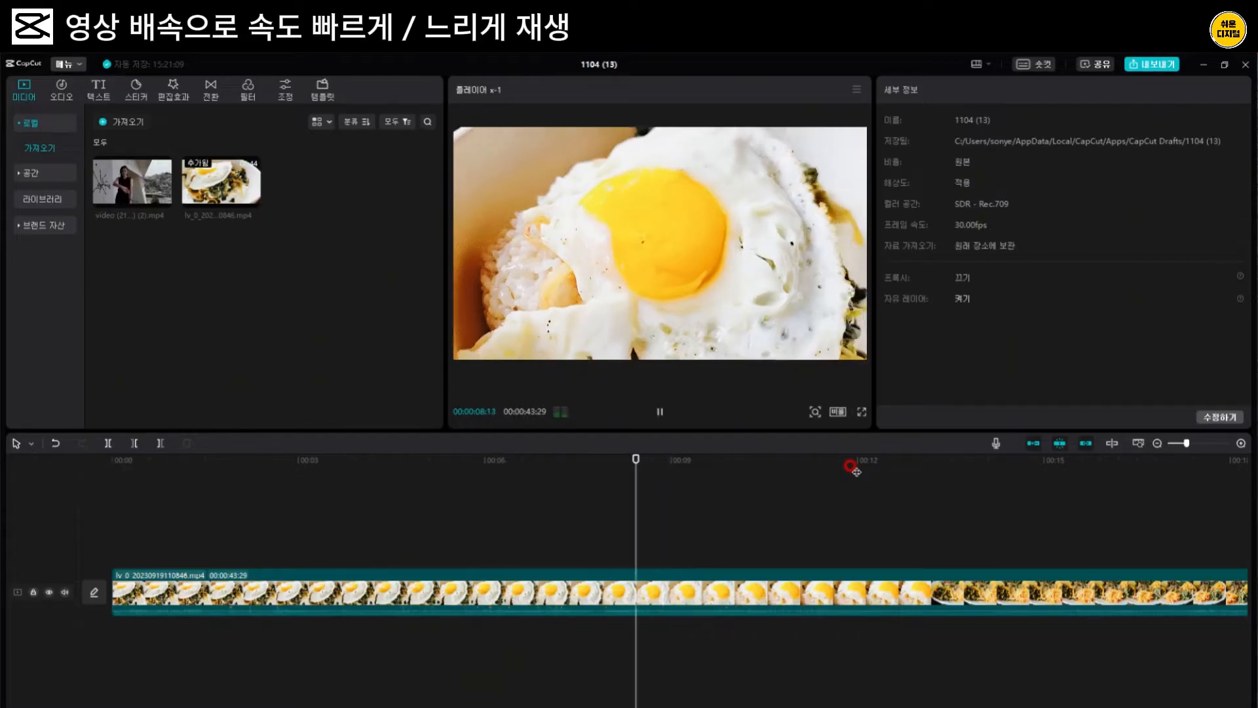
{"action": "key", "text": "j"}
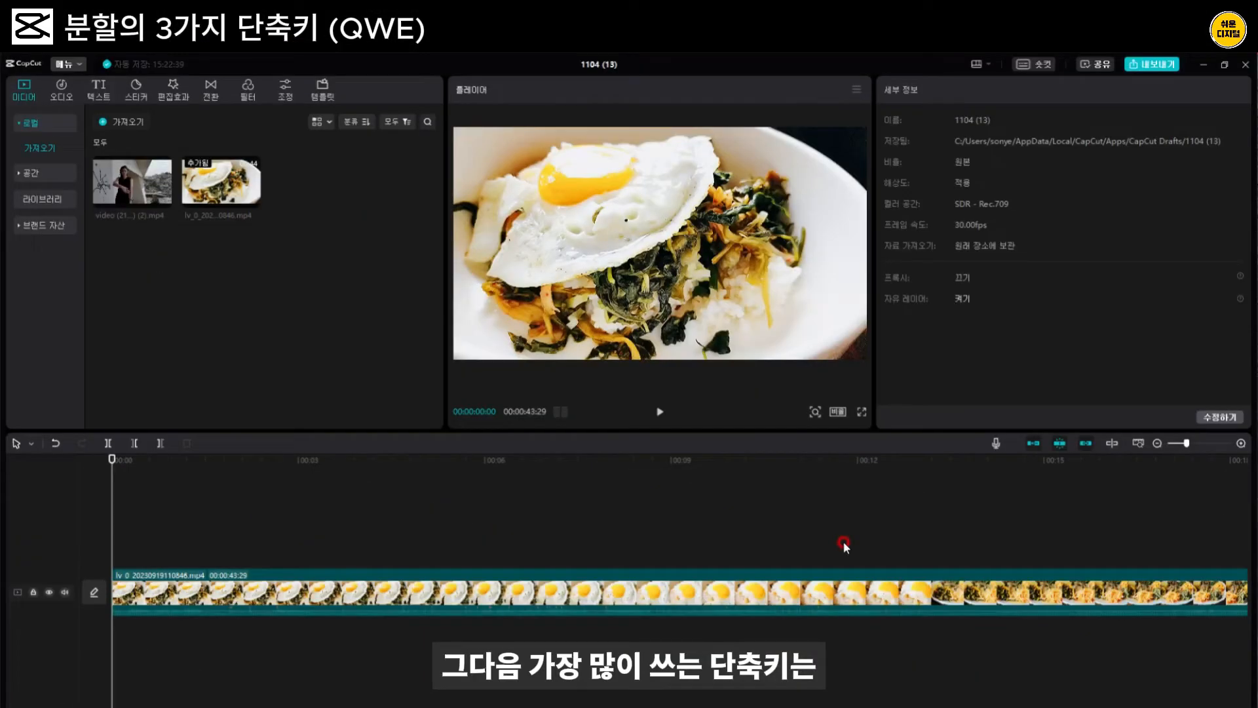
Place the playhead at 00:00:05:10 and try to split the food clip there
{"action": "left_click", "coordinate": [444, 495]}
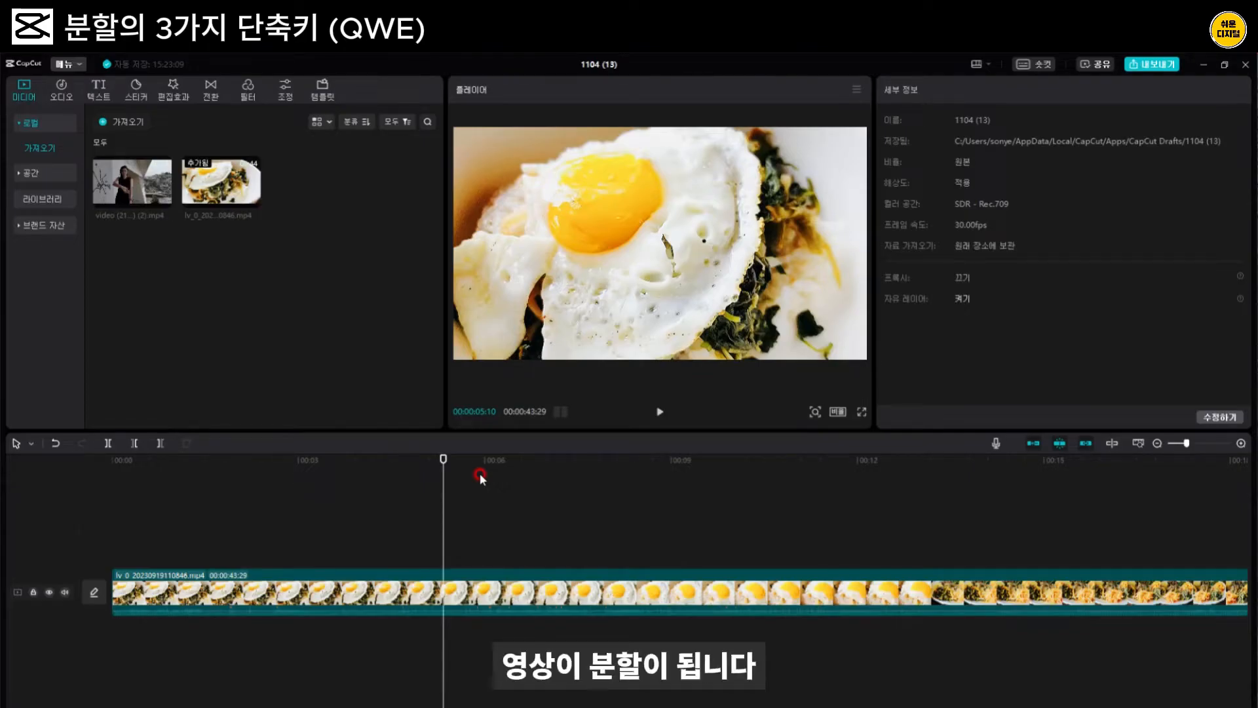
{"action": "key", "text": "ctrl+b"}
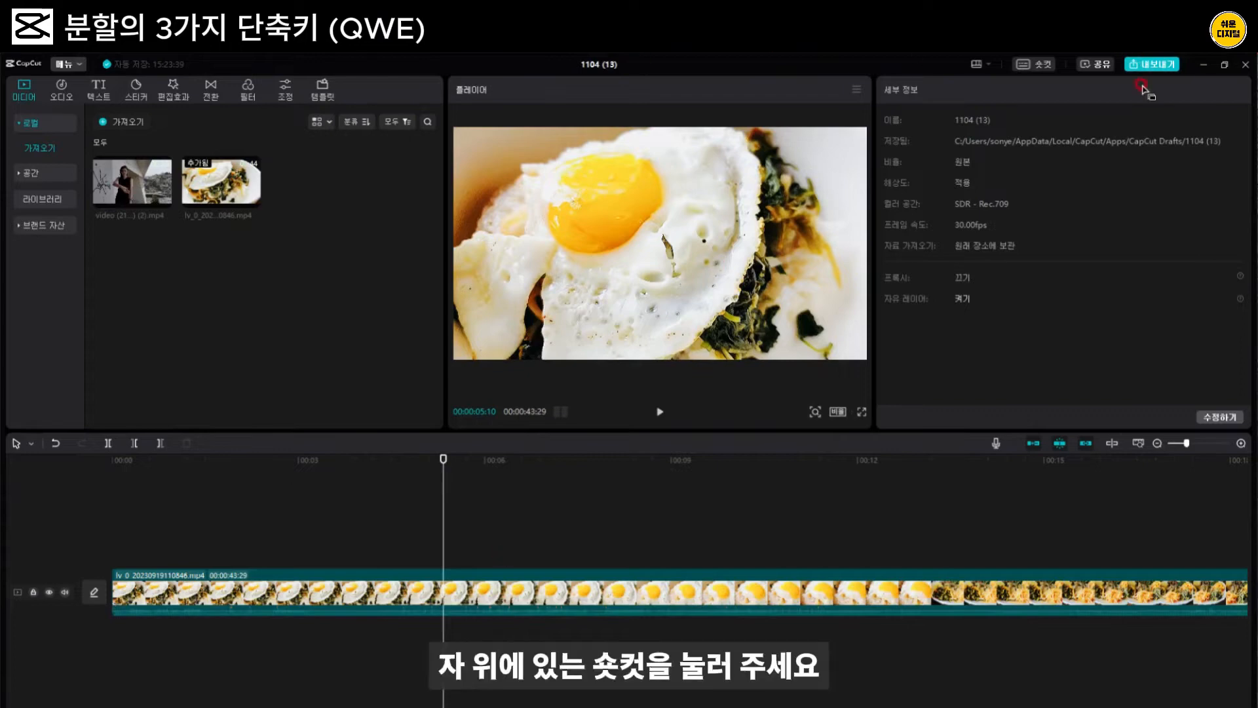
Assign W to the Split (분할) command in the timeline shortcut settings and save the change
{"action": "left_click", "coordinate": [1042, 64]}
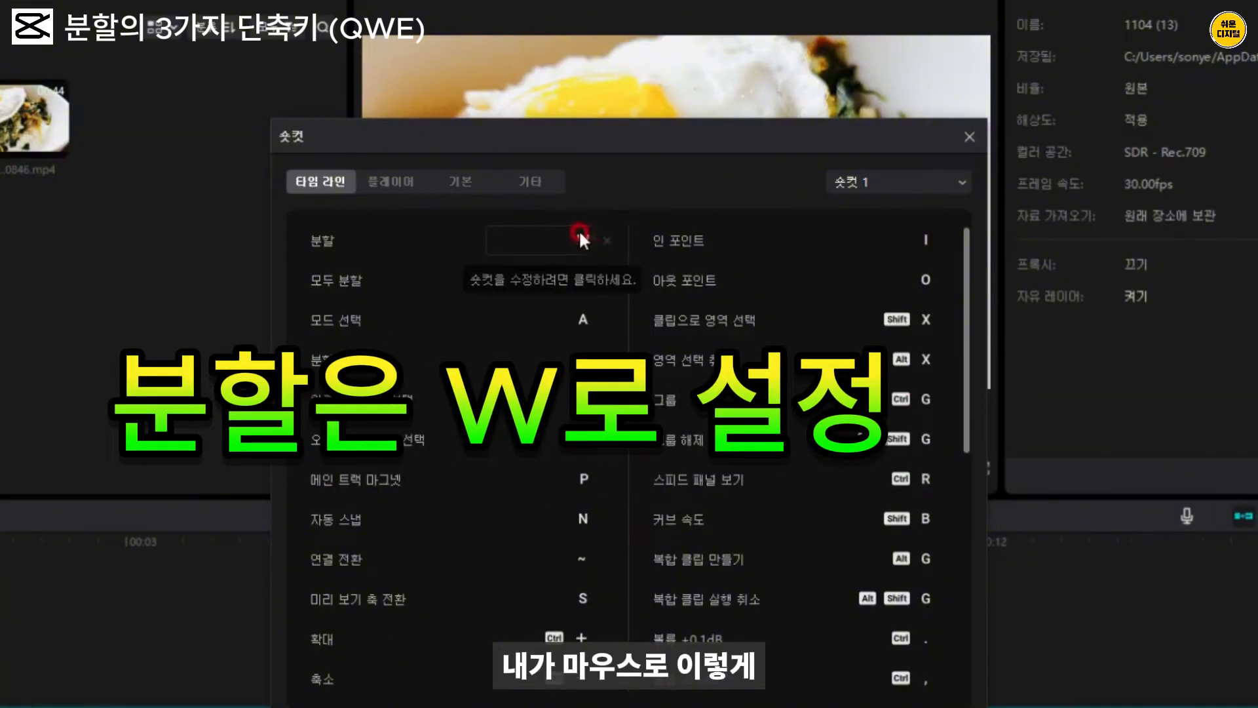
{"action": "left_click", "coordinate": [584, 239]}
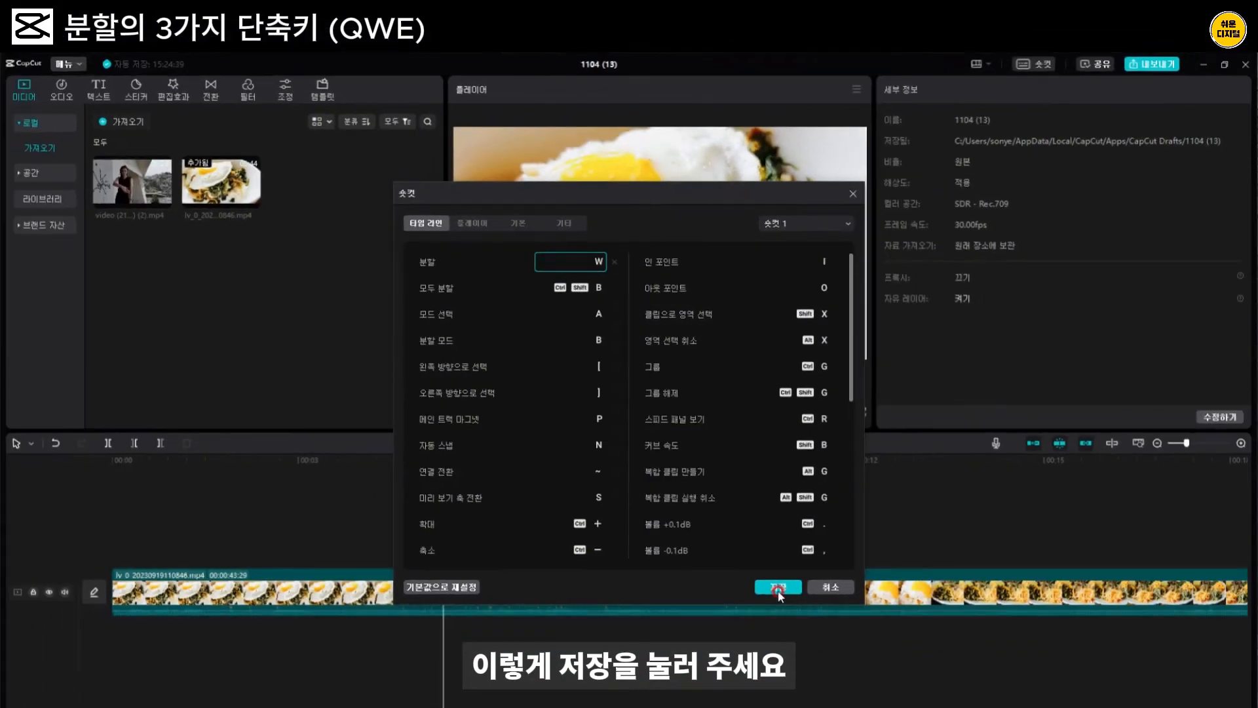
{"action": "left_click", "coordinate": [778, 589]}
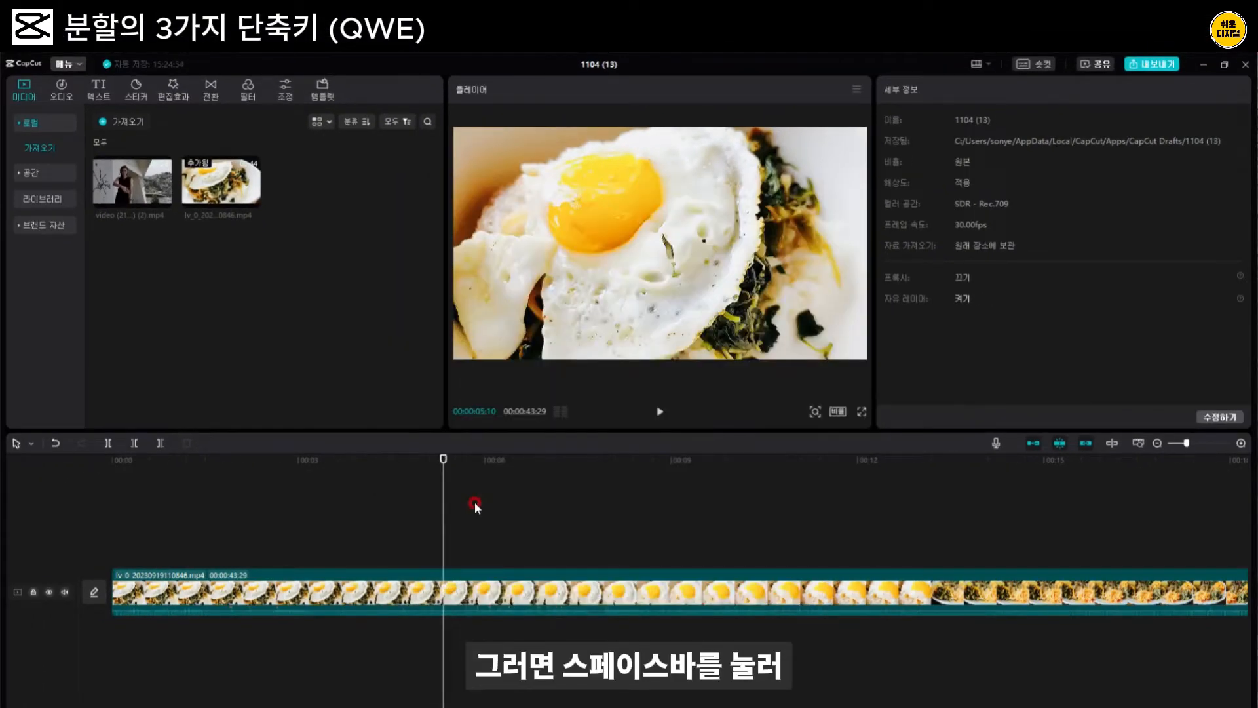
Play the food clip on to 00:00:06:24, split it there and select the second piece
{"action": "key", "text": "space"}
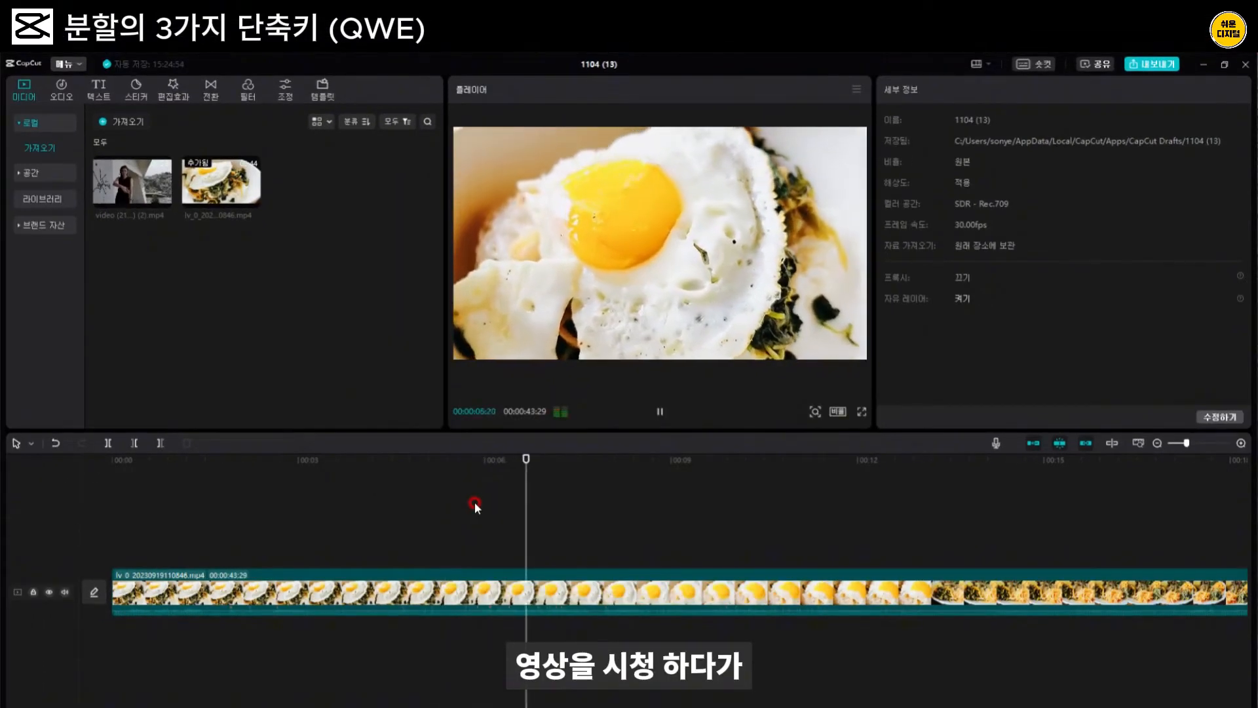
{"action": "key", "text": "space"}
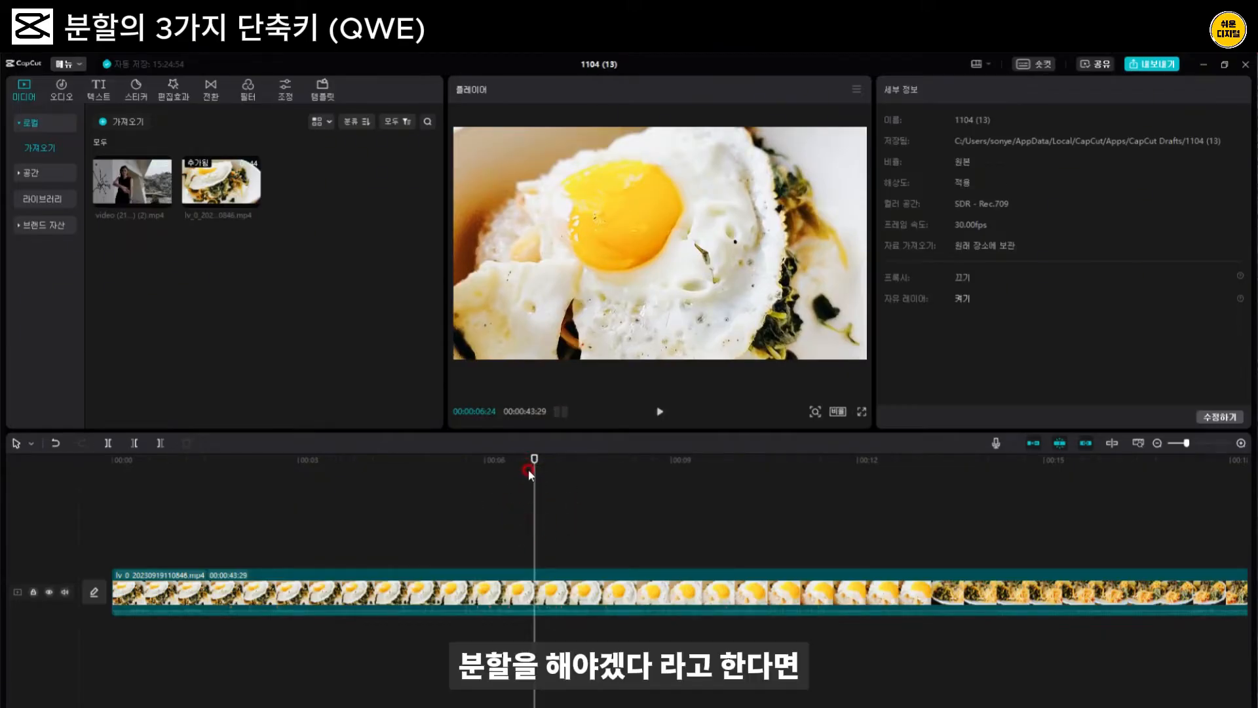
{"action": "key", "text": "w"}
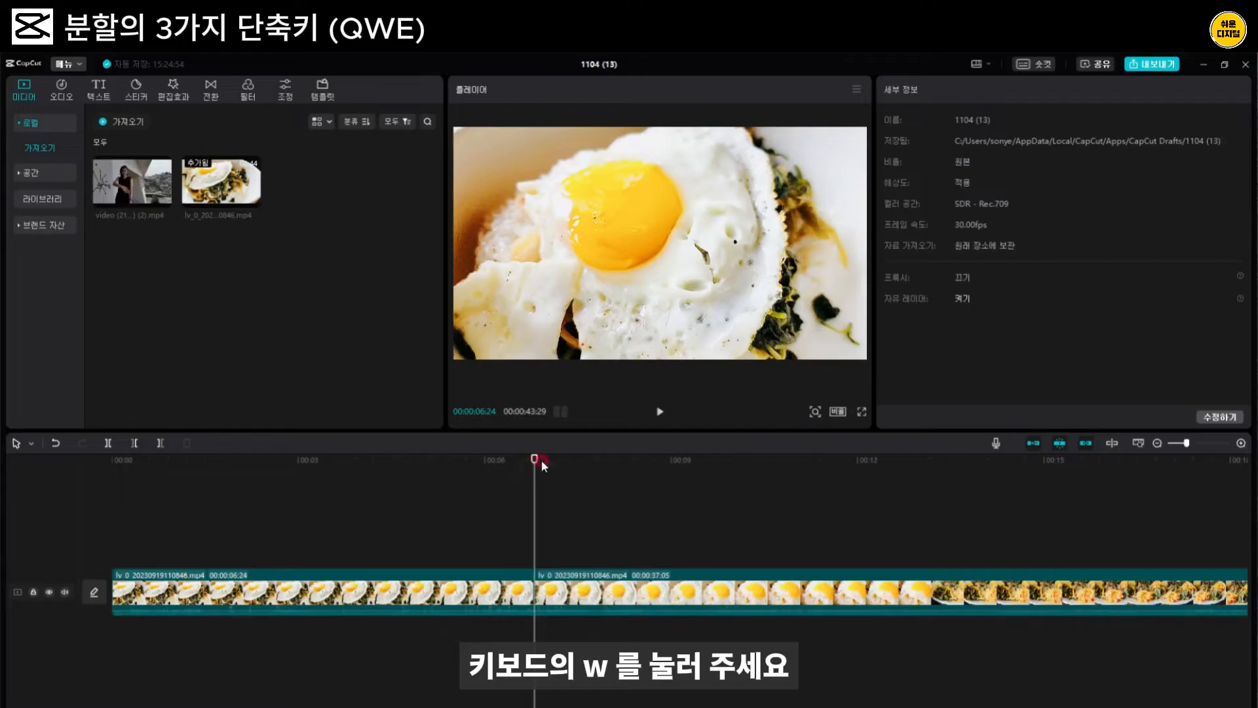
{"action": "left_click", "coordinate": [483, 586]}
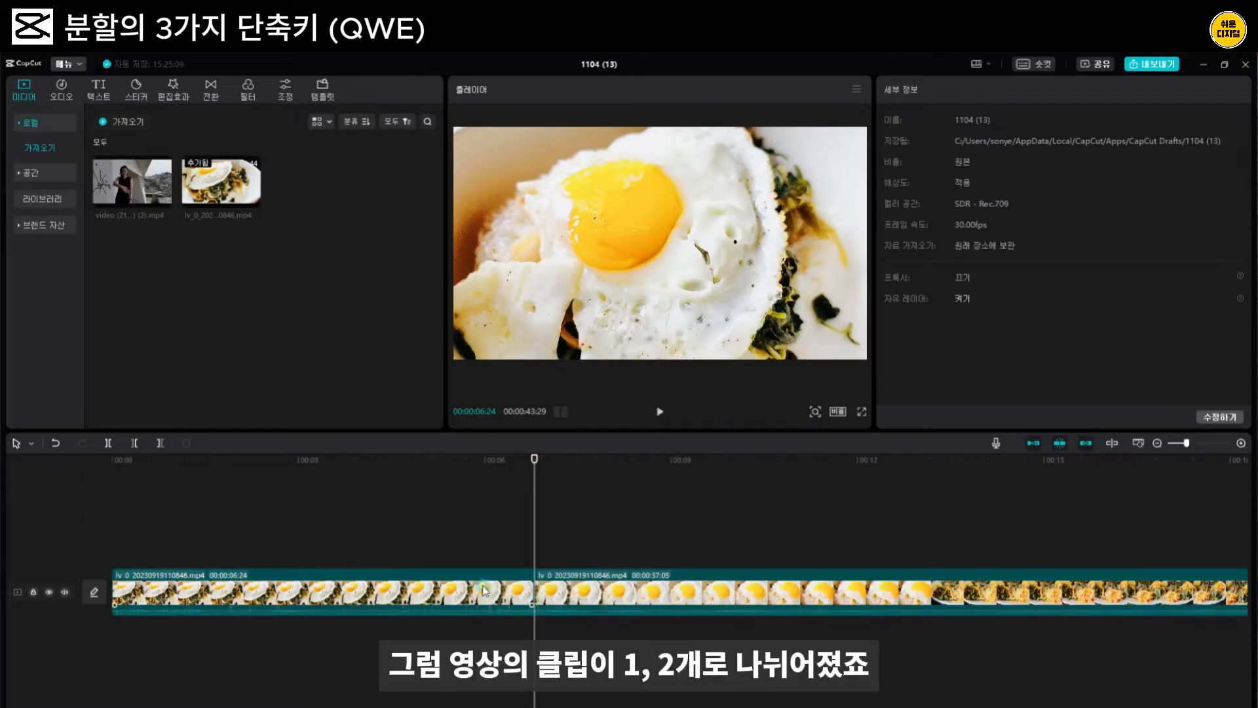
{"action": "left_click", "coordinate": [601, 578]}
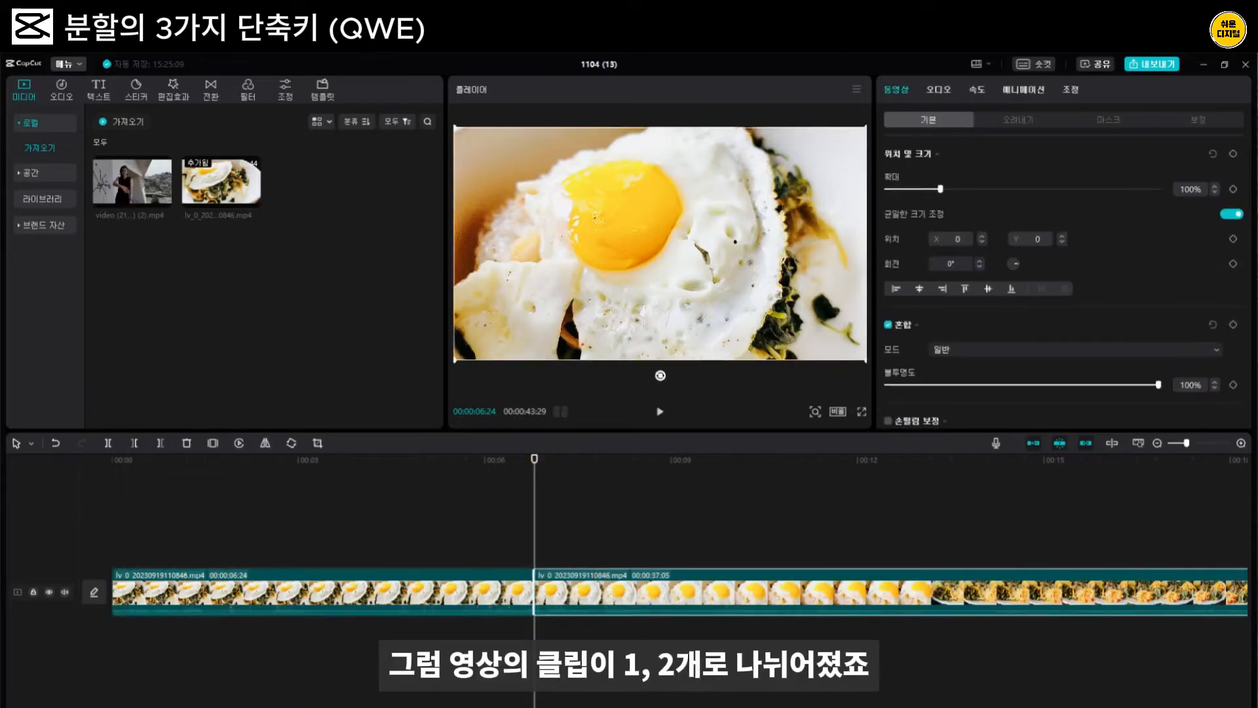
{"action": "left_click", "coordinate": [698, 580]}
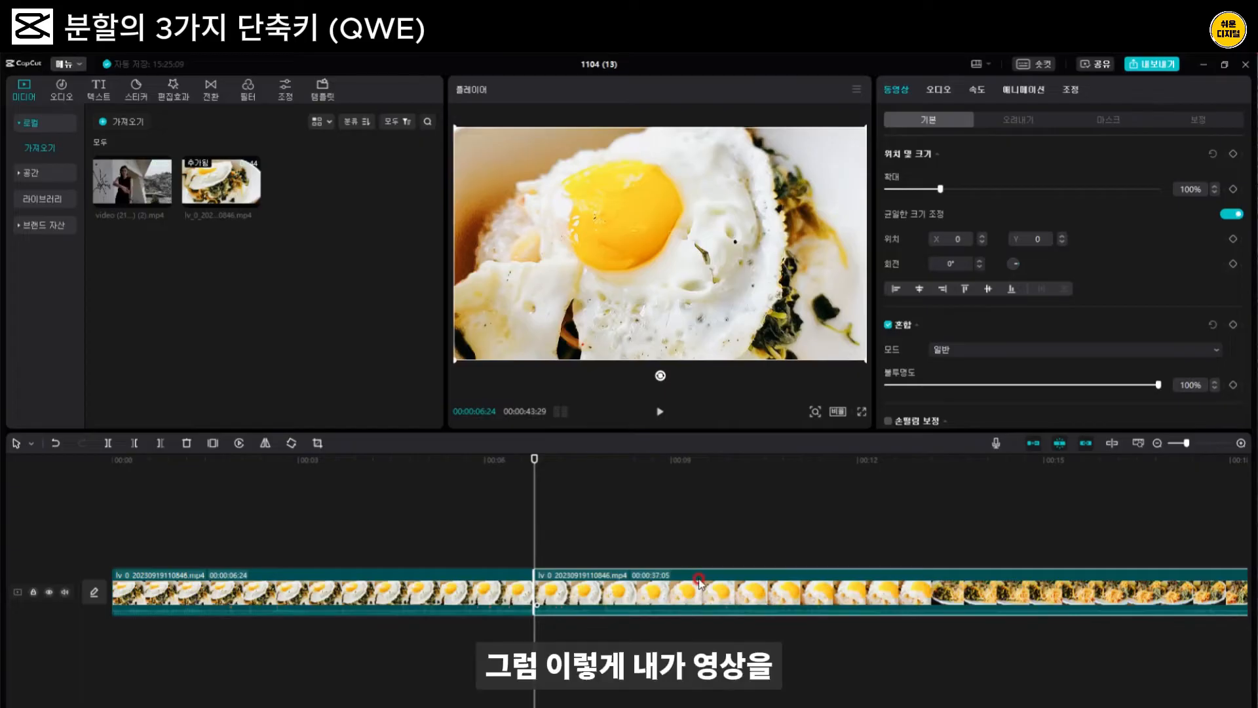
Continue playback to 00:00:07:23, split the second piece there and select the last of the resulting pieces
{"action": "key", "text": "space"}
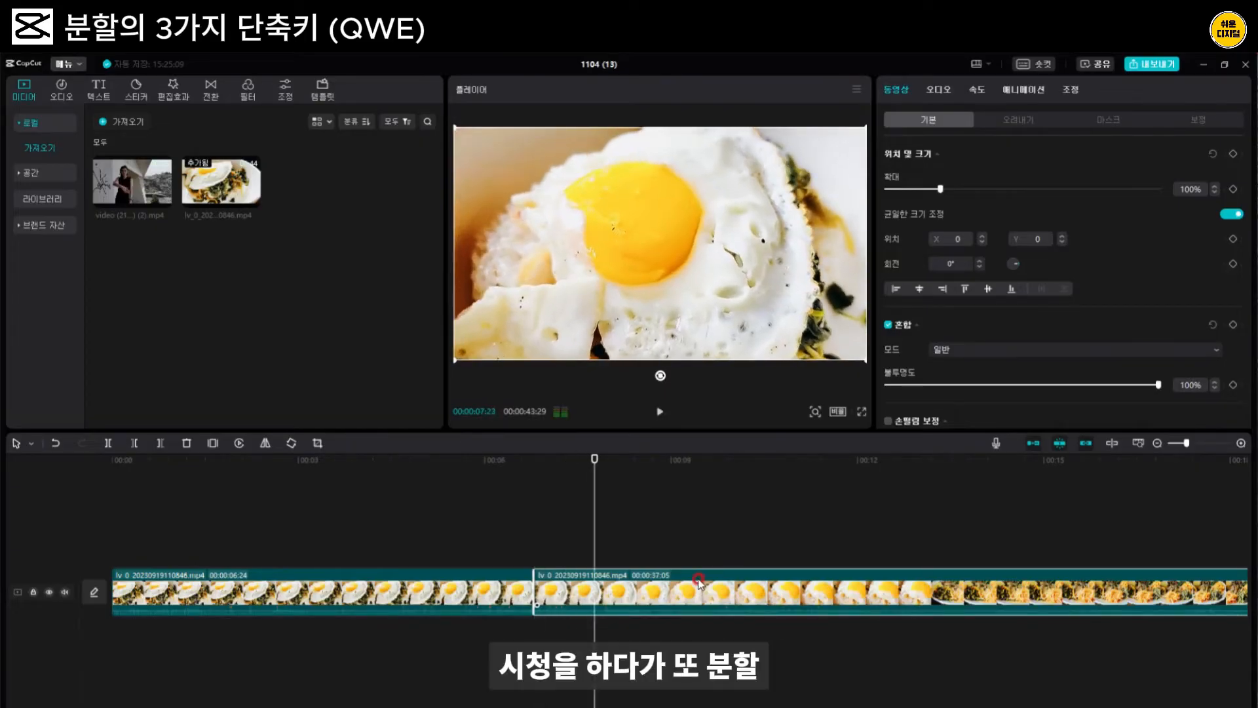
{"action": "key", "text": "ctrl+b"}
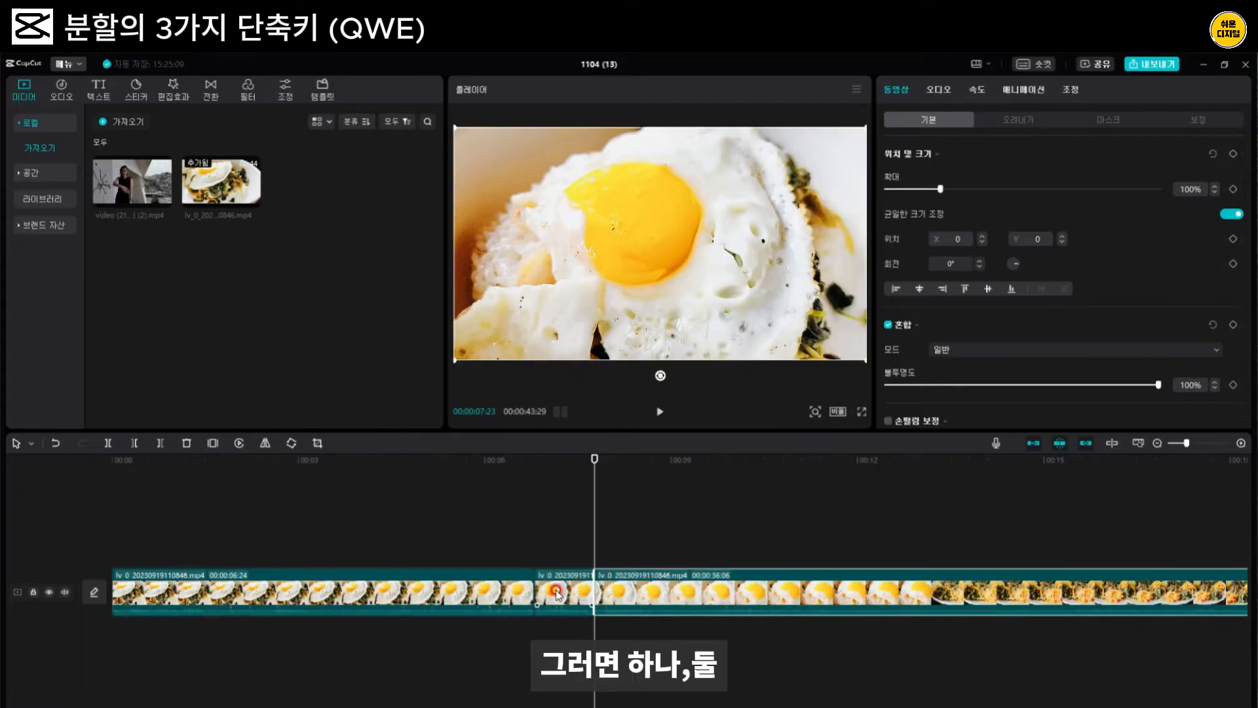
{"action": "left_click", "coordinate": [525, 593]}
{"action": "left_click", "coordinate": [623, 593]}
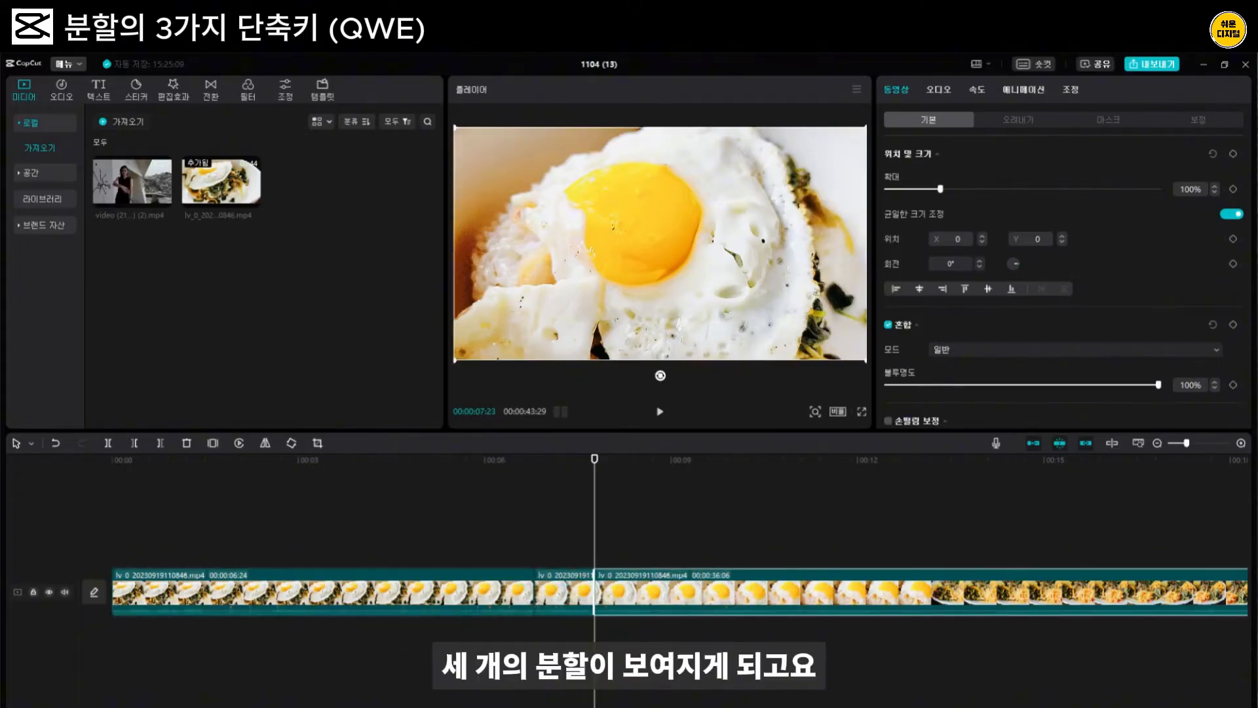
Delete the short middle piece twice, undoing each deletion, and delete it once more
{"action": "left_click", "coordinate": [564, 585]}
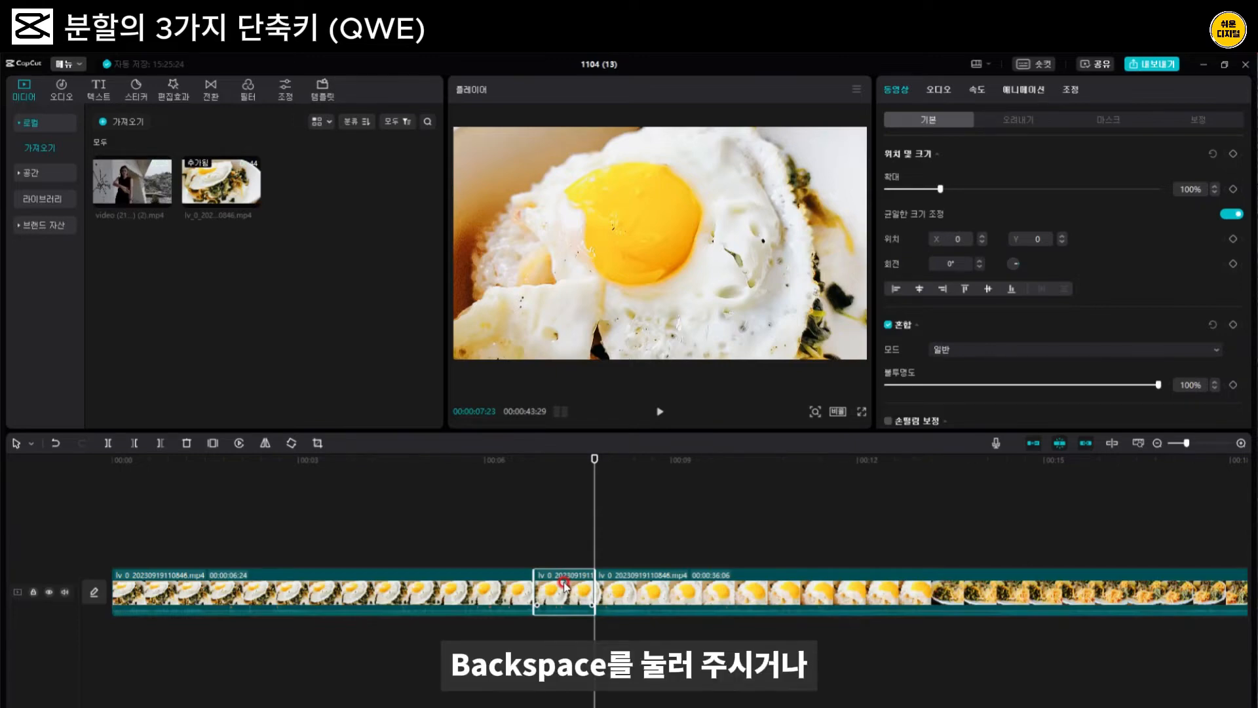
{"action": "key", "text": "BackSpace"}
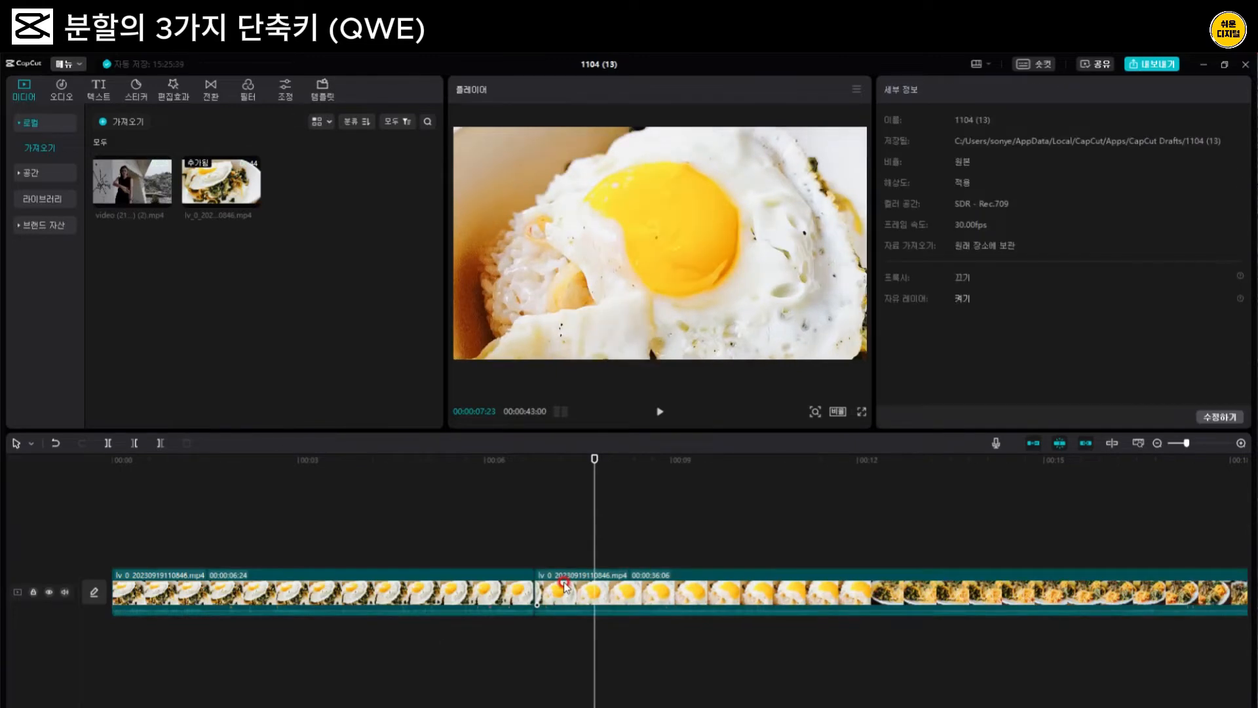
{"action": "key", "text": "ctrl+z"}
{"action": "key", "text": "Delete"}
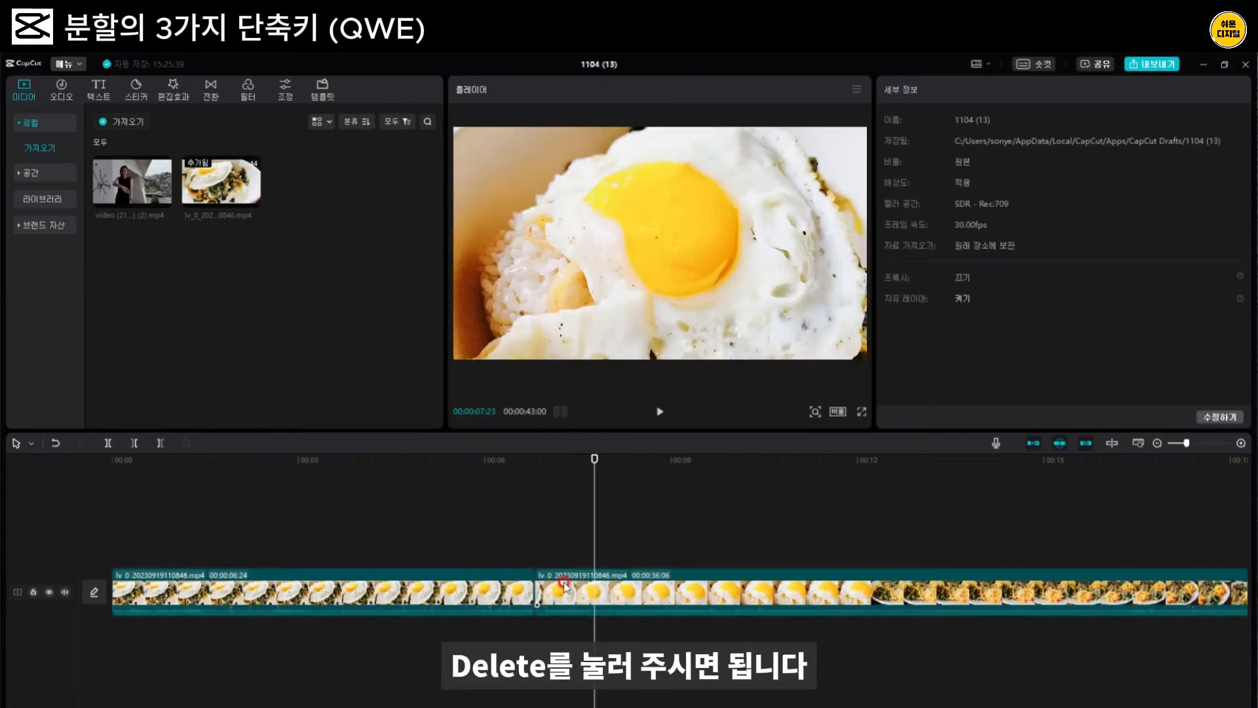
{"action": "key", "text": "ctrl+z"}
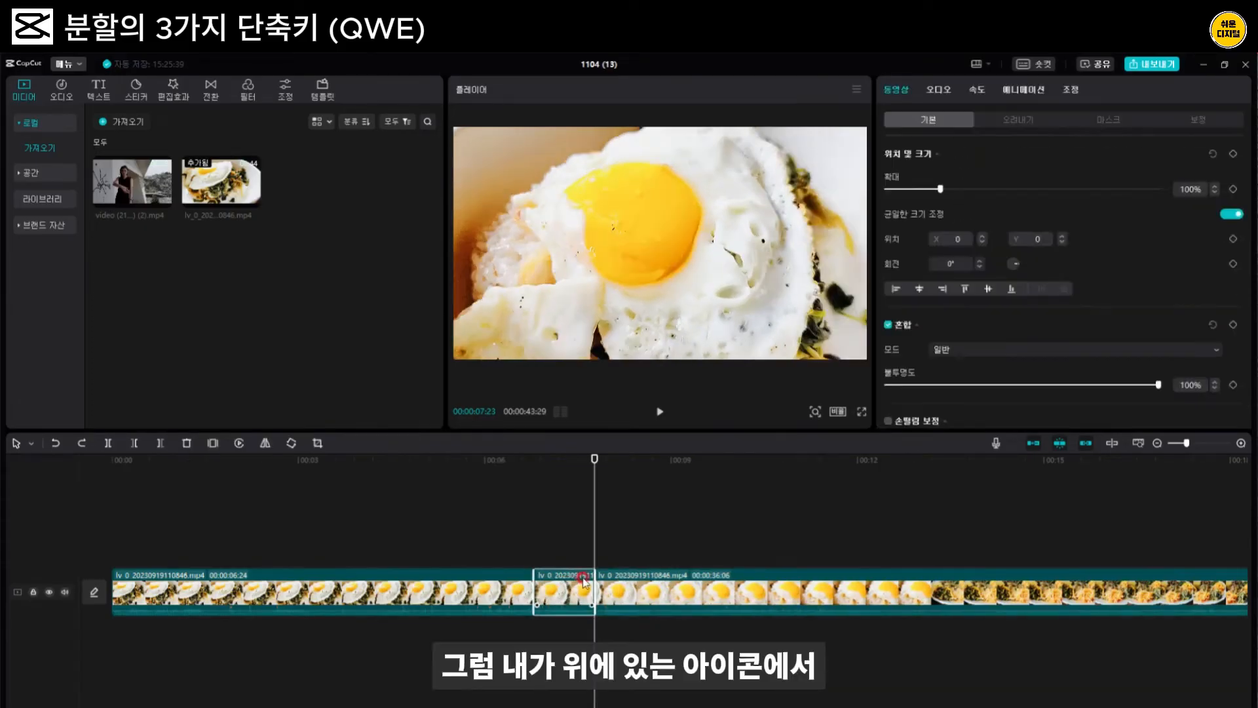
{"action": "left_click", "coordinate": [186, 443]}
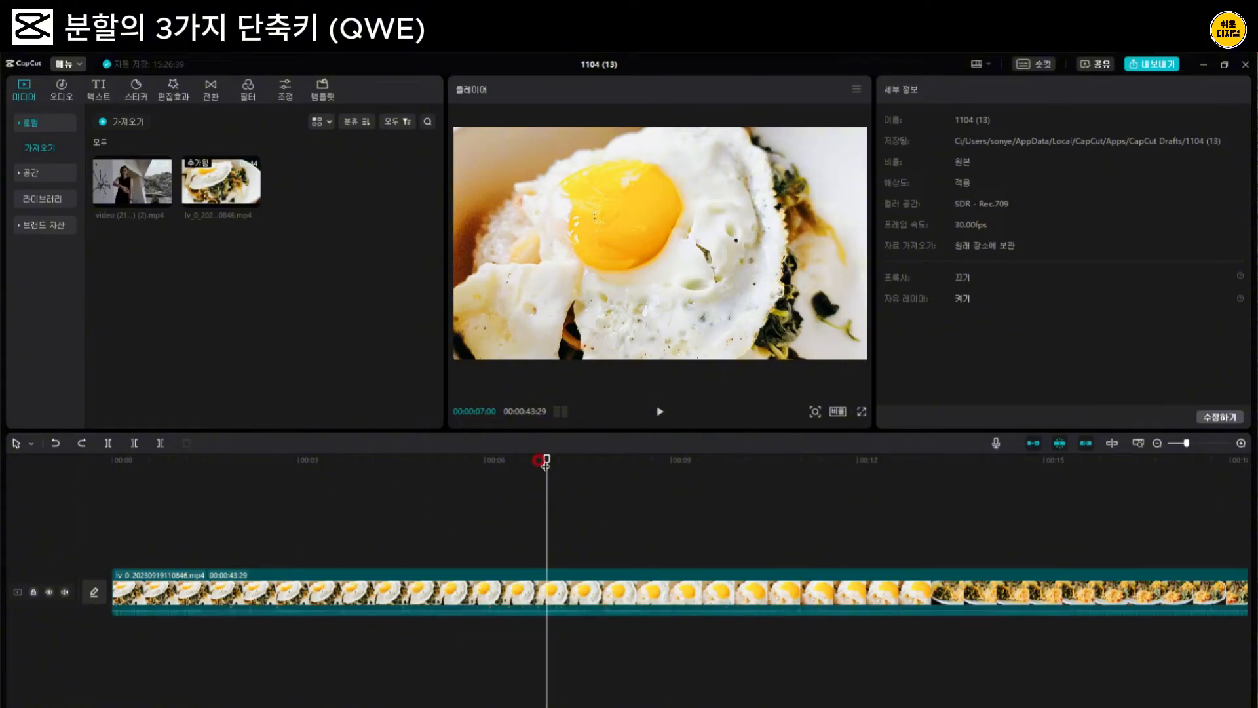
Split the food clip at 00:00:03:11 and delete the part before the cut
{"action": "left_click_drag", "start_coordinate": [546, 460], "coordinate": [320, 462]}
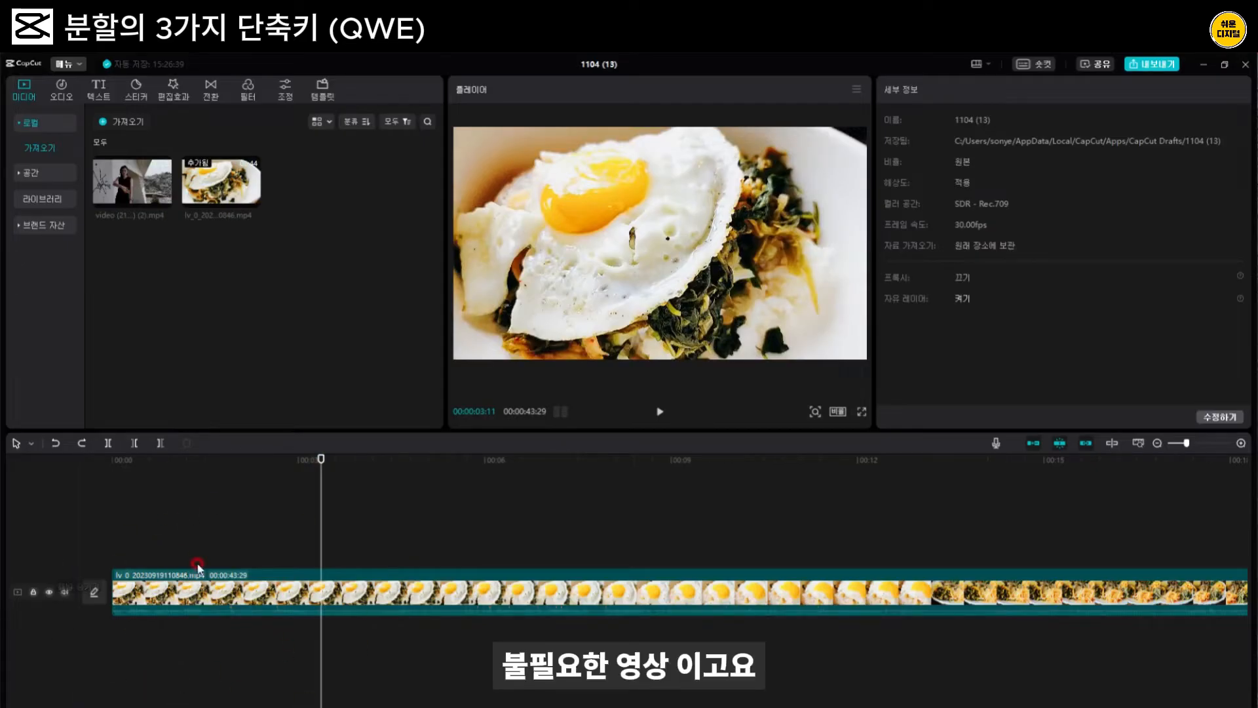
{"action": "left_click", "coordinate": [340, 584]}
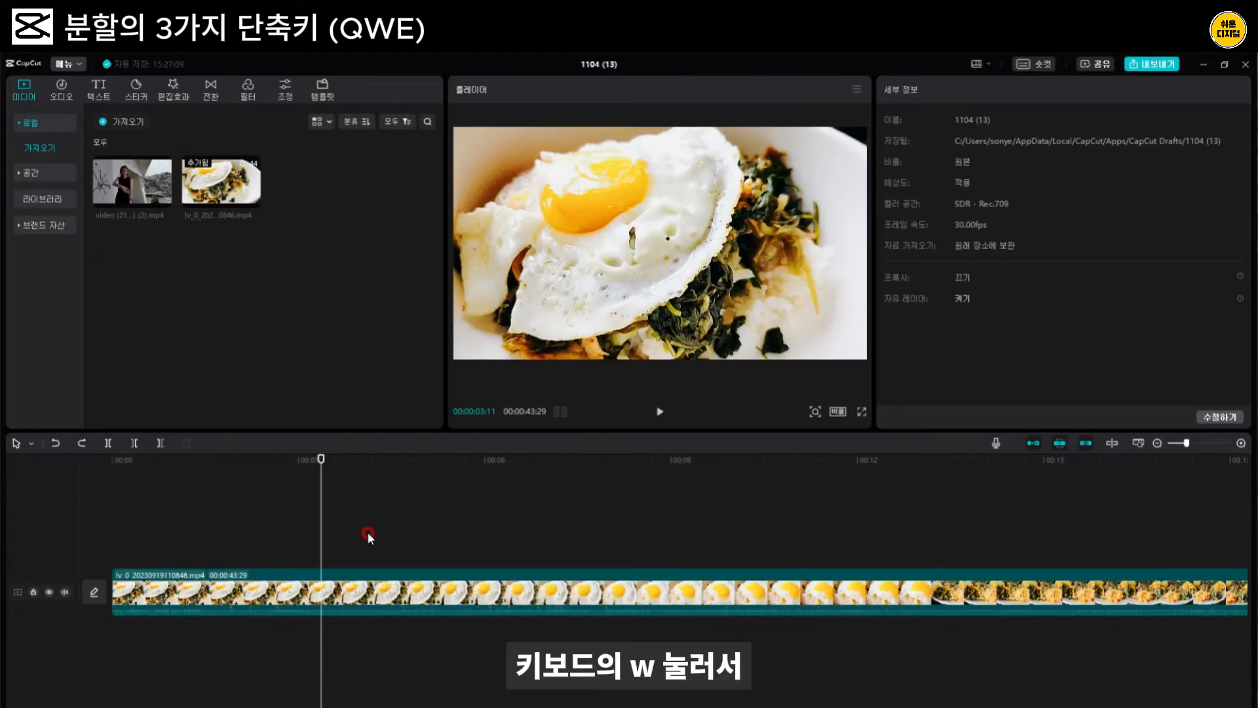
{"action": "key", "text": "w"}
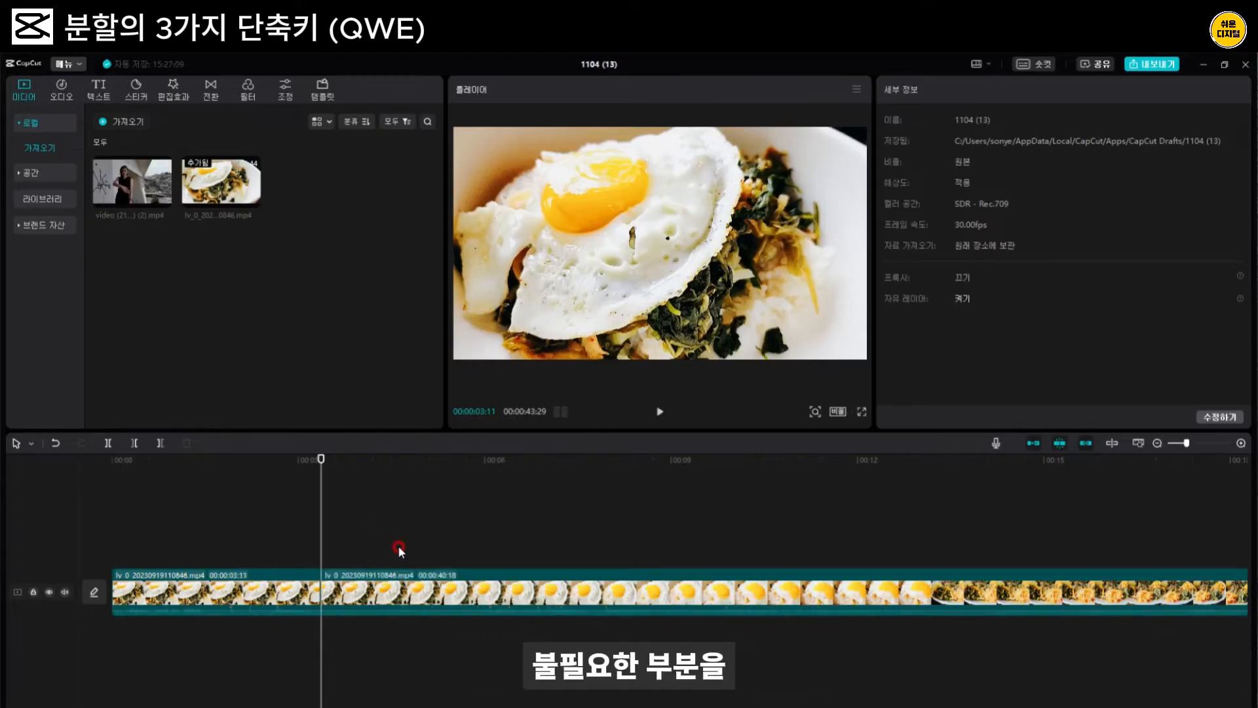
{"action": "left_click", "coordinate": [279, 580]}
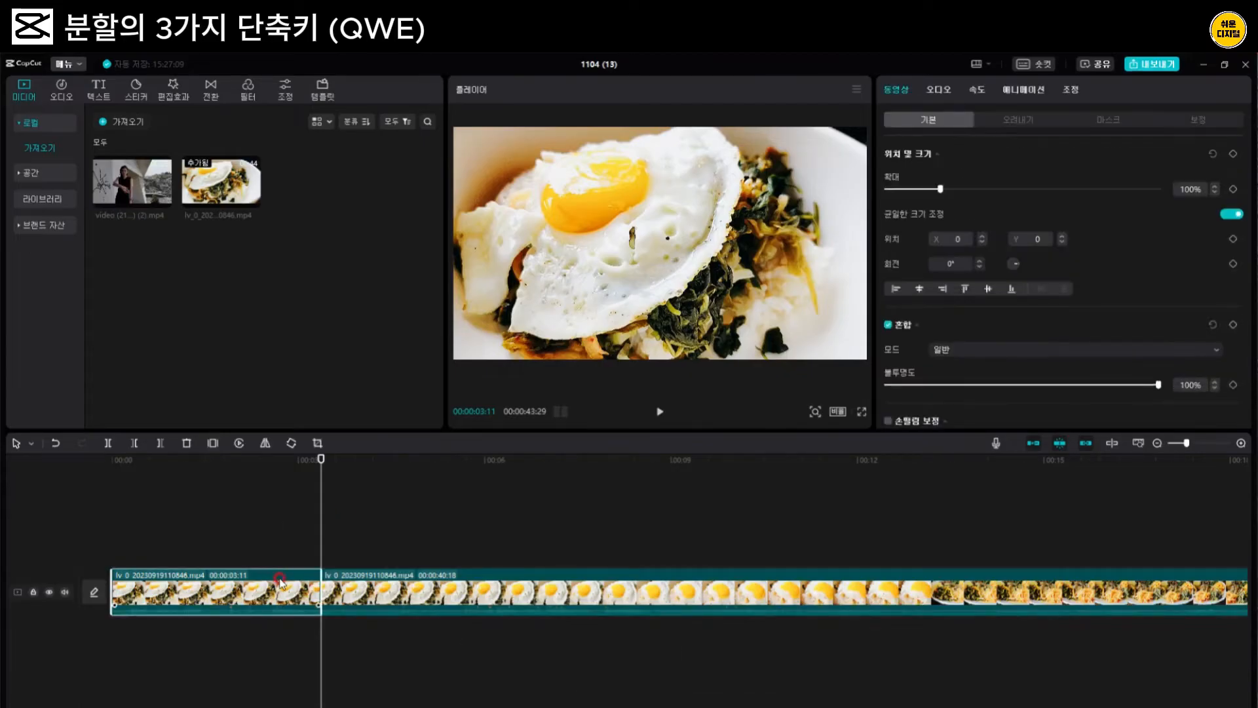
{"action": "key", "text": "BackSpace"}
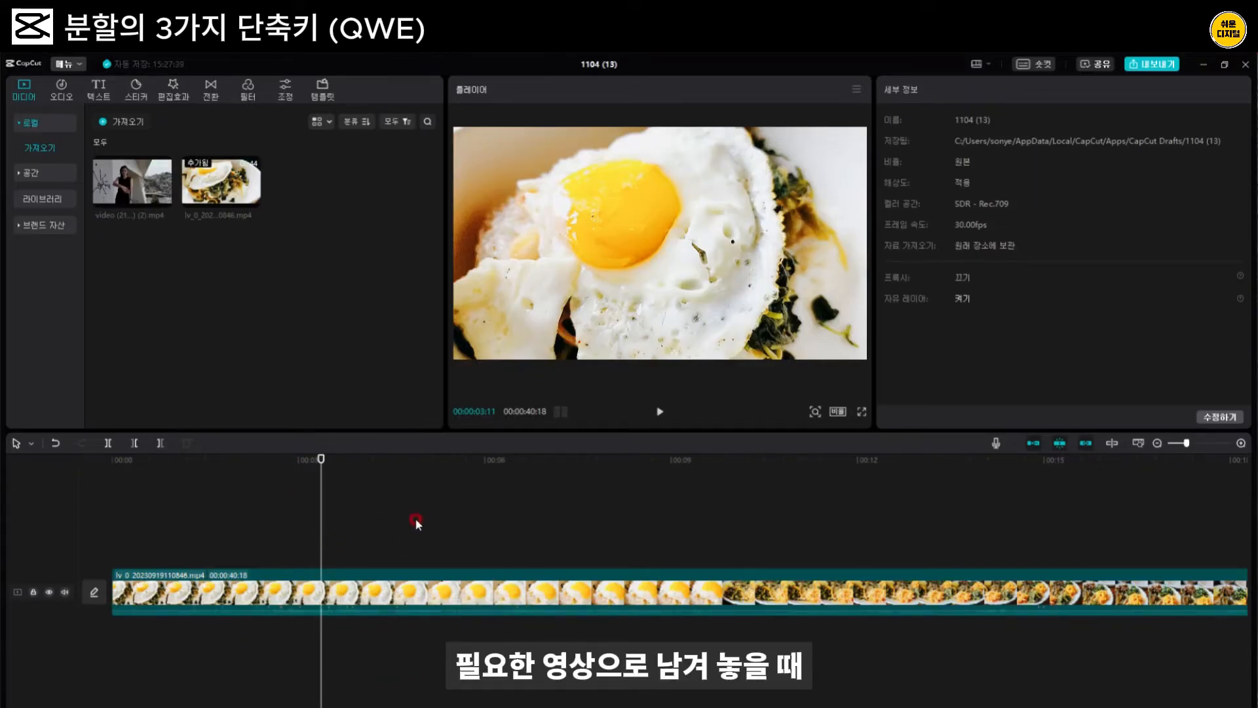
Remove everything before the playhead at 00:00:03:11 from the food clip with Delete Left (왼쪽 삭제)
{"action": "left_click", "coordinate": [133, 445]}
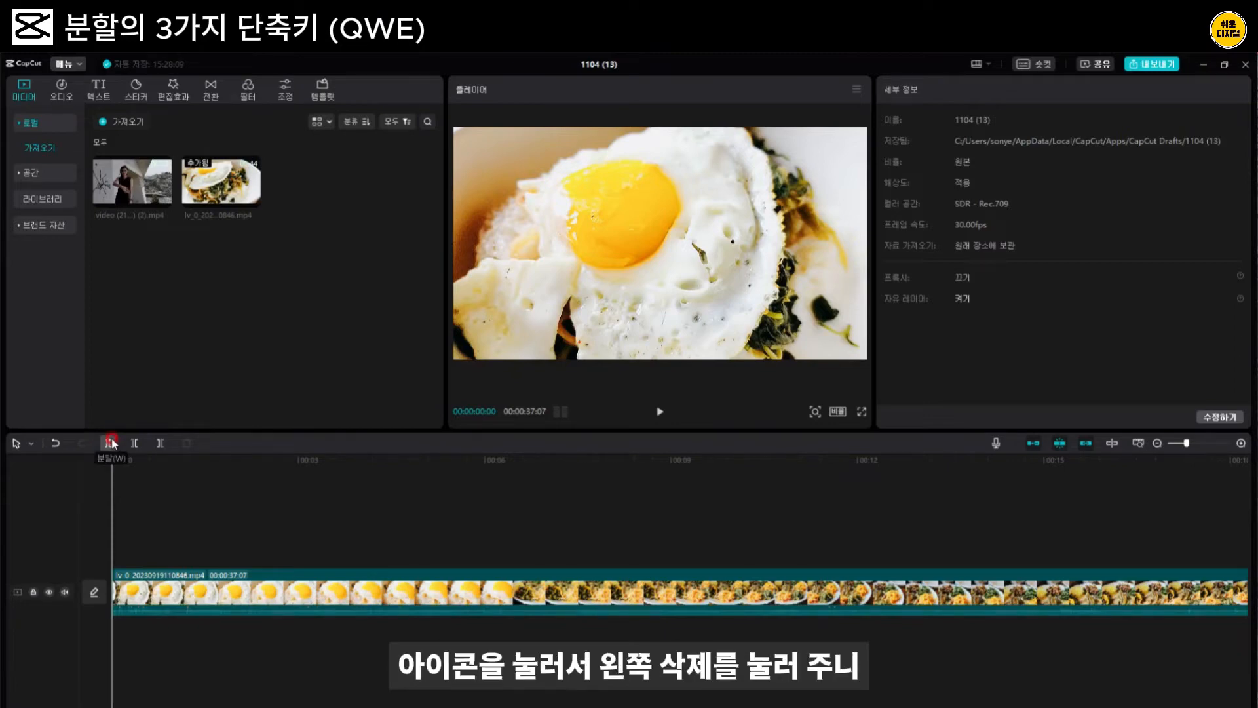
{"action": "left_click", "coordinate": [80, 542]}
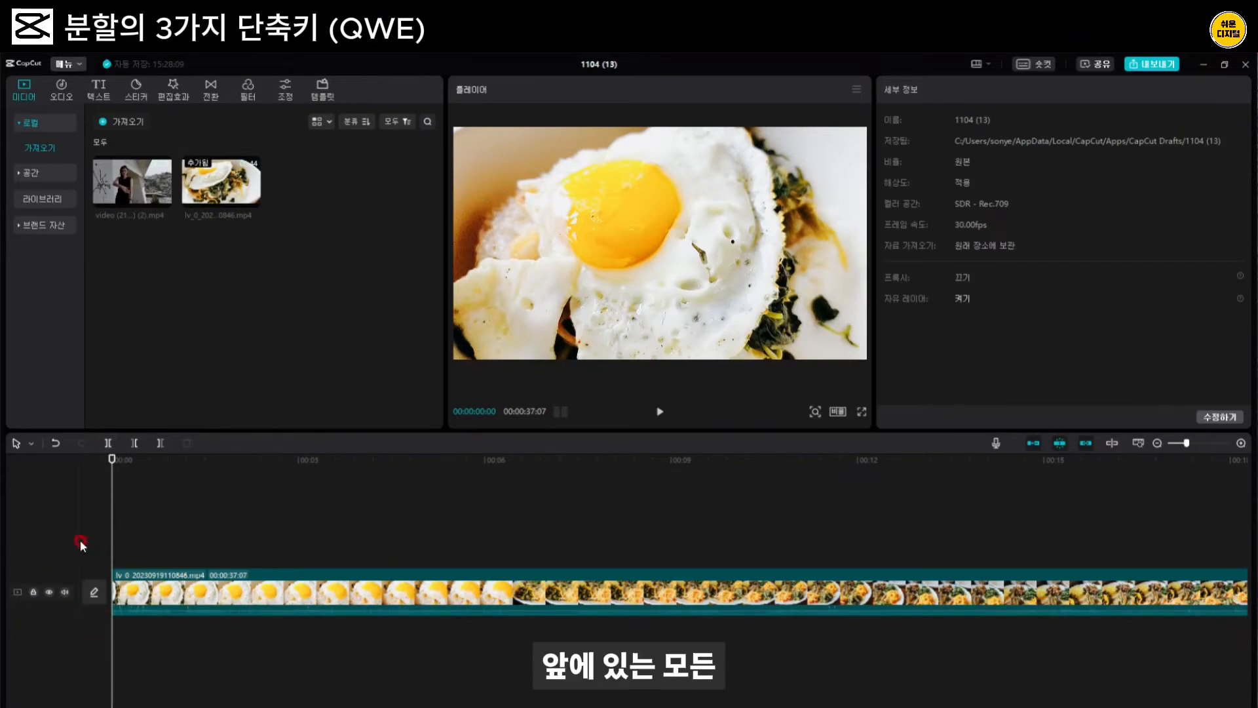
{"action": "left_click", "coordinate": [36, 620]}
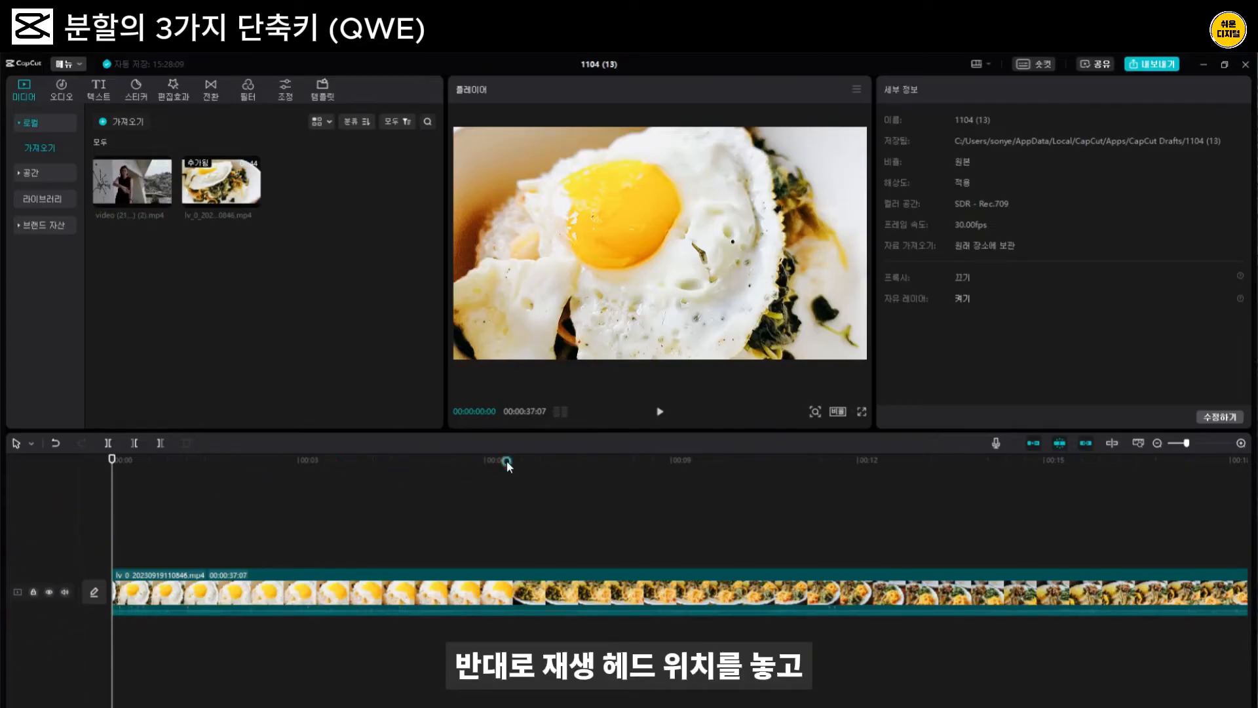
Place the playhead at 00:00:06:14 and remove everything after it with Delete Right (오른쪽 삭제)
{"action": "left_click_drag", "start_coordinate": [506, 460], "coordinate": [519, 457]}
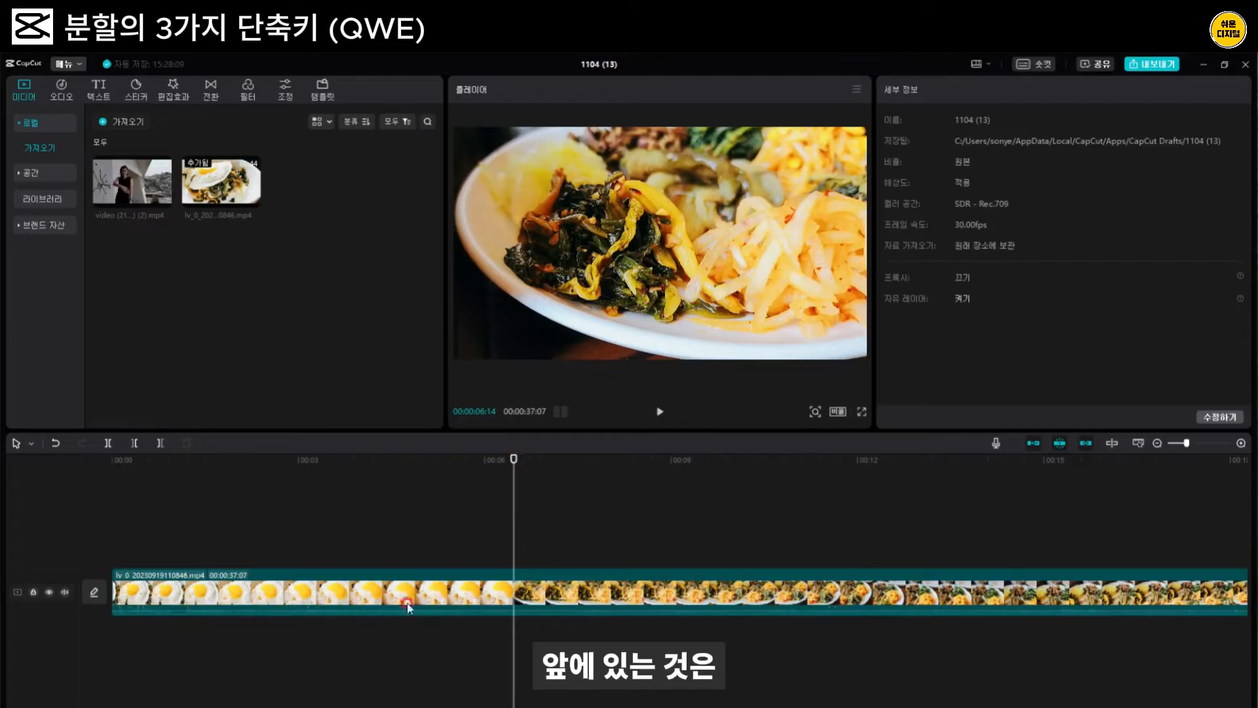
{"action": "left_click", "coordinate": [437, 604]}
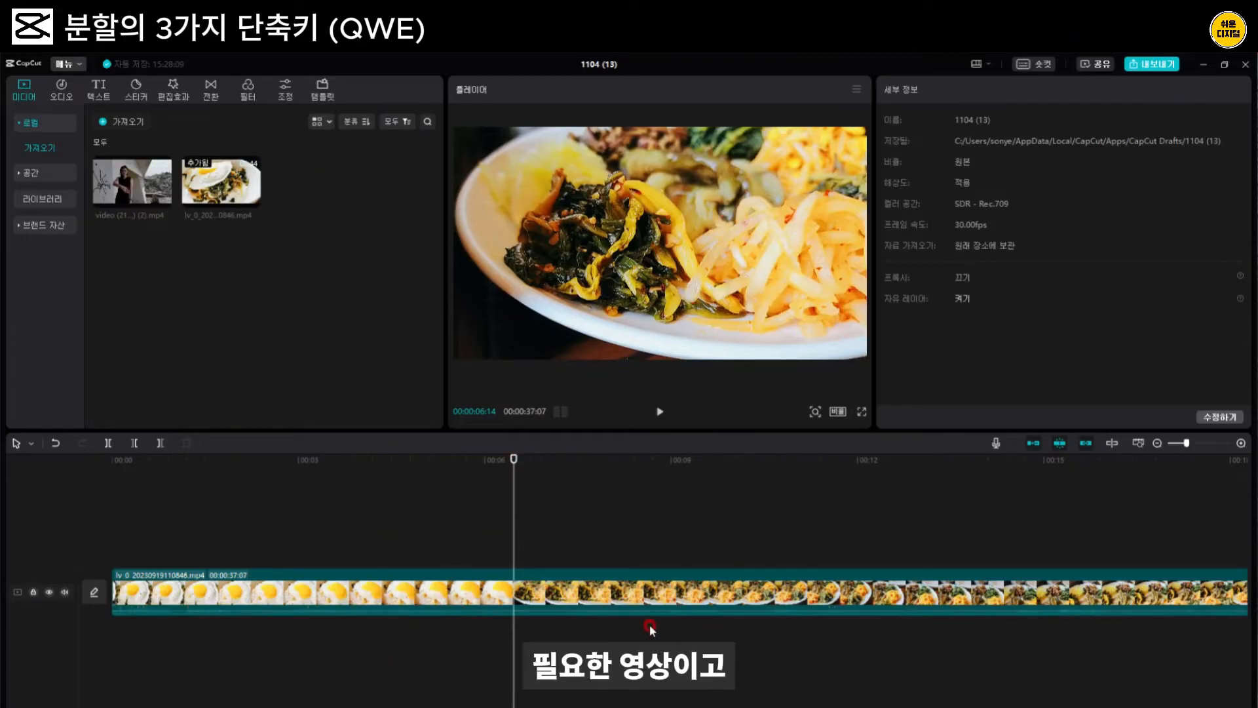
{"action": "left_click", "coordinate": [566, 601]}
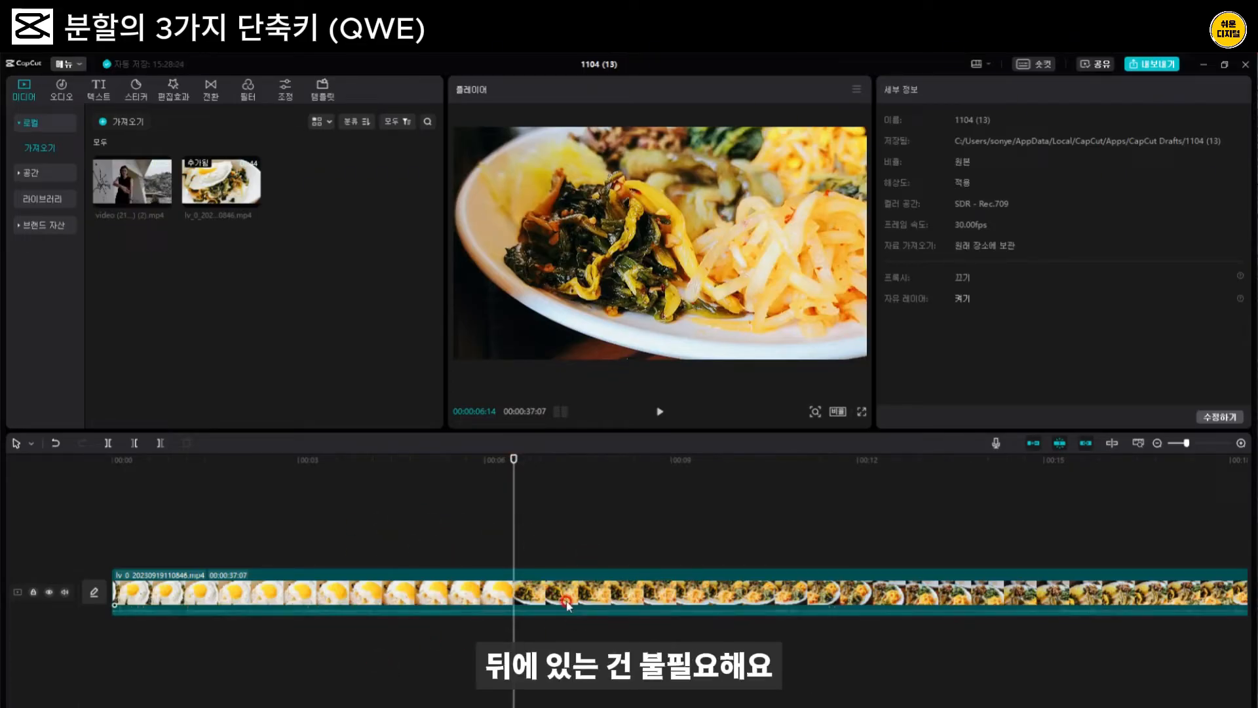
{"action": "left_click", "coordinate": [159, 444]}
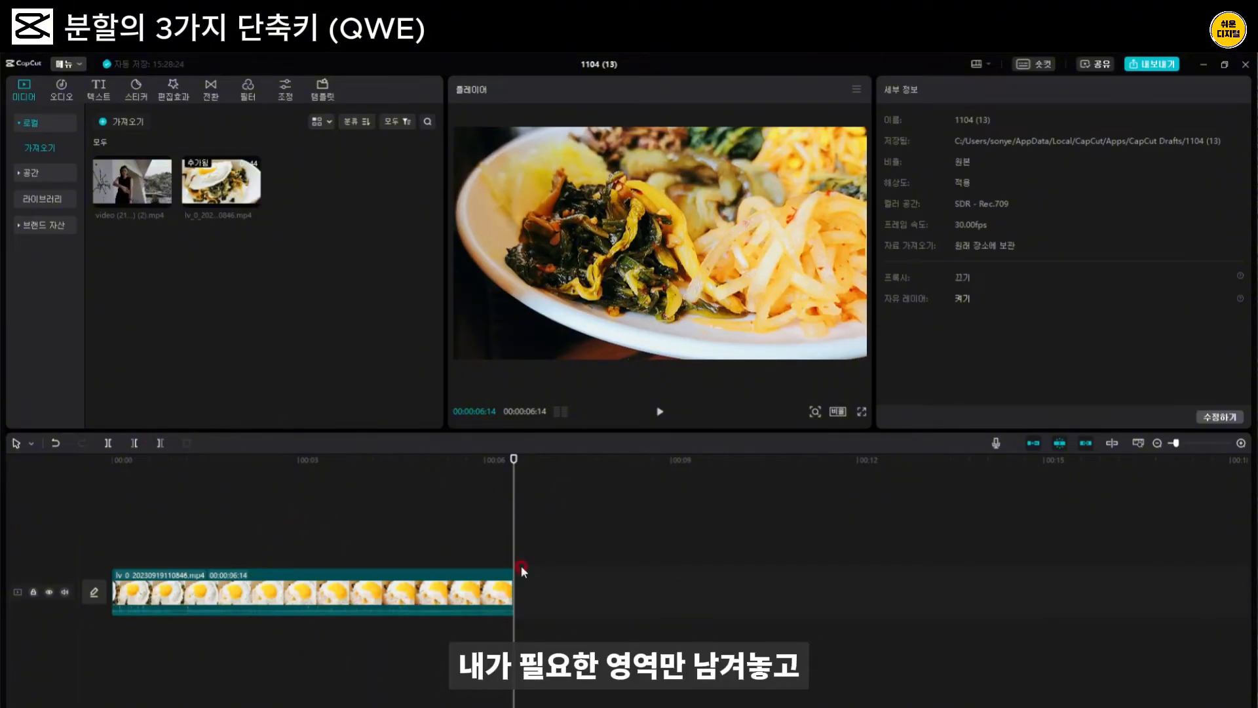
{"action": "left_click", "coordinate": [365, 631]}
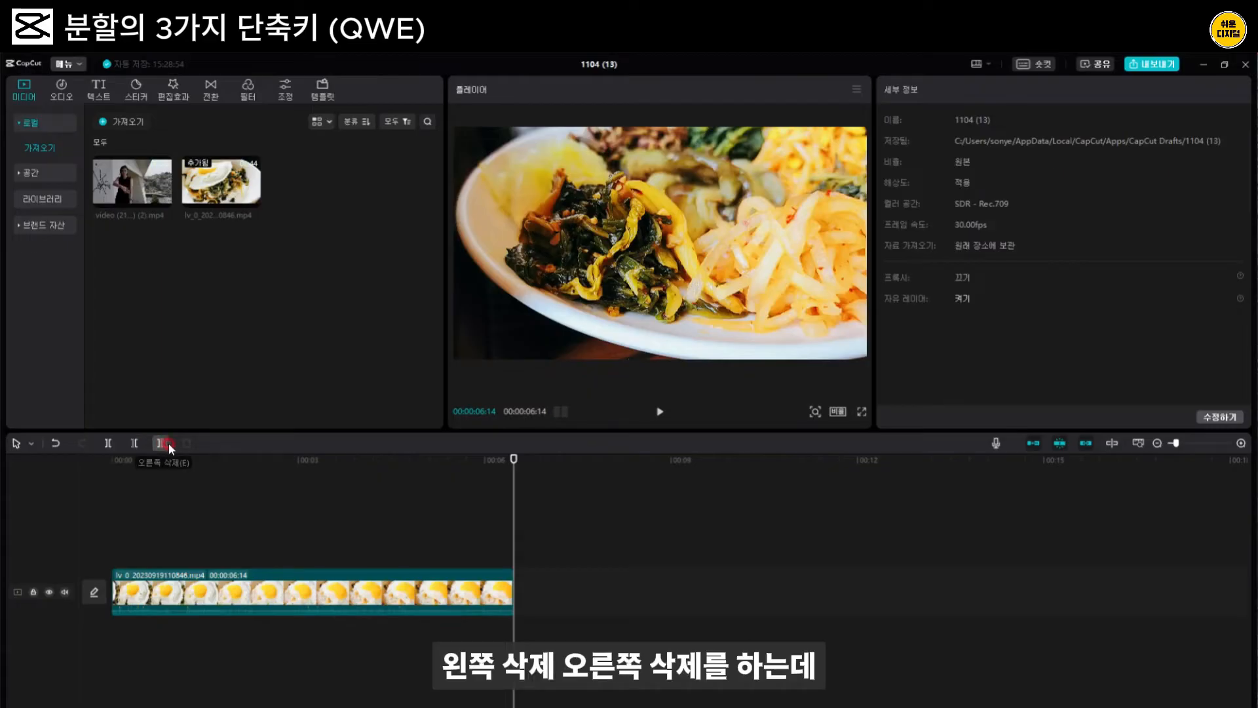
Move the playhead to 00:00:04:01 and undo the left and right trims of the food clip
{"action": "left_click", "coordinate": [359, 480]}
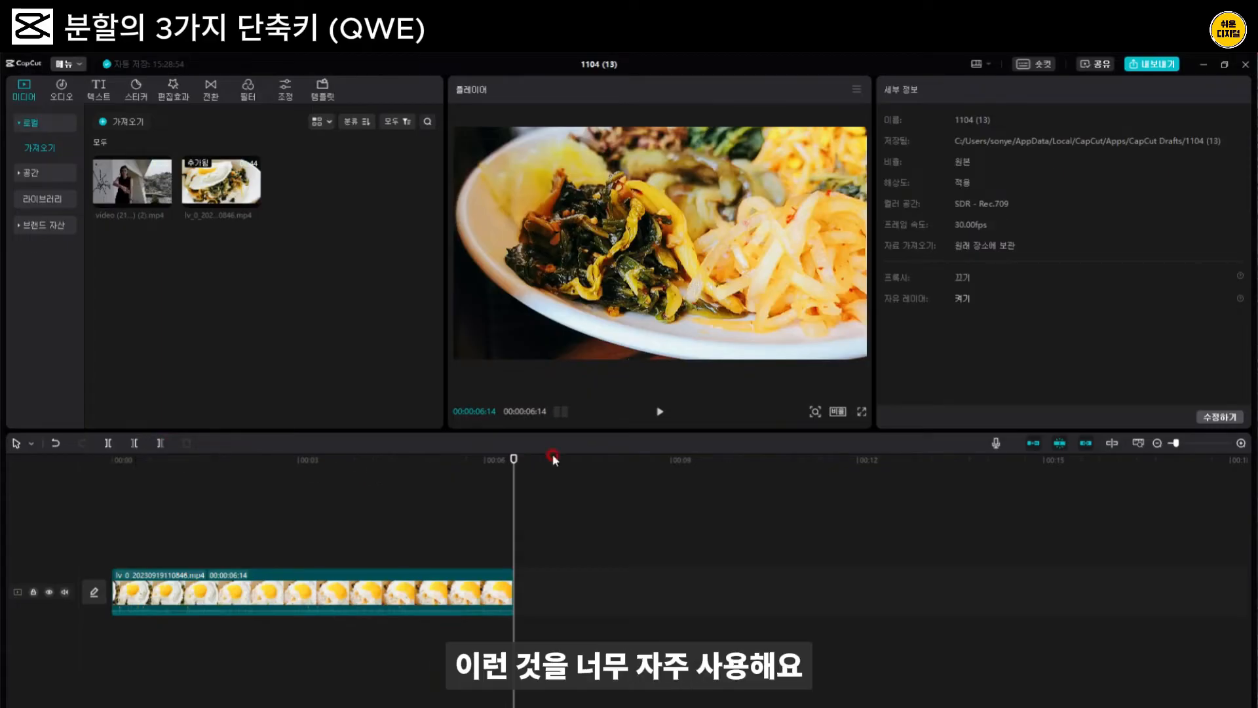
{"action": "left_click_drag", "start_coordinate": [553, 455], "coordinate": [522, 458]}
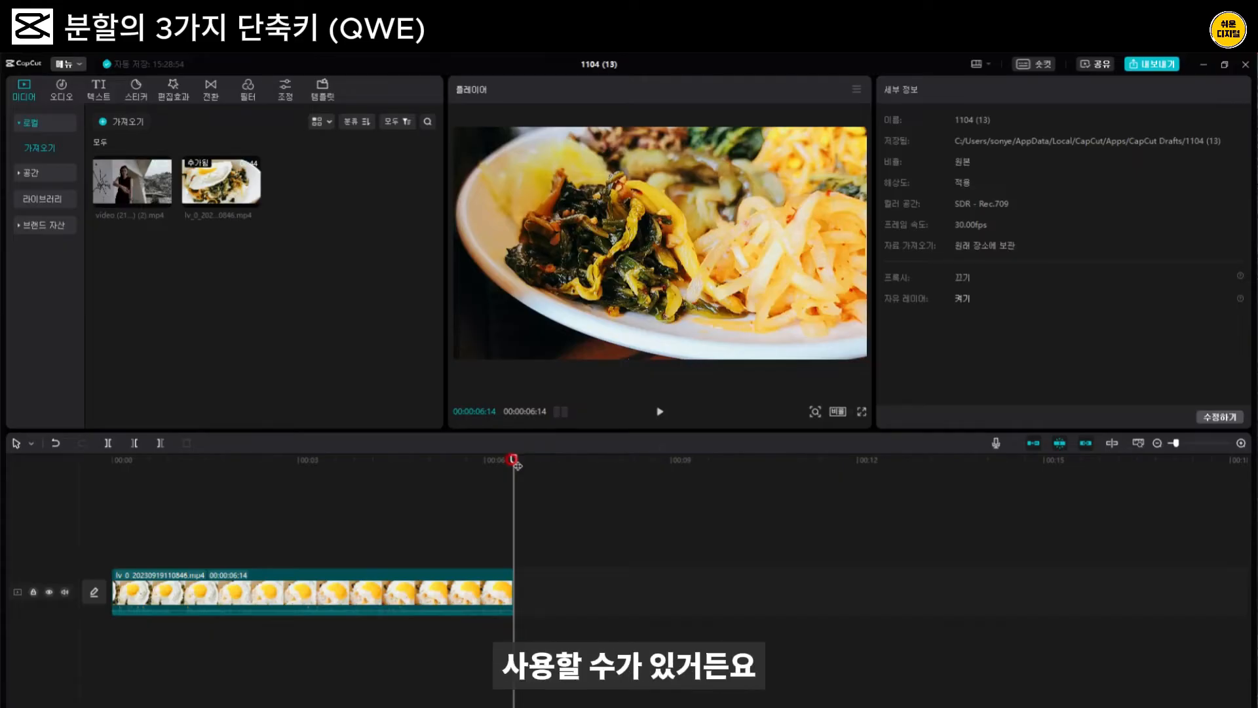
{"action": "left_click_drag", "start_coordinate": [517, 463], "coordinate": [362, 467]}
{"action": "key", "text": "ctrl+z"}
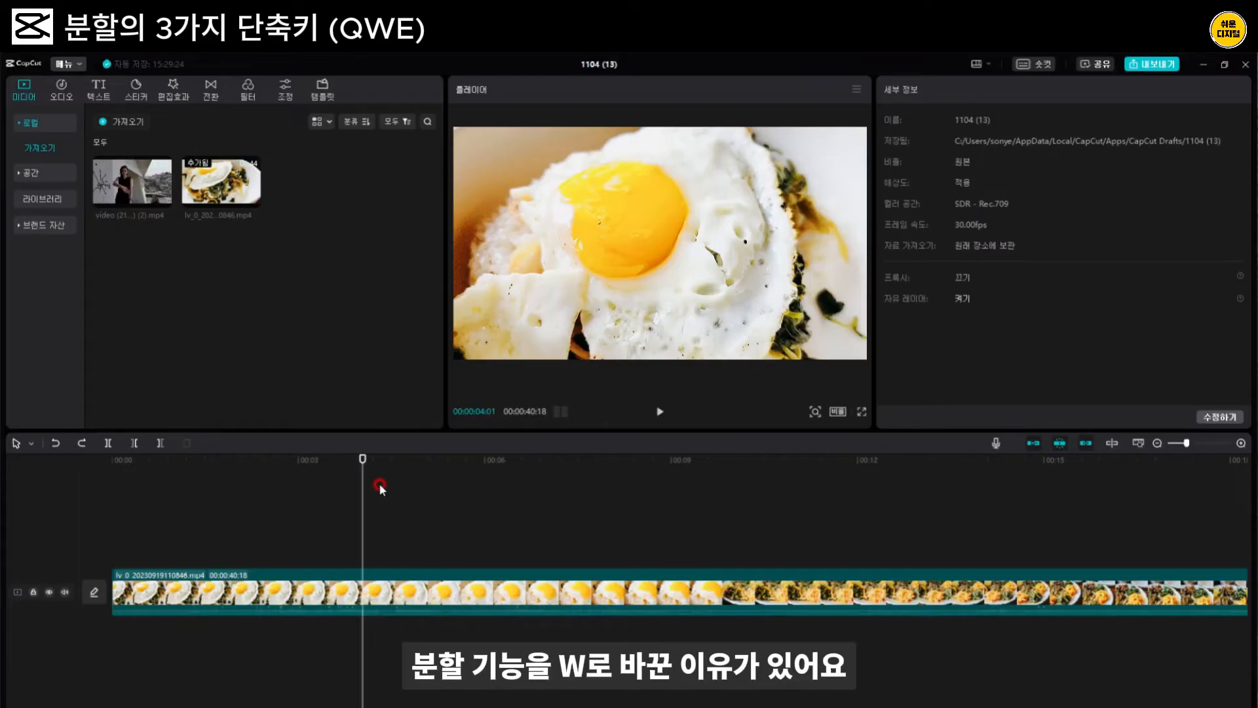
Open the timeline shortcut settings and look up the keys for Delete Left (왼쪽 삭제) and Delete Right (오른쪽 삭제)
{"action": "left_click", "coordinate": [1044, 65]}
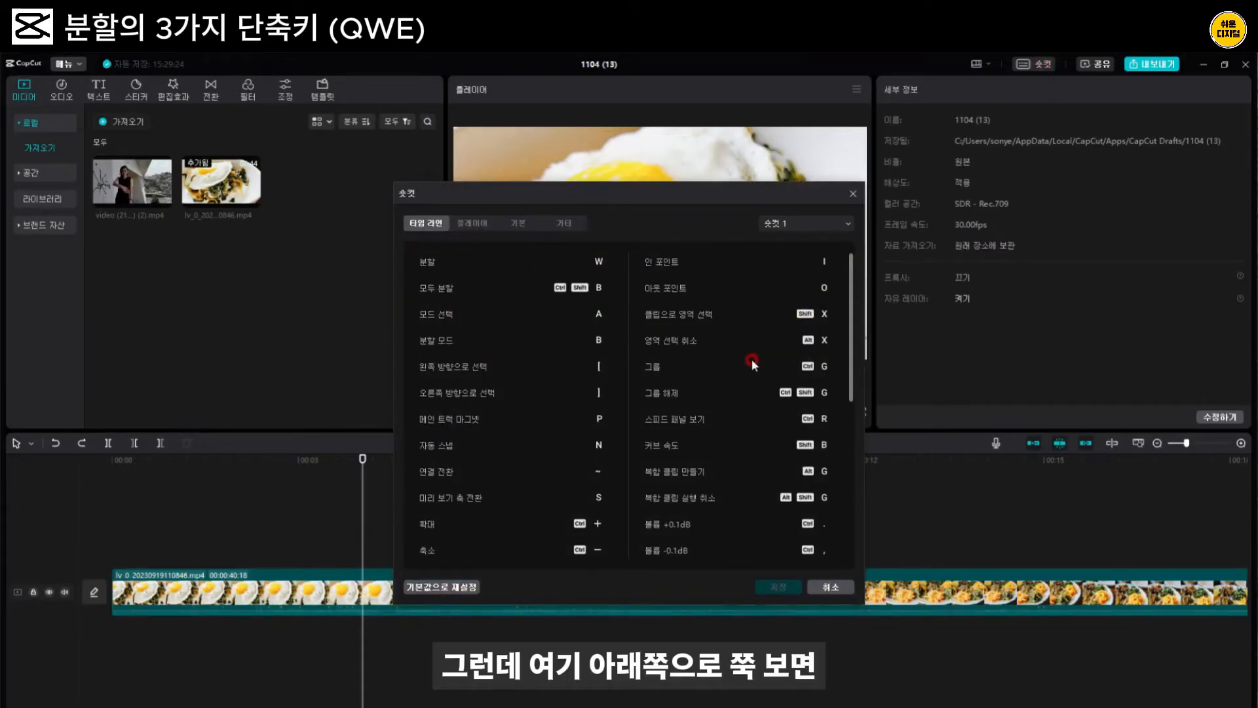
{"action": "scroll", "coordinate": [750, 359], "scroll_direction": "down", "scroll_amount": 1}
{"action": "scroll", "coordinate": [750, 359], "scroll_direction": "down", "scroll_amount": 5}
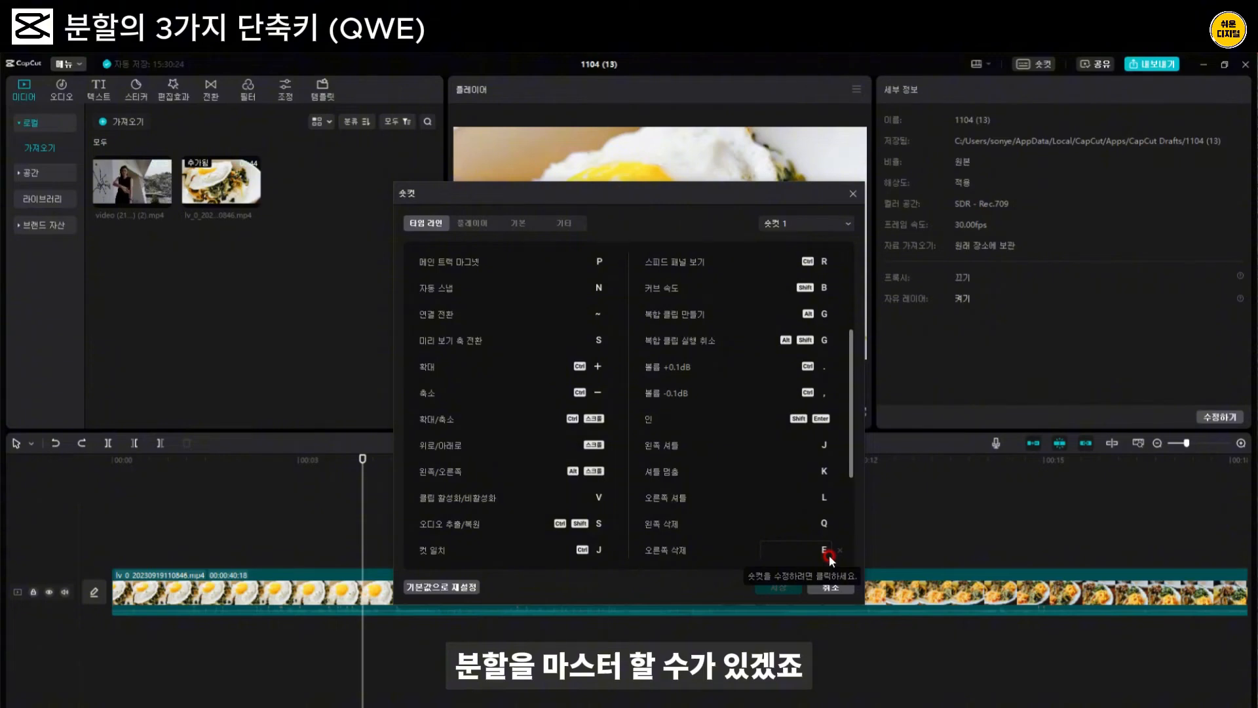
Close the shortcut settings, play the food clip on to 00:00:05:27 and split it there
{"action": "left_click", "coordinate": [852, 193]}
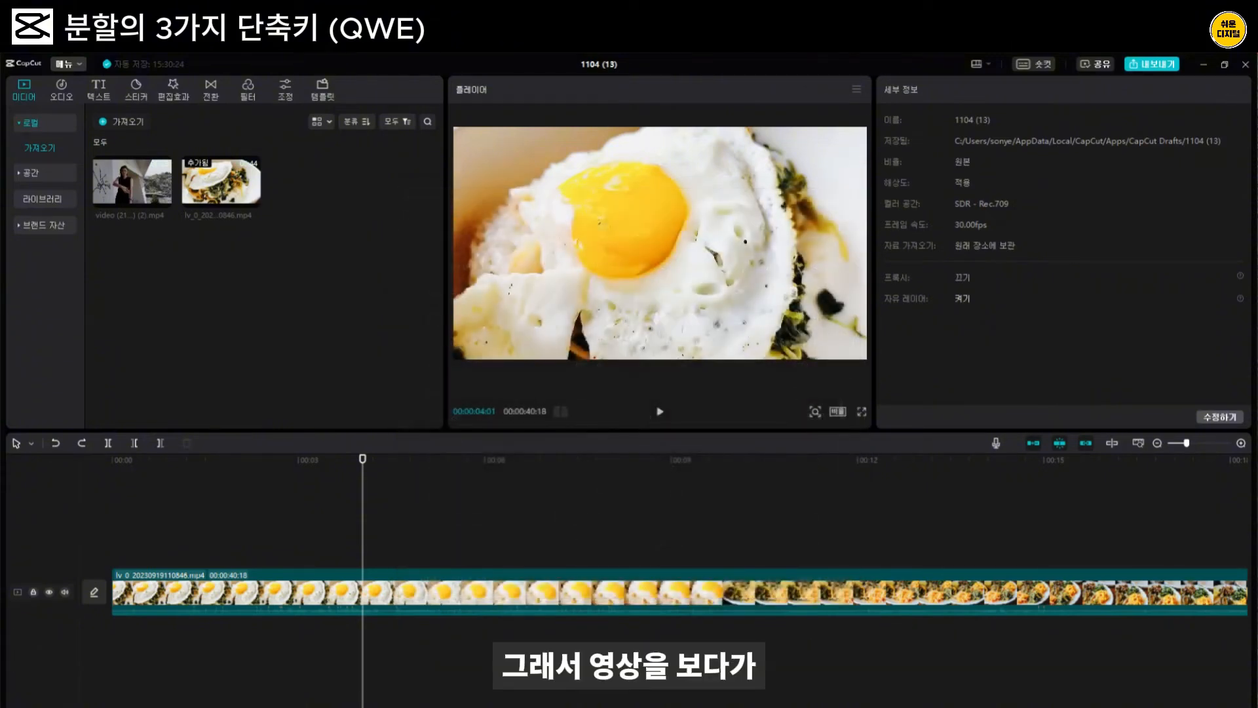
{"action": "left_click", "coordinate": [200, 594]}
{"action": "key", "text": "space"}
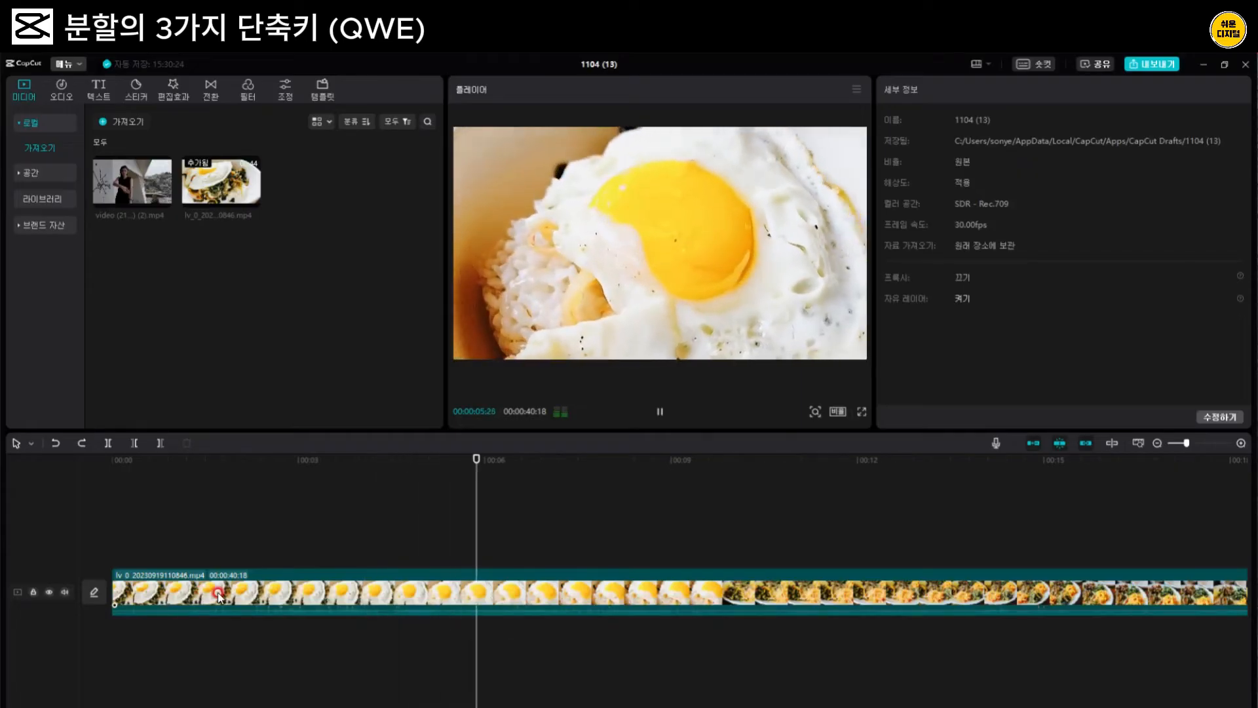
{"action": "key", "text": "space"}
{"action": "key", "text": "ctrl+b"}
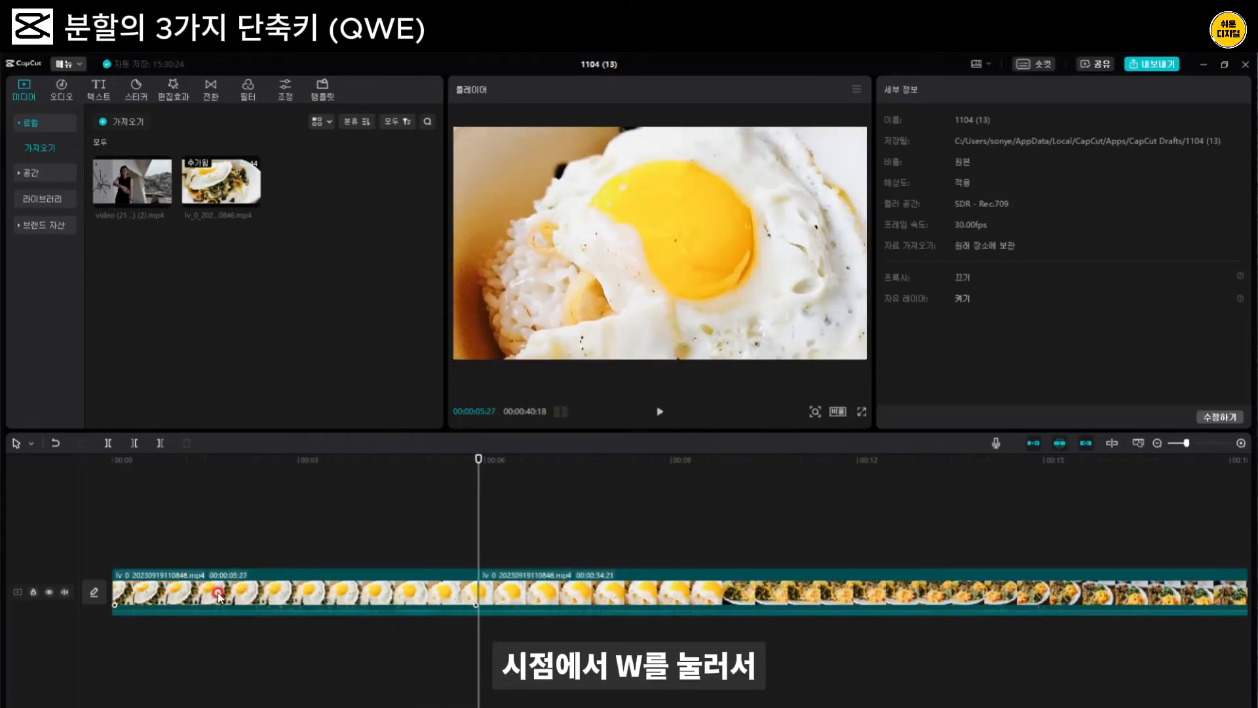
Play on to 00:00:07:07 and remove the second segment's part before the playhead with Delete Left (왼쪽 삭제)
{"action": "key", "text": "space"}
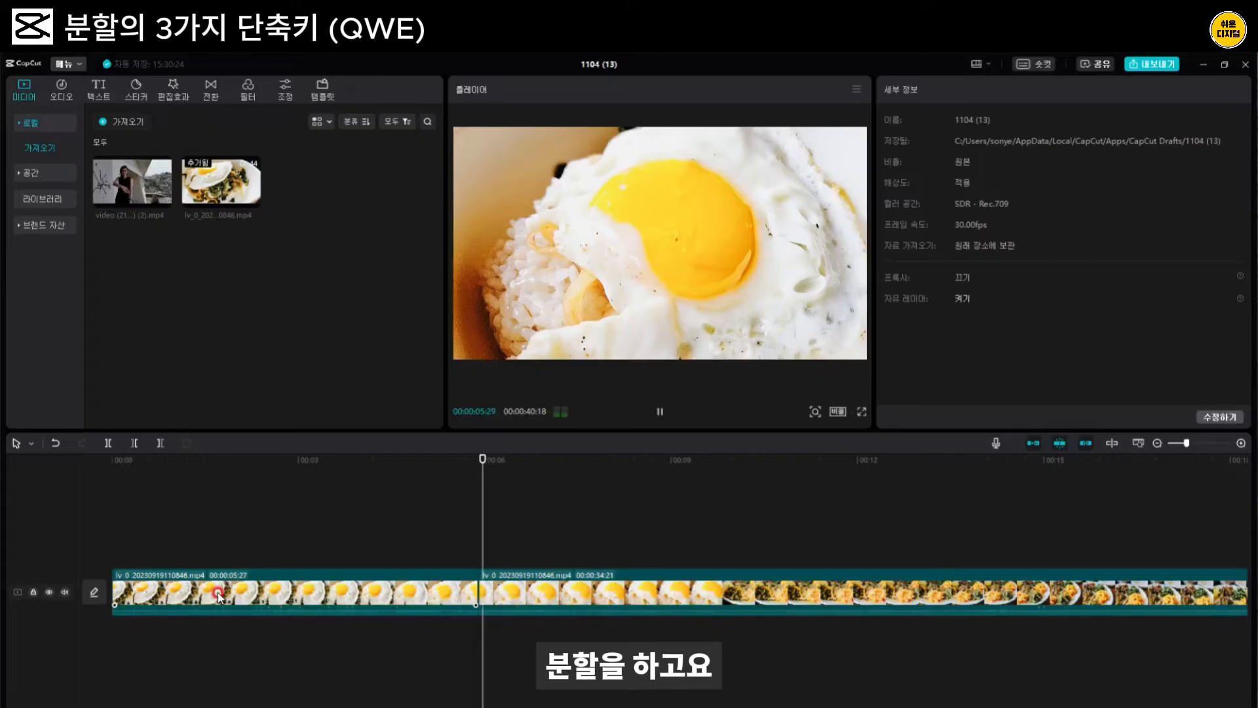
{"action": "key", "text": "space"}
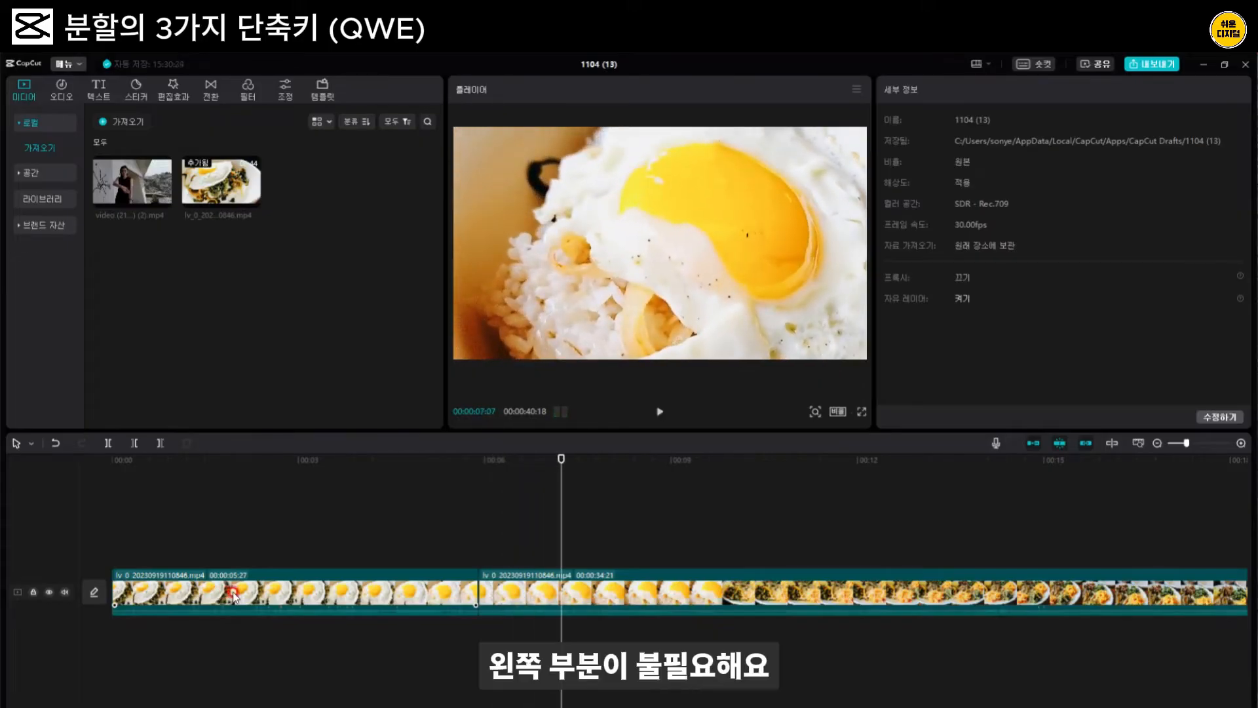
{"action": "key", "text": "q"}
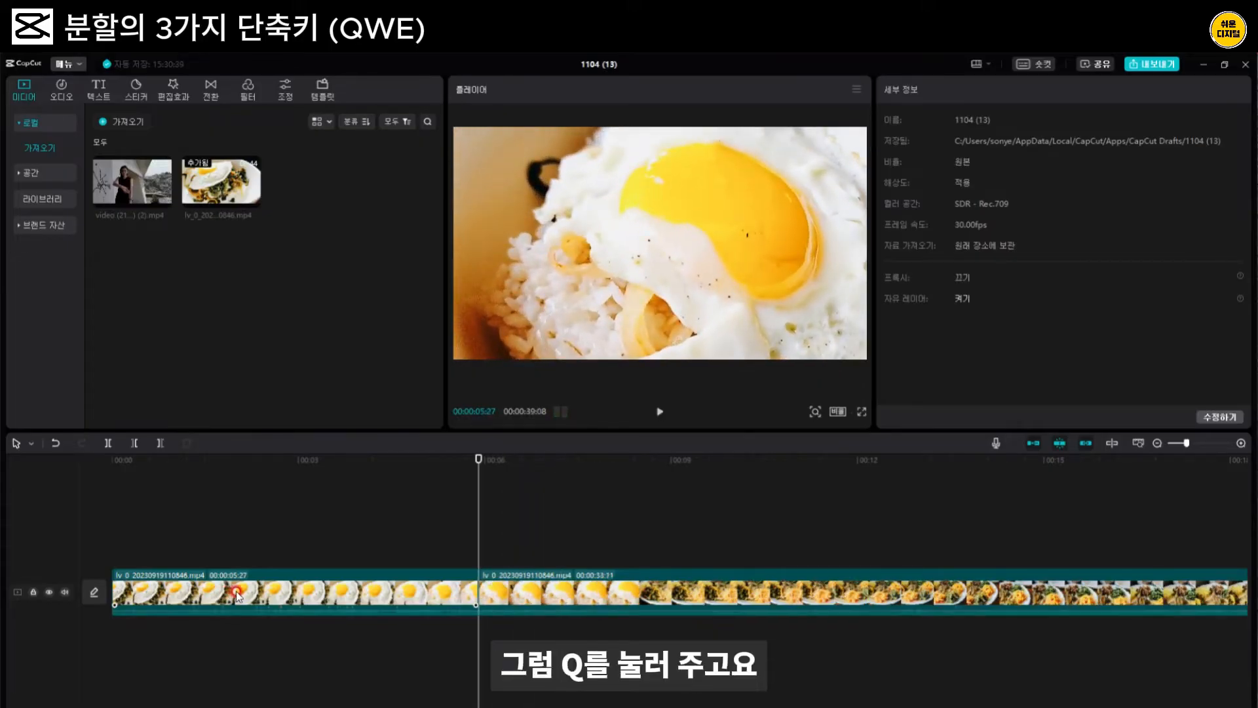
Play the second segment to about 00:00:08:15 and remove everything after the playhead with Delete Right (오른쪽 삭제)
{"action": "key", "text": "space"}
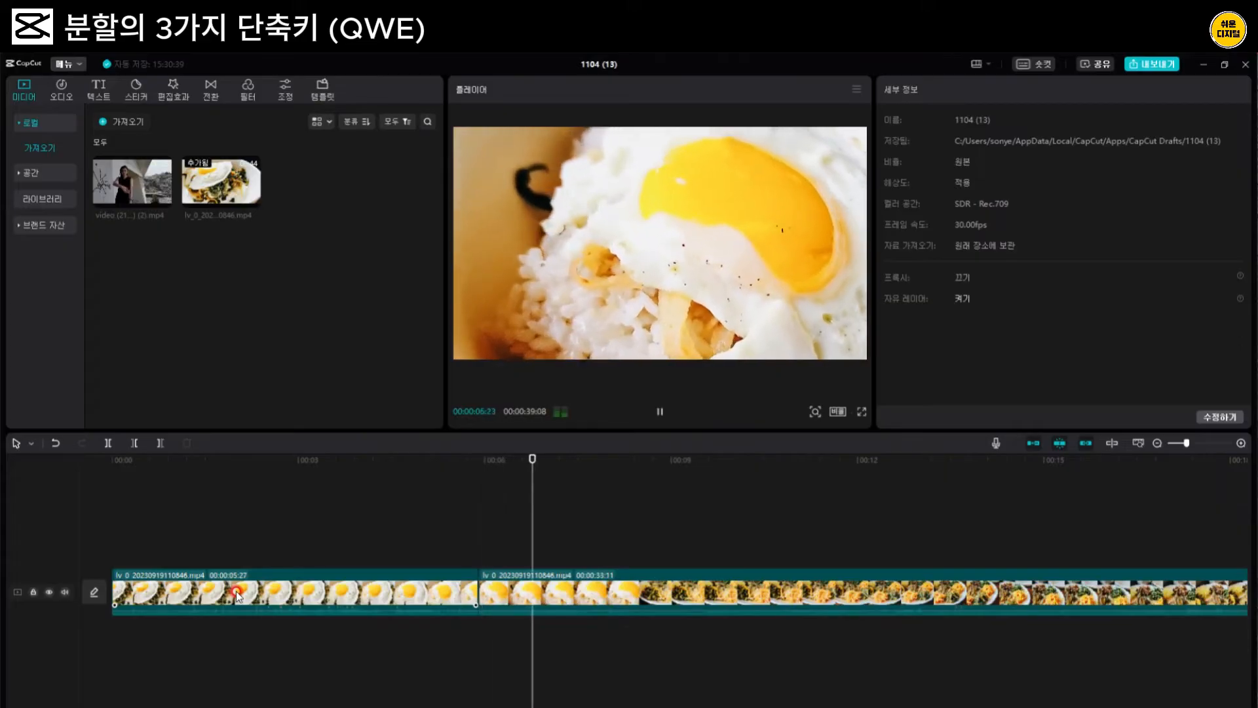
{"action": "key", "text": "space"}
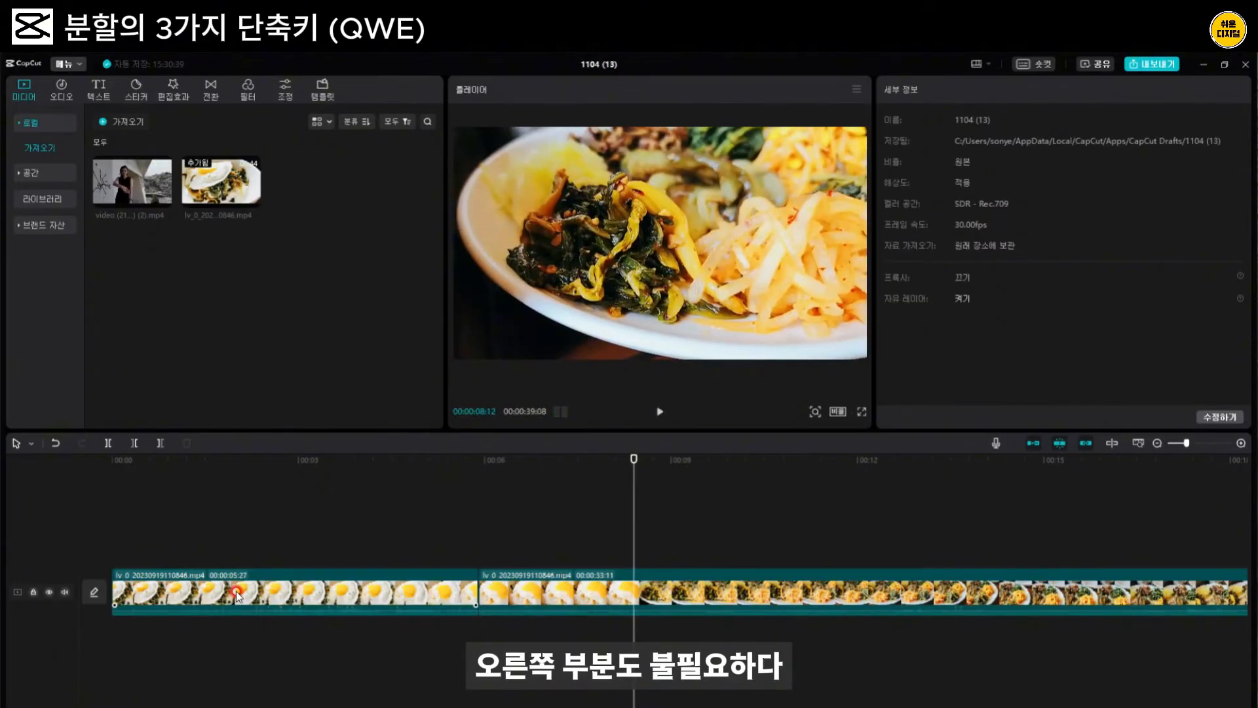
{"action": "key", "text": "e"}
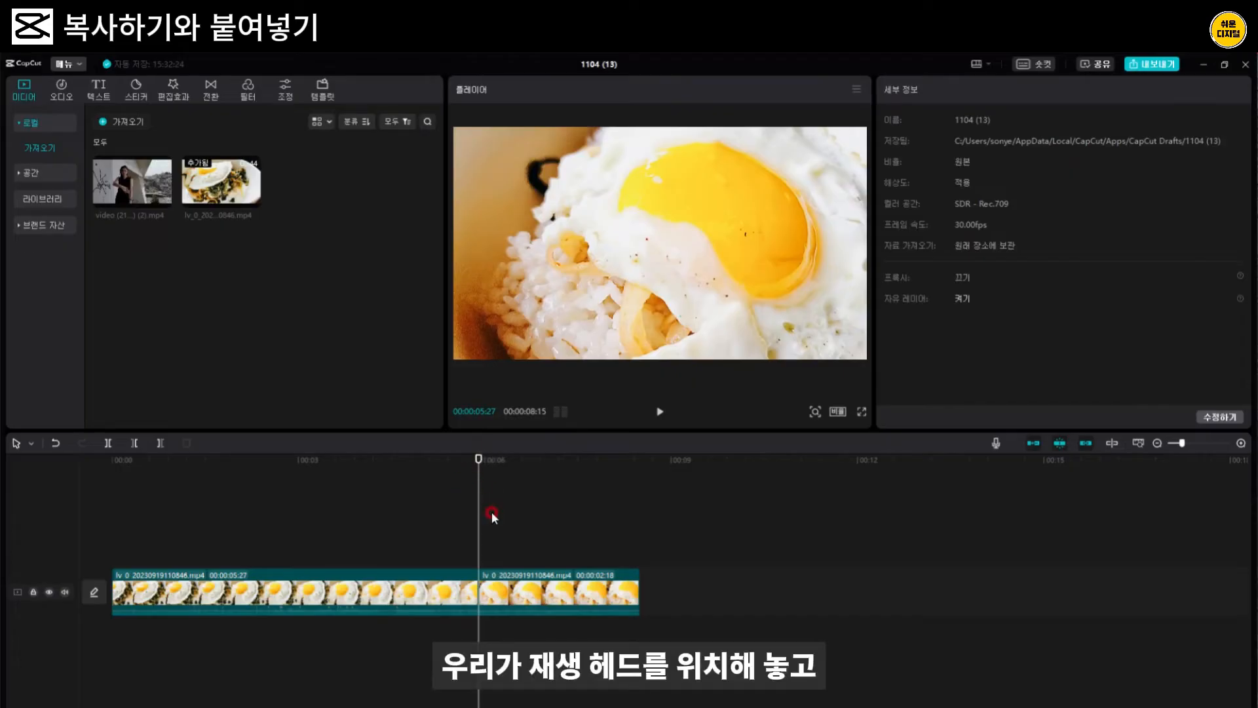
Copy the second egg segment and paste it onto the track above at 00:00:05:27 and again at 00:00:08:15
{"action": "left_click", "coordinate": [536, 592]}
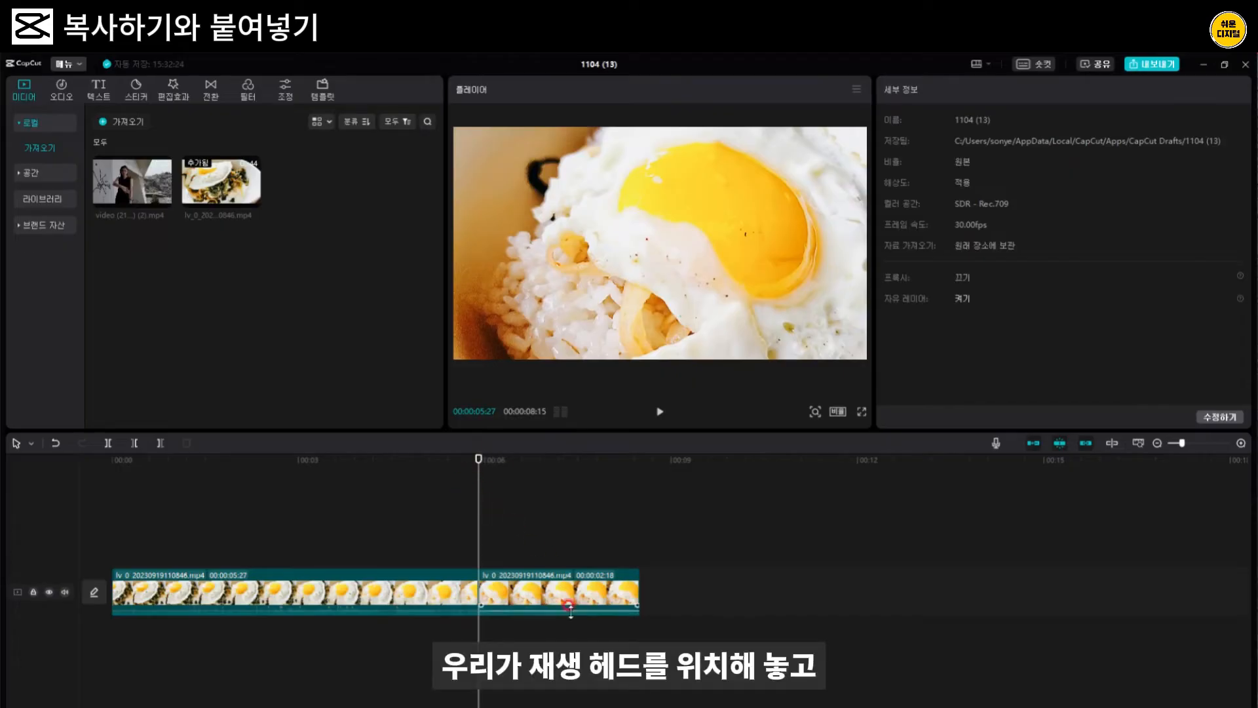
{"action": "left_click", "coordinate": [540, 577]}
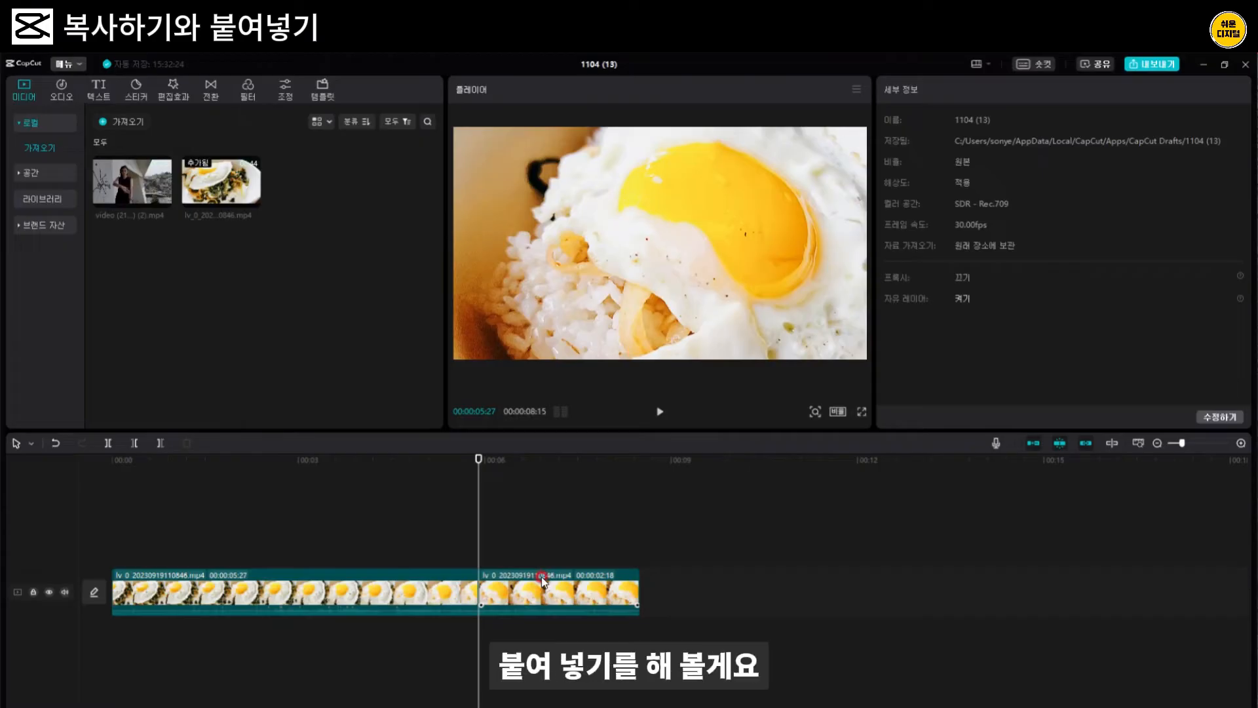
{"action": "left_click", "coordinate": [541, 581]}
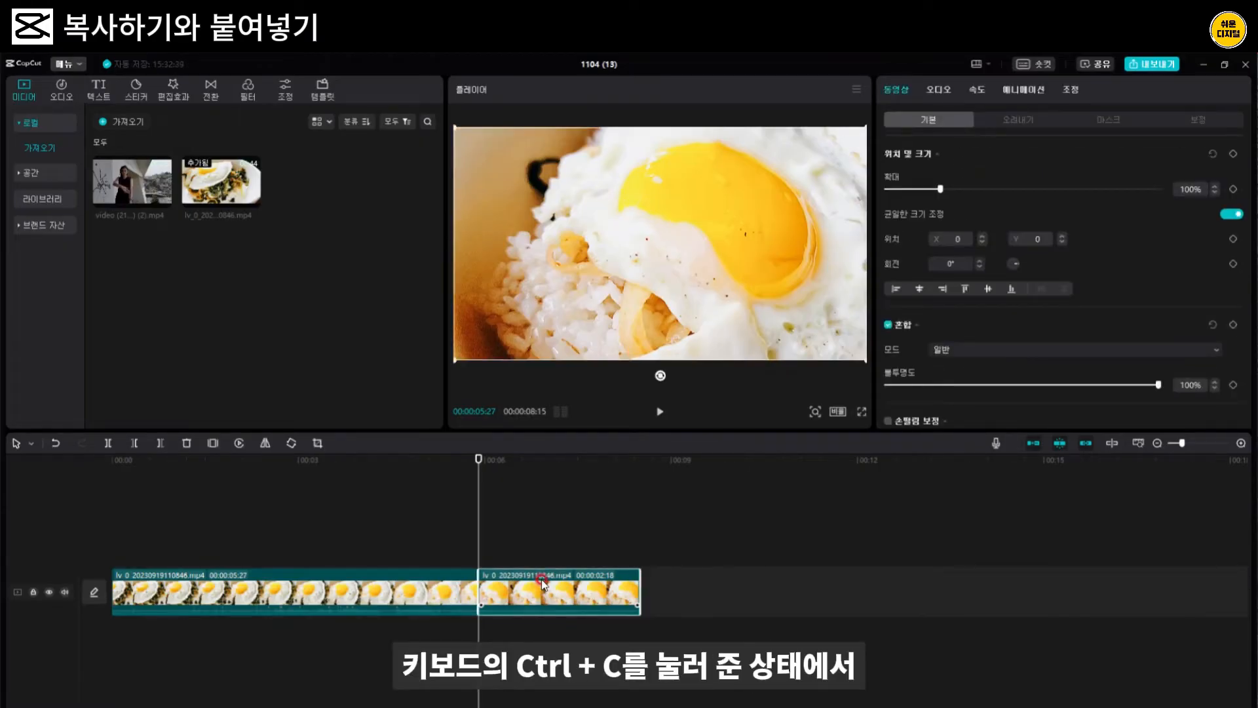
{"action": "left_click", "coordinate": [515, 529]}
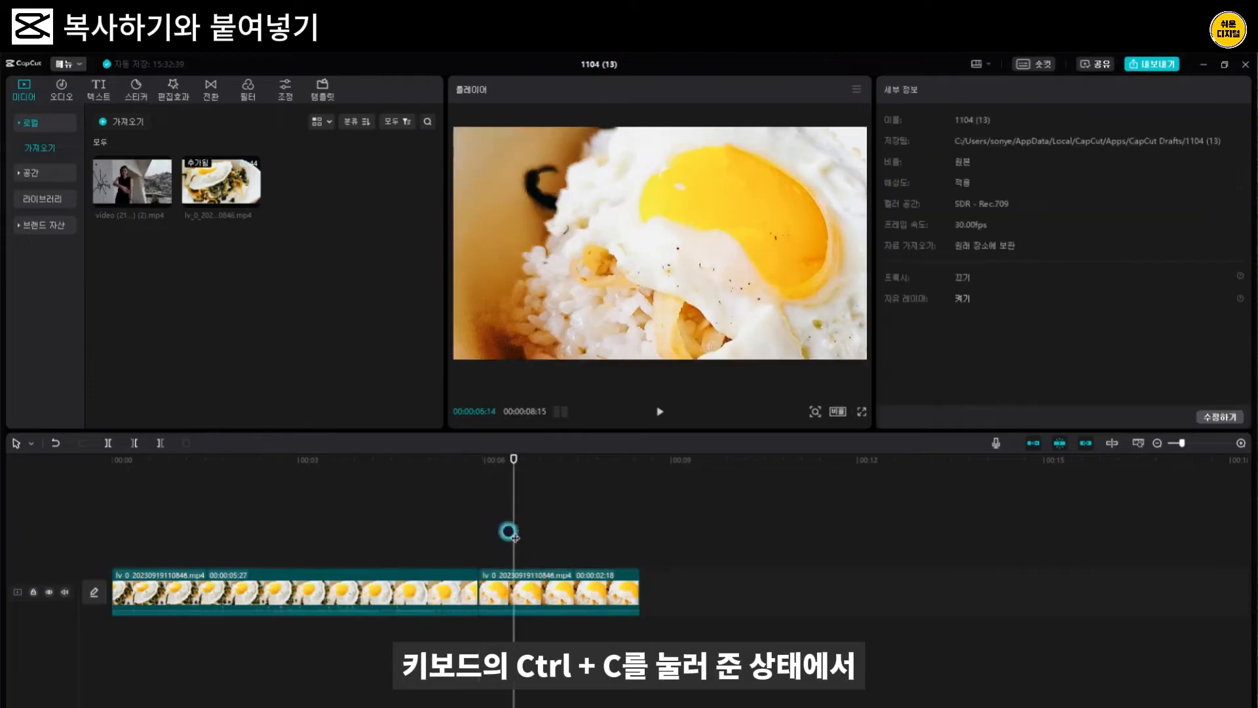
{"action": "left_click_drag", "start_coordinate": [514, 448], "coordinate": [479, 454]}
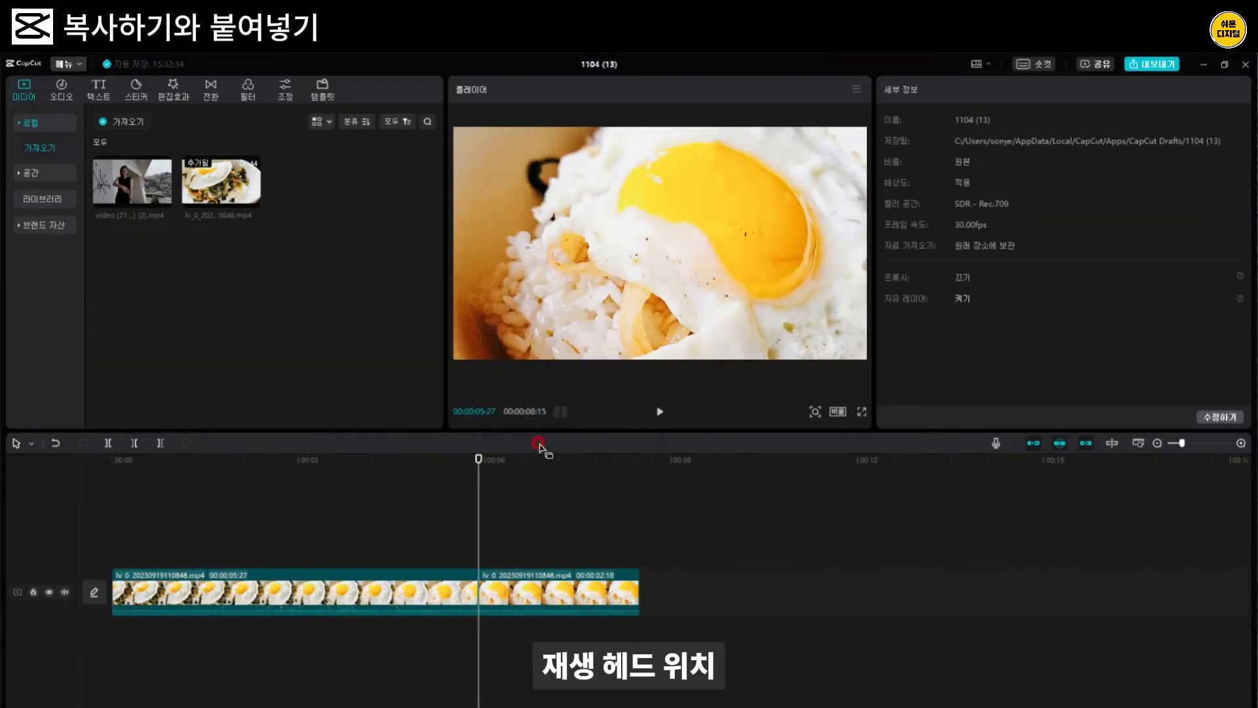
{"action": "key", "text": "ctrl+v"}
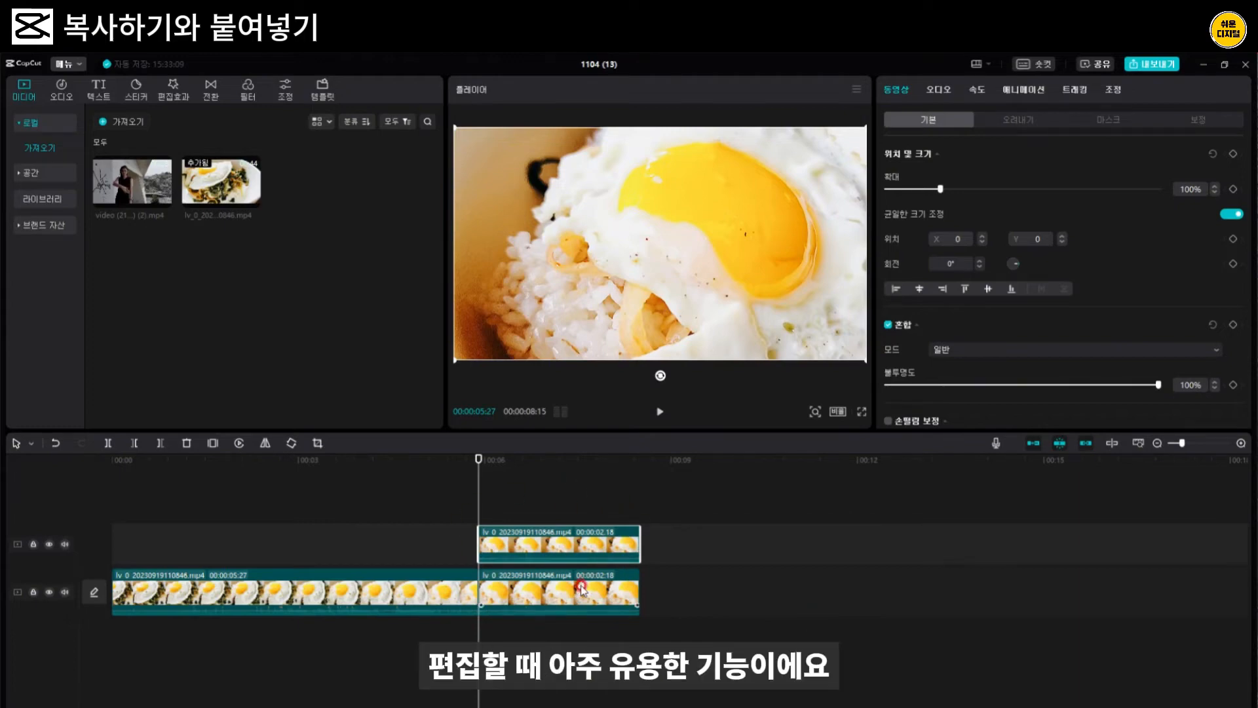
{"action": "key", "text": "ctrl+v"}
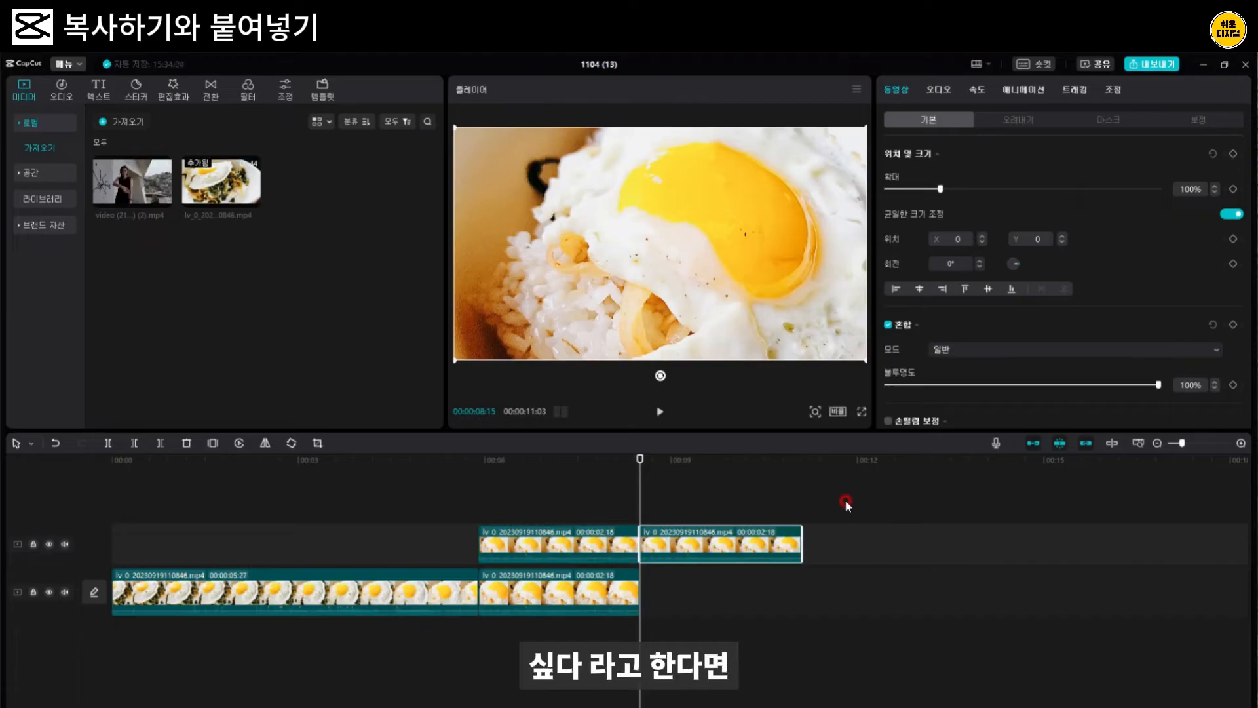
Review the player (플레이어) and basic (기본) shortcut lists, including the key for exporting a still frame (스틸 프레임 내보내기), and close the settings
{"action": "left_click", "coordinate": [1046, 65]}
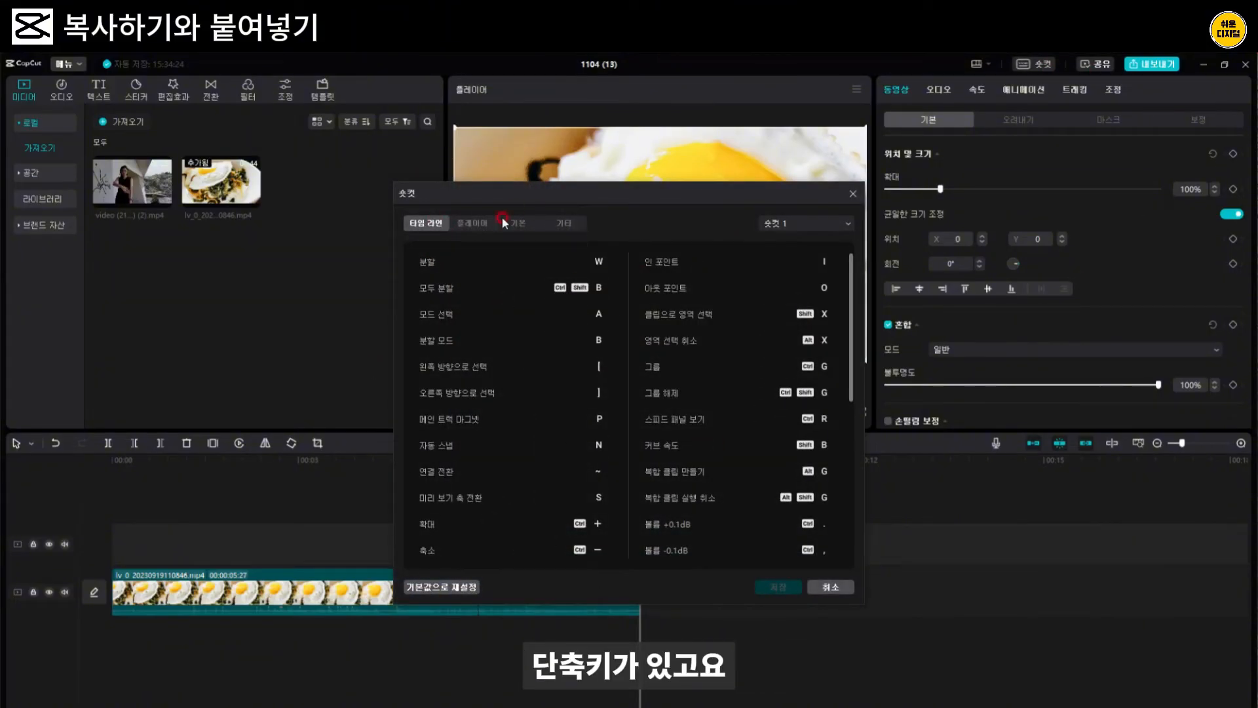
{"action": "left_click", "coordinate": [473, 223]}
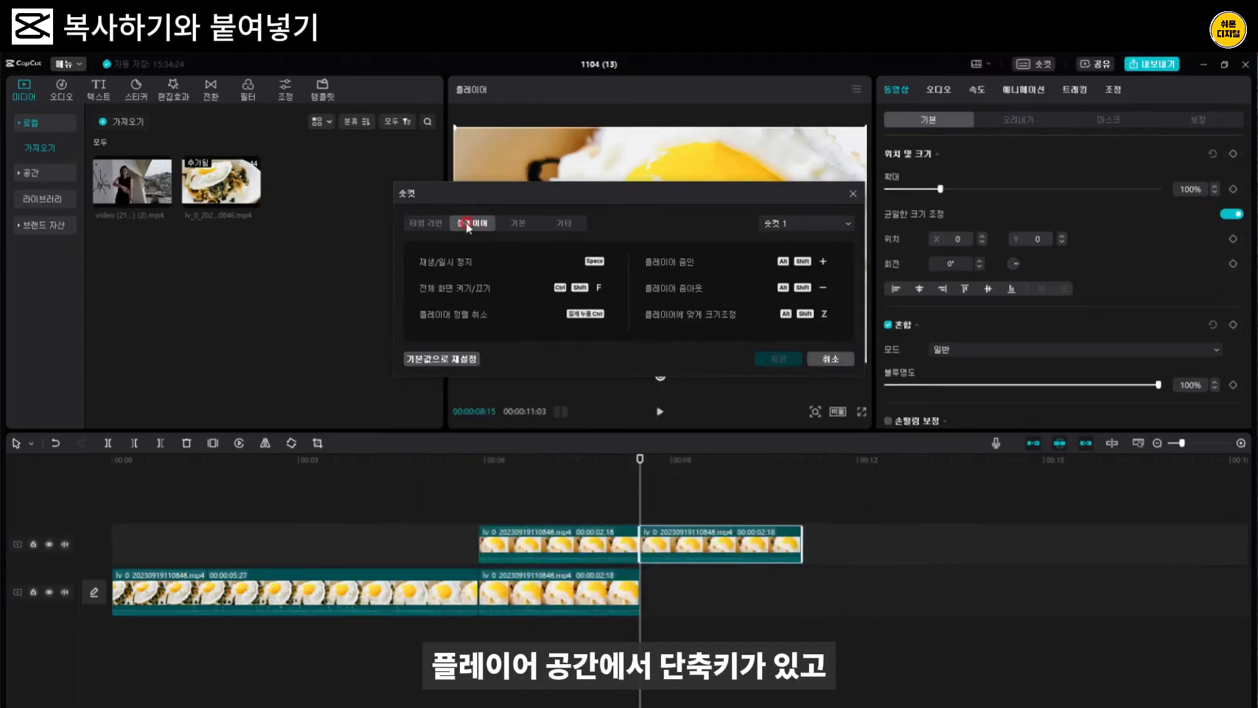
{"action": "left_click", "coordinate": [517, 217]}
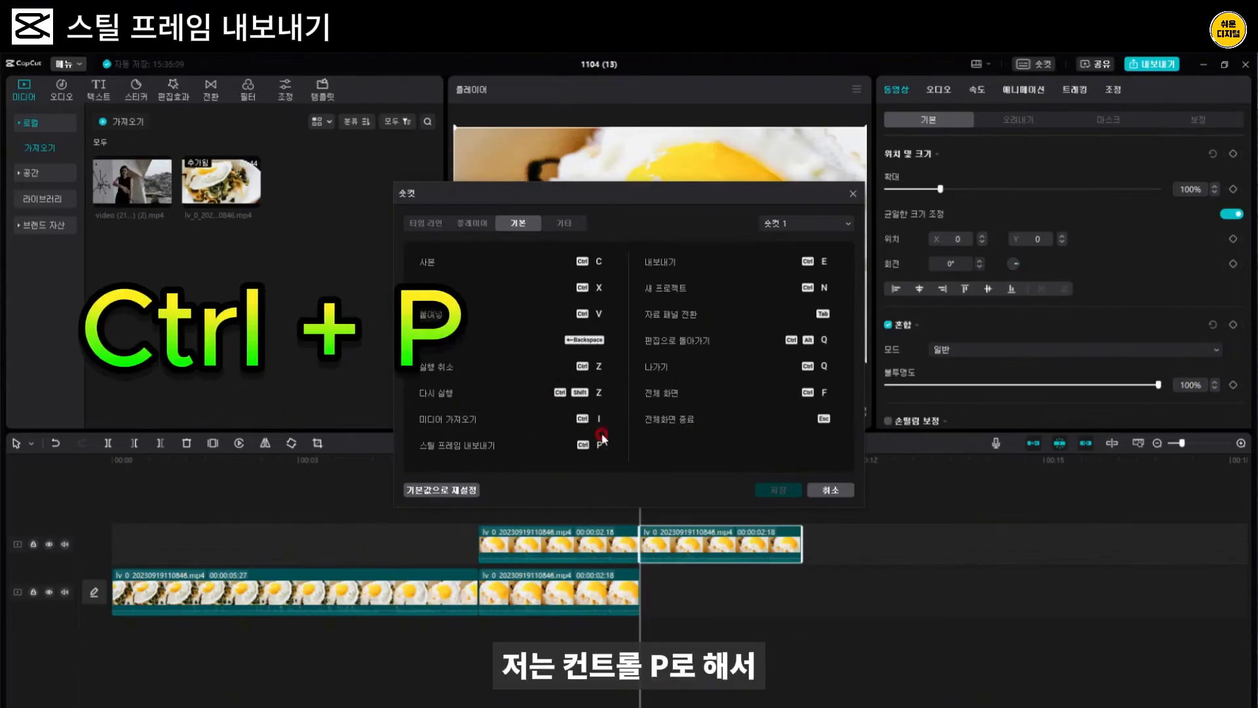
{"action": "left_click", "coordinate": [849, 490]}
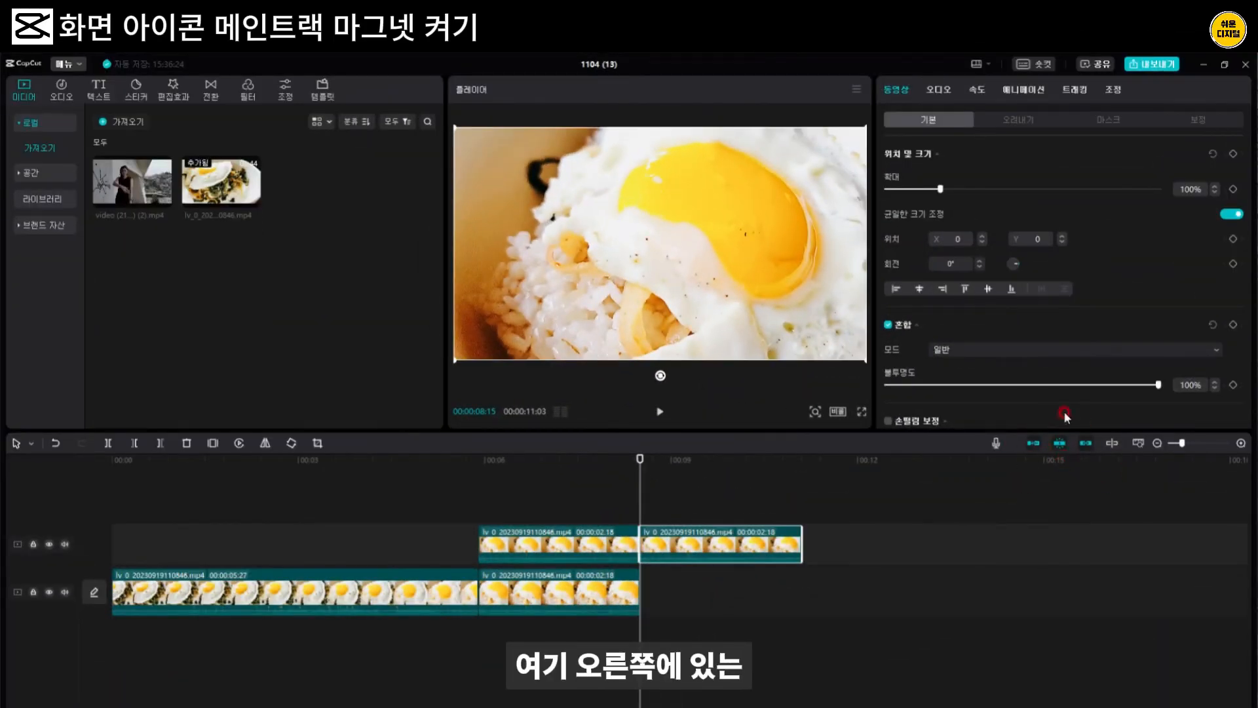
Select all clips on both tracks and delete them to empty the timeline
{"action": "left_click", "coordinate": [1036, 444]}
{"action": "left_click", "coordinate": [575, 635]}
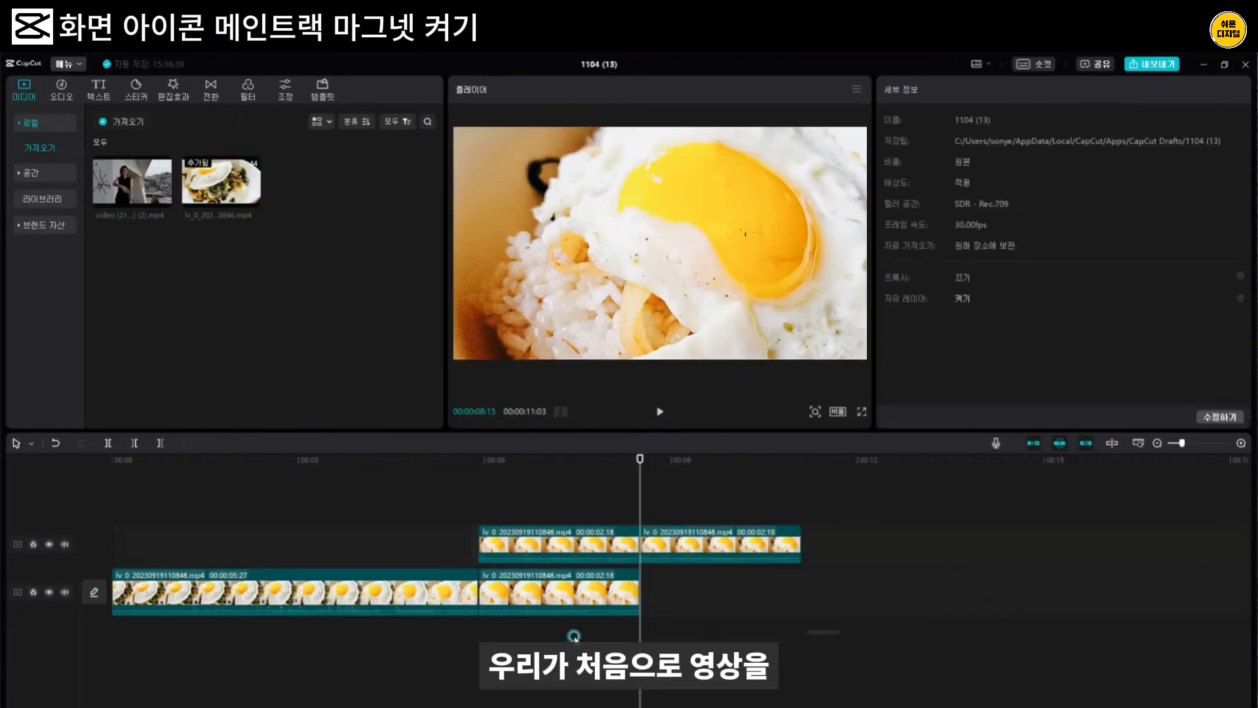
{"action": "key", "text": "ctrl+a"}
{"action": "key", "text": "Delete"}
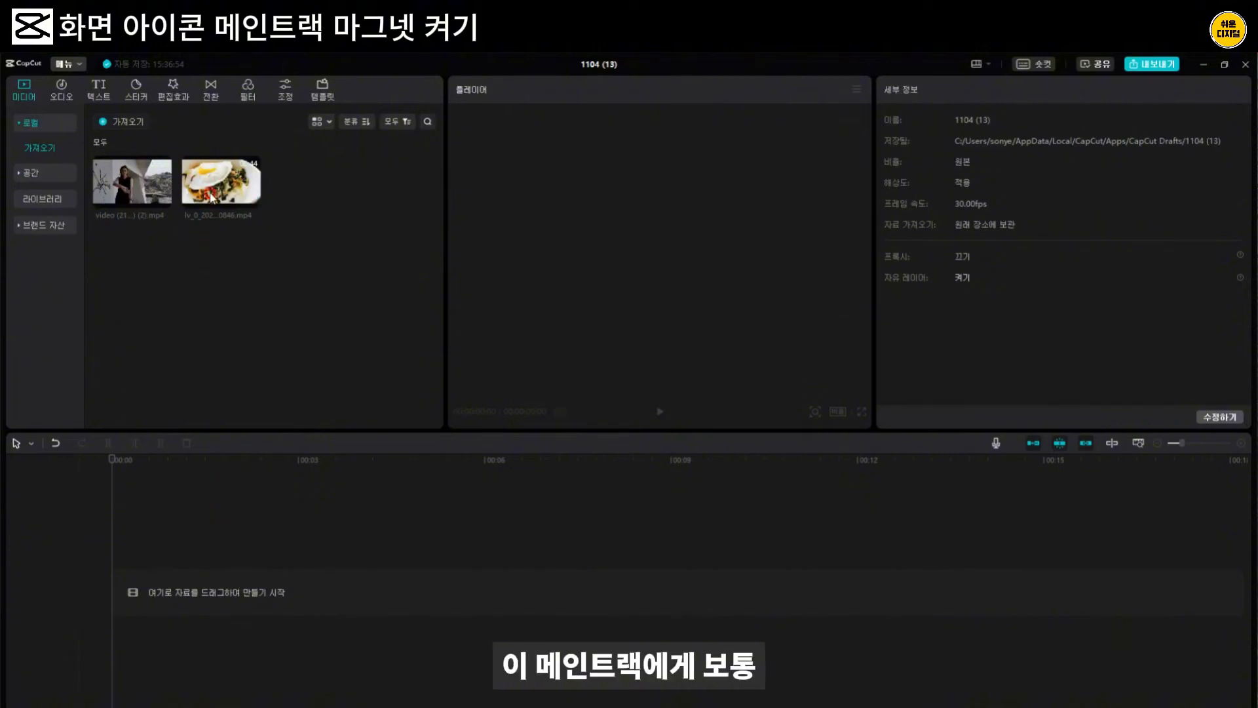
Place the food clip at the start of the main track and the woman video directly behind it
{"action": "left_click_drag", "start_coordinate": [216, 190], "coordinate": [116, 587]}
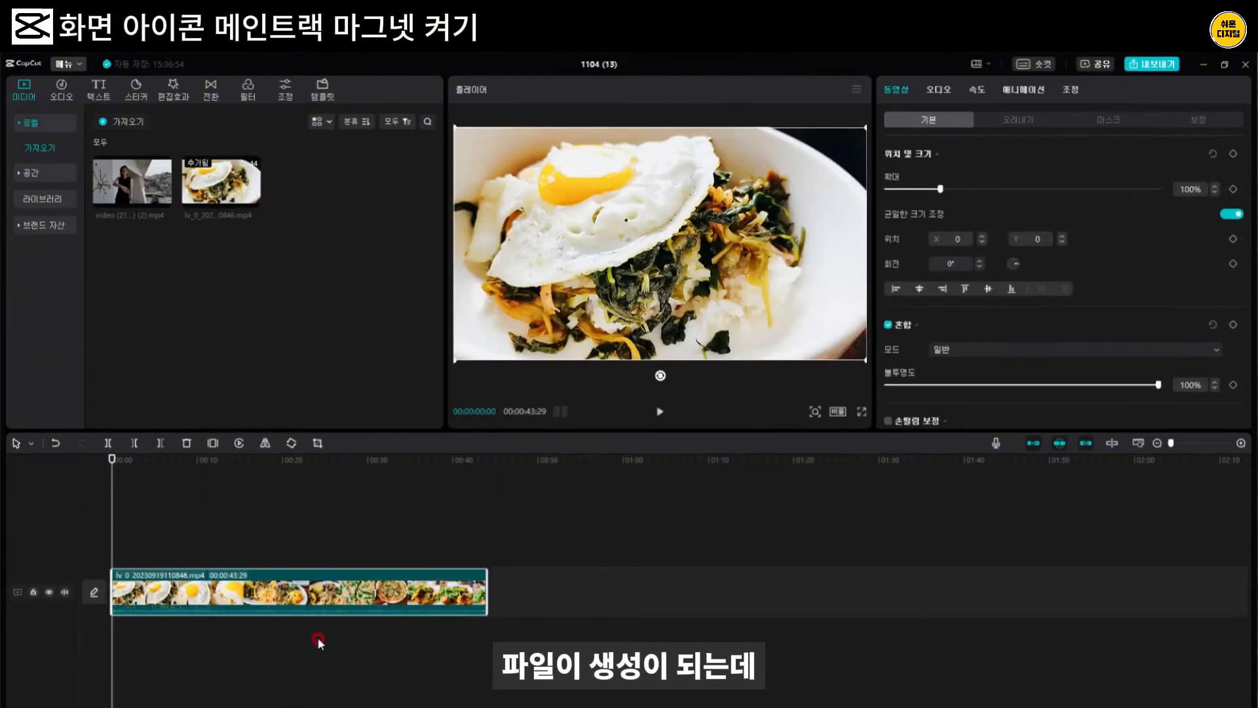
{"action": "mouse_move", "coordinate": [139, 182]}
{"action": "left_click_drag", "start_coordinate": [139, 183], "coordinate": [493, 585]}
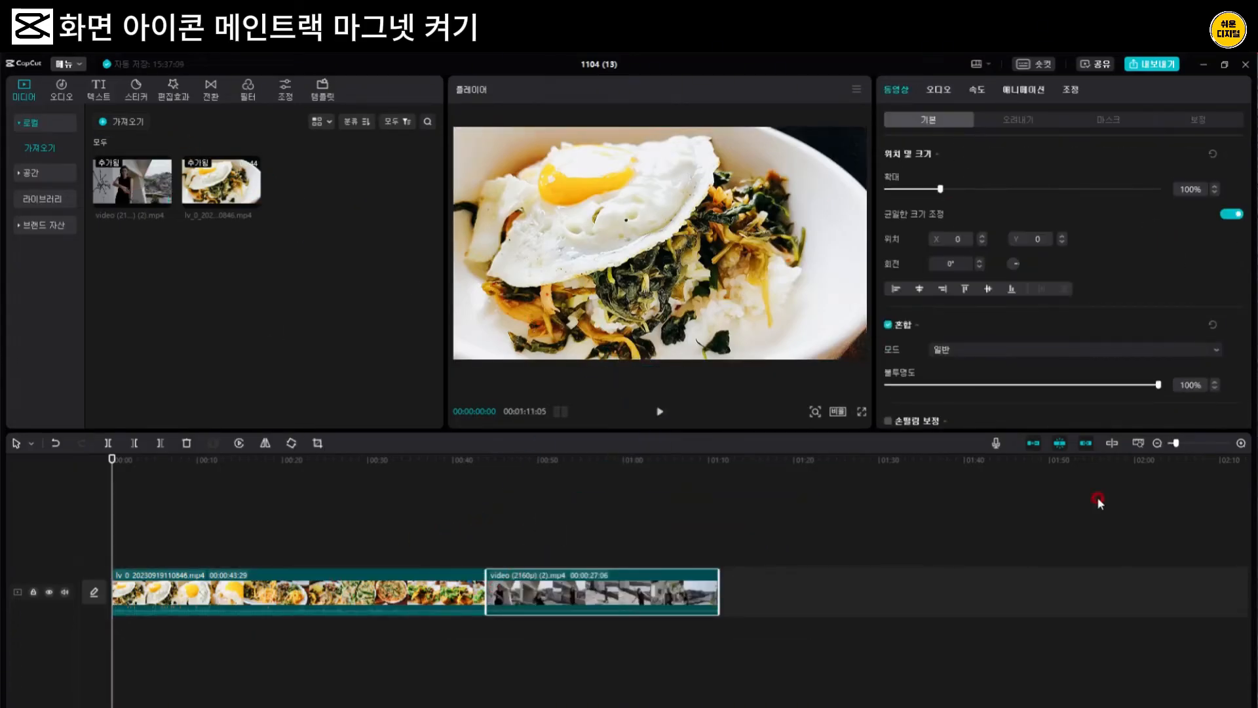
Turn off the main track magnet and move the woman clip to about 00:01:04, leaving a gap after the food clip
{"action": "left_click", "coordinate": [1033, 444]}
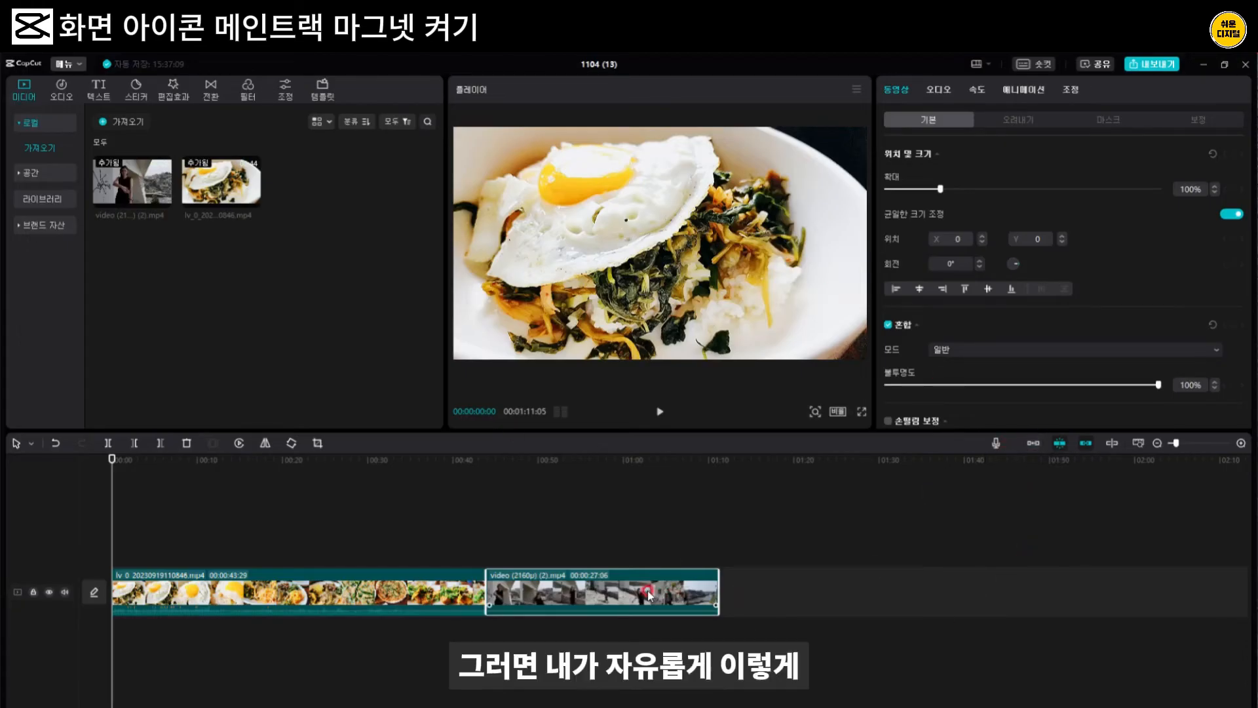
{"action": "left_click_drag", "start_coordinate": [656, 595], "coordinate": [902, 594]}
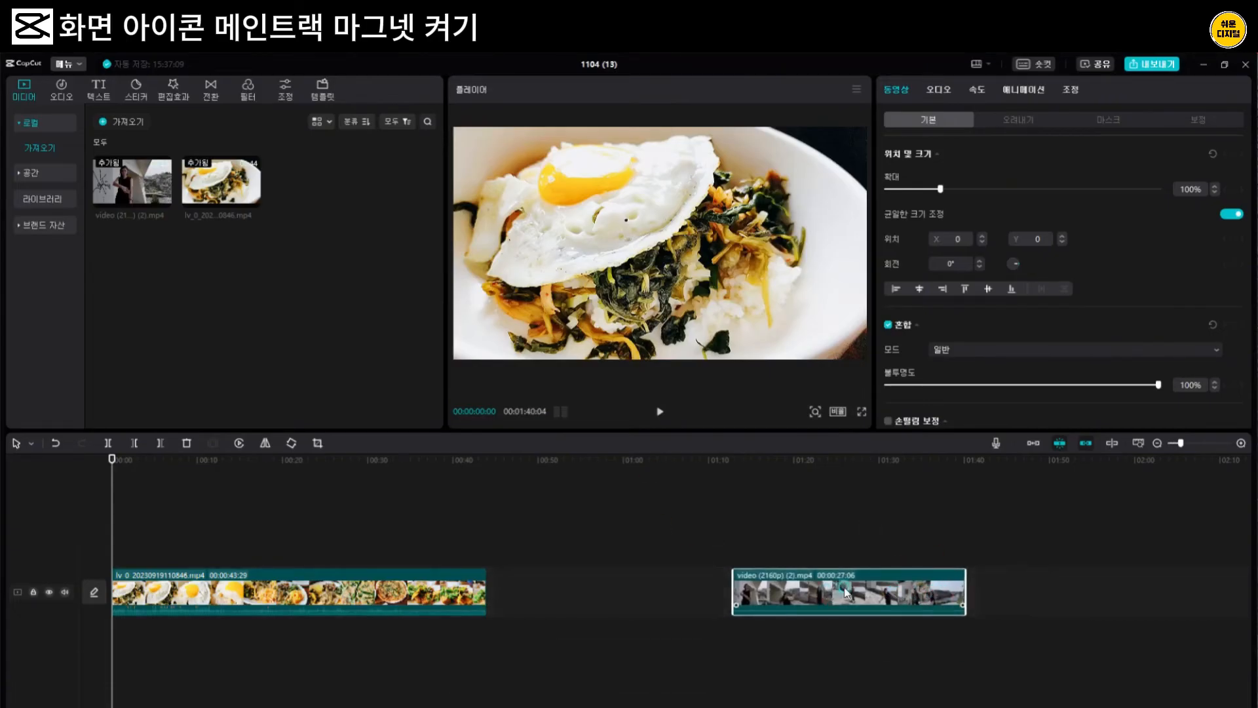
{"action": "left_click_drag", "start_coordinate": [845, 593], "coordinate": [721, 586]}
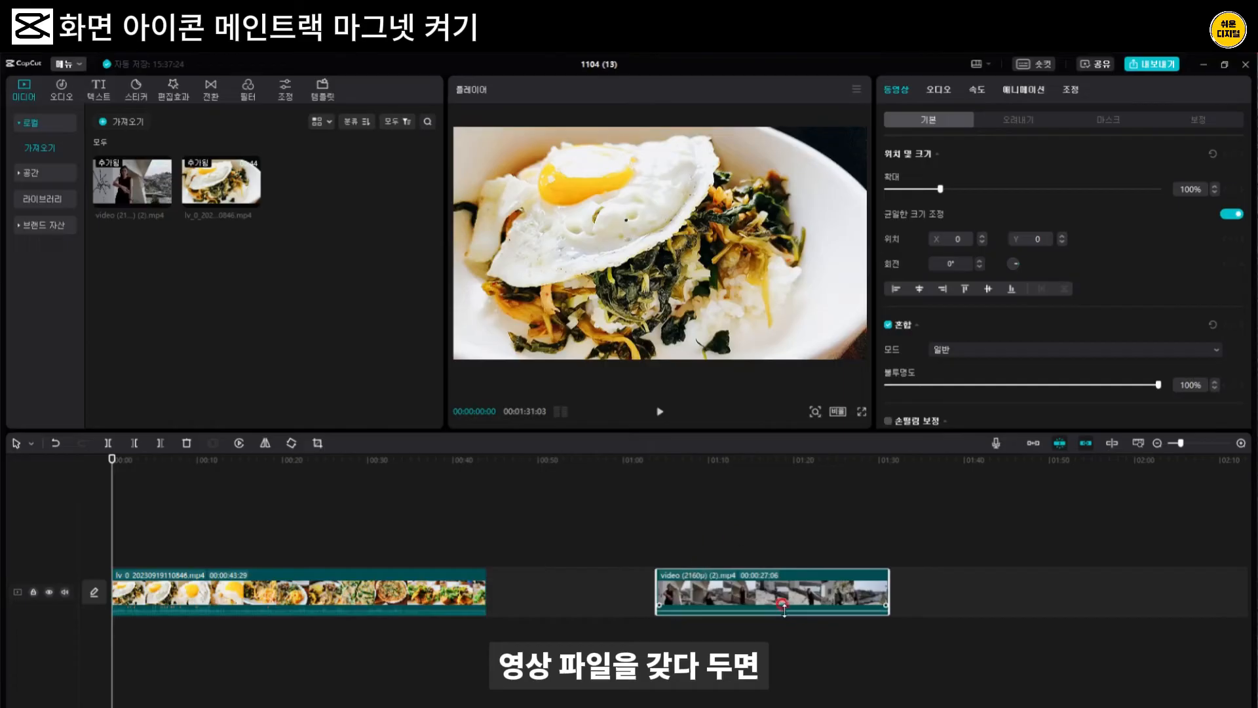
Preview the gap between the clips, playing from about 00:00:37:15, and check the start of the woman clip at 00:01:06:00
{"action": "left_click", "coordinate": [784, 586]}
{"action": "left_click", "coordinate": [433, 577]}
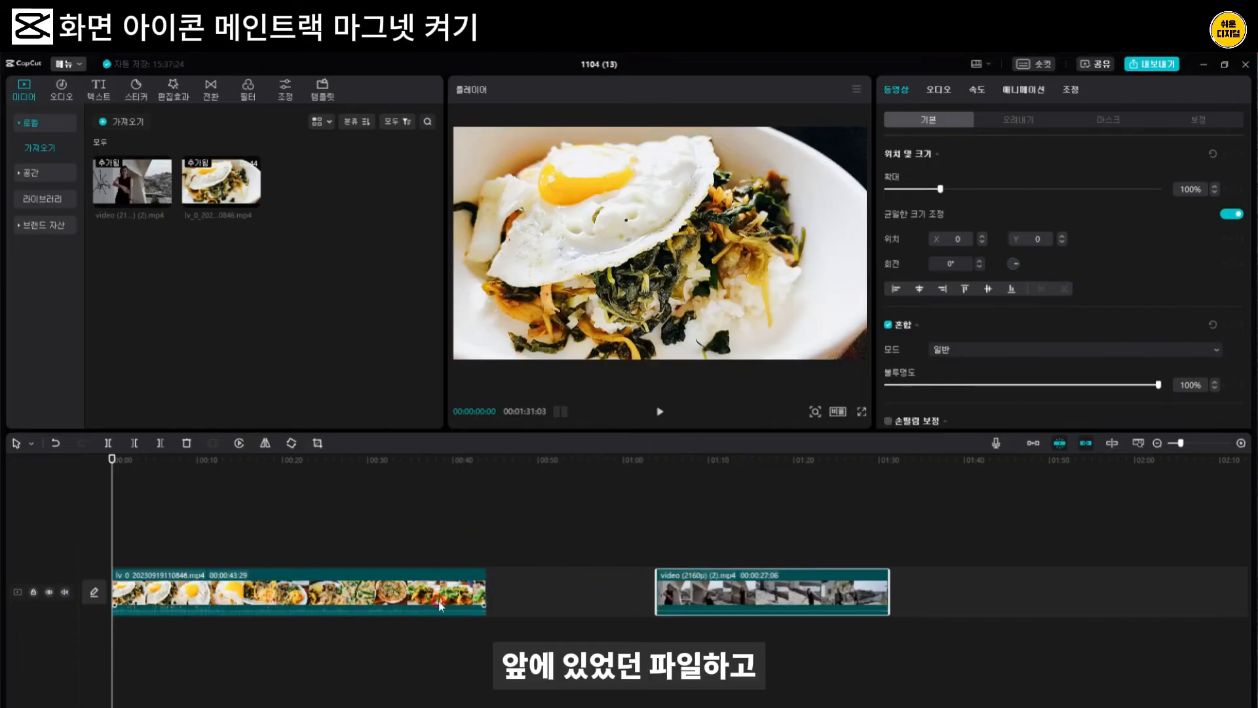
{"action": "left_click", "coordinate": [584, 600]}
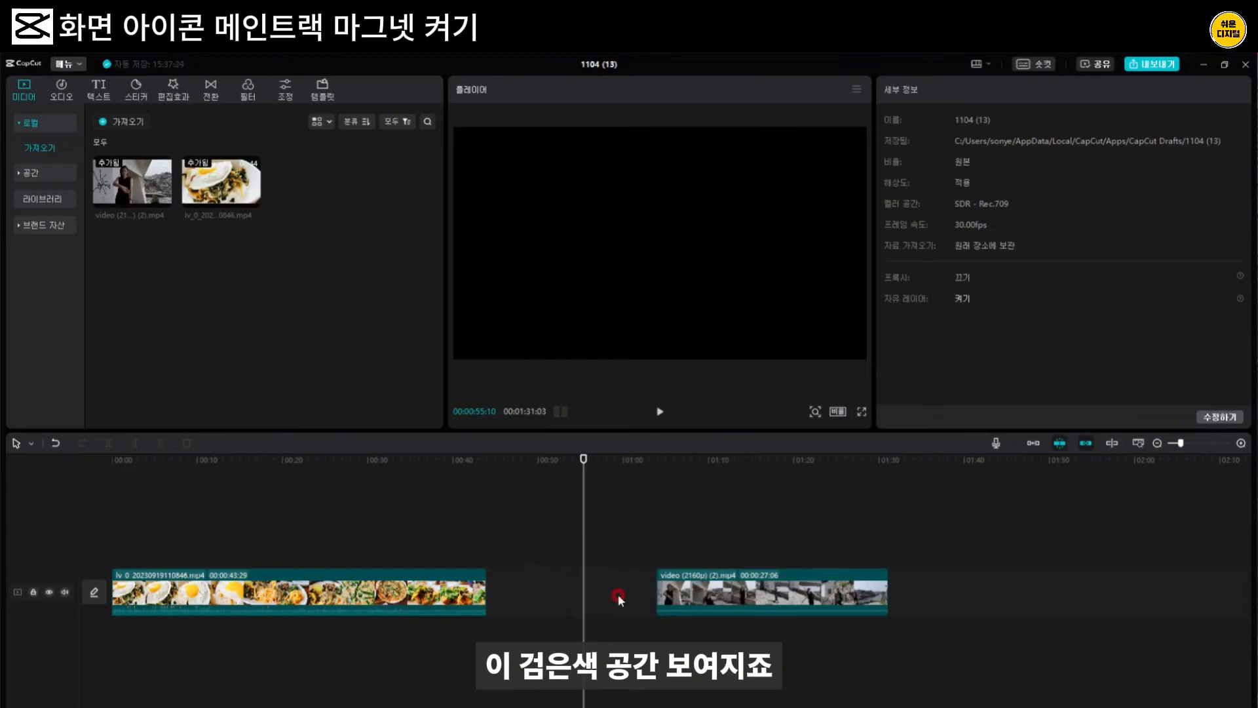
{"action": "left_click", "coordinate": [429, 460]}
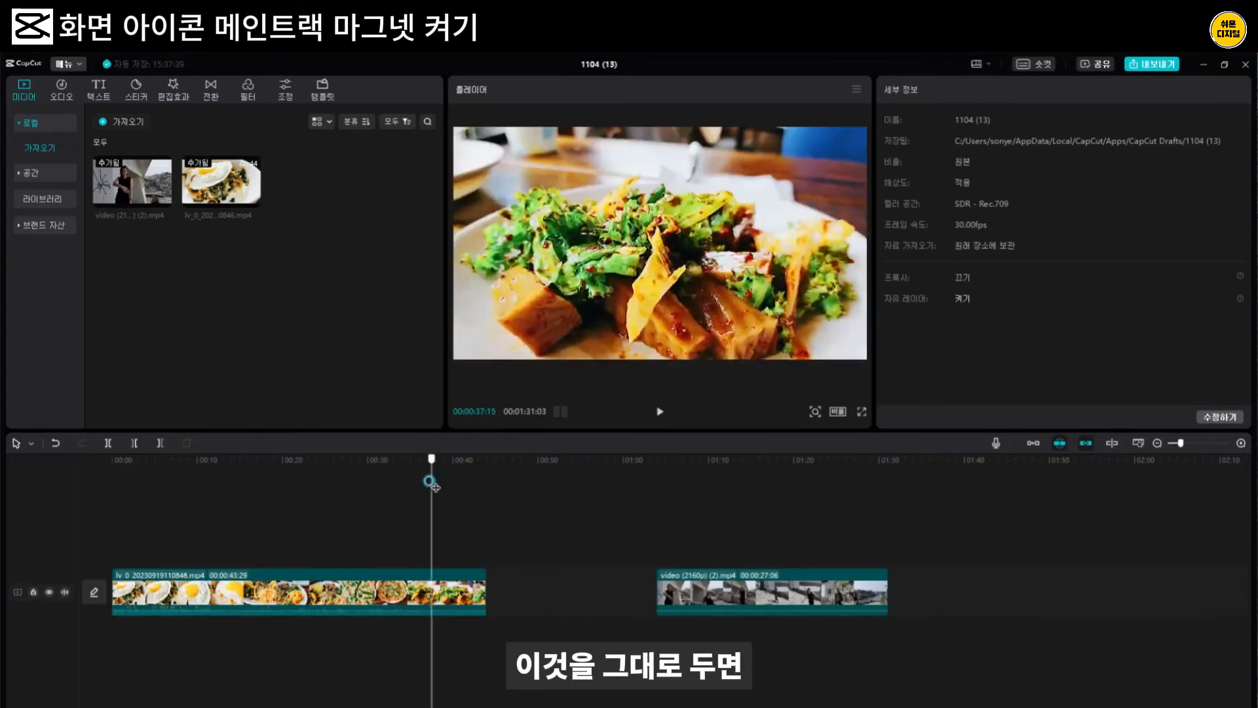
{"action": "key", "text": "space"}
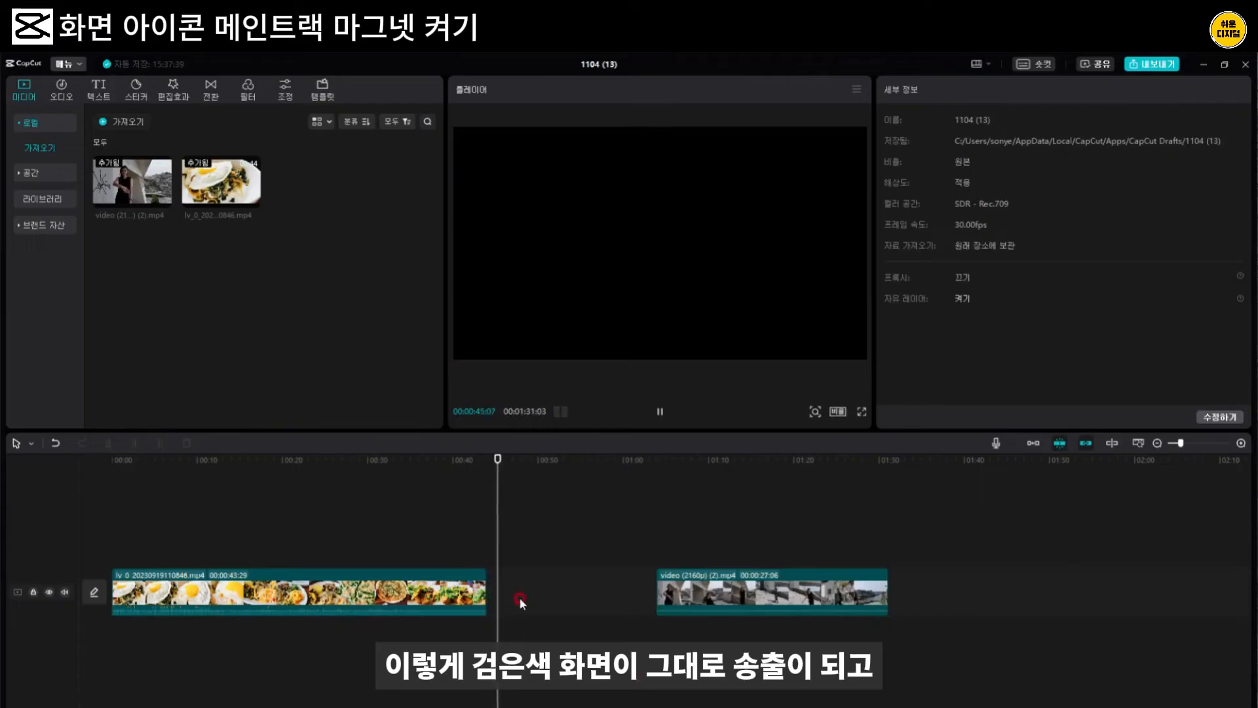
{"action": "left_click", "coordinate": [658, 466]}
{"action": "left_click", "coordinate": [675, 498]}
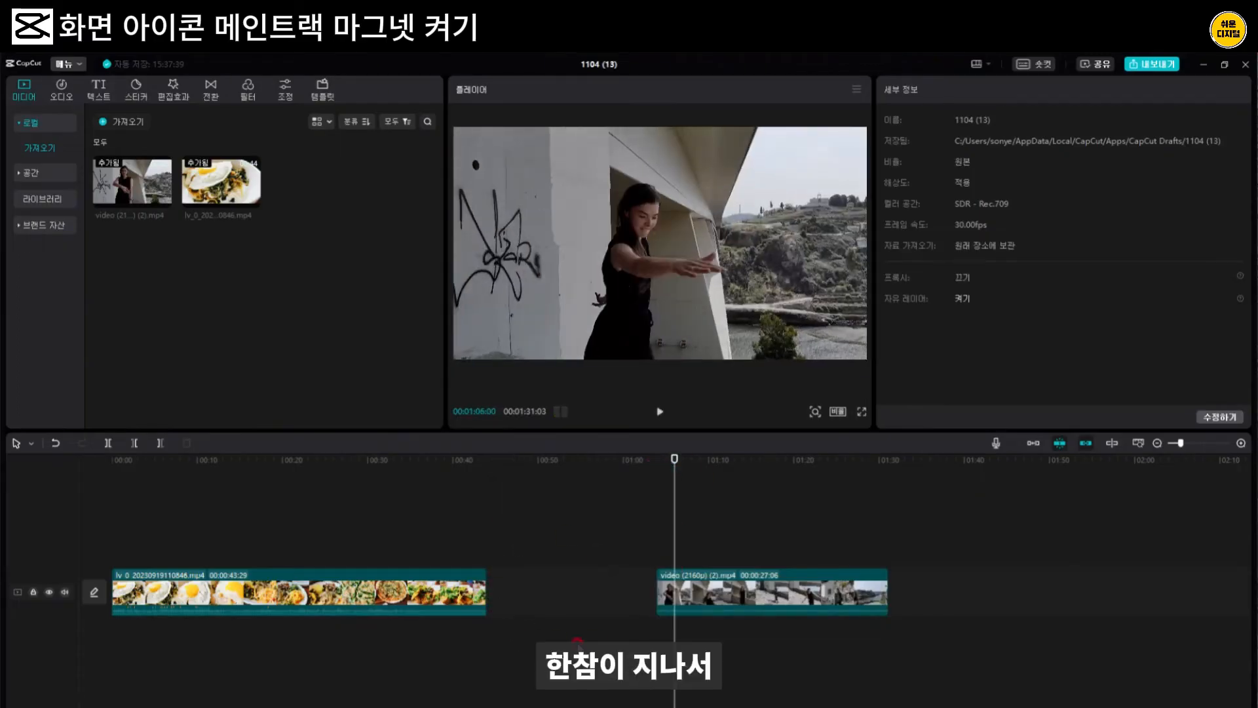
{"action": "left_click", "coordinate": [693, 571]}
{"action": "left_click", "coordinate": [766, 513]}
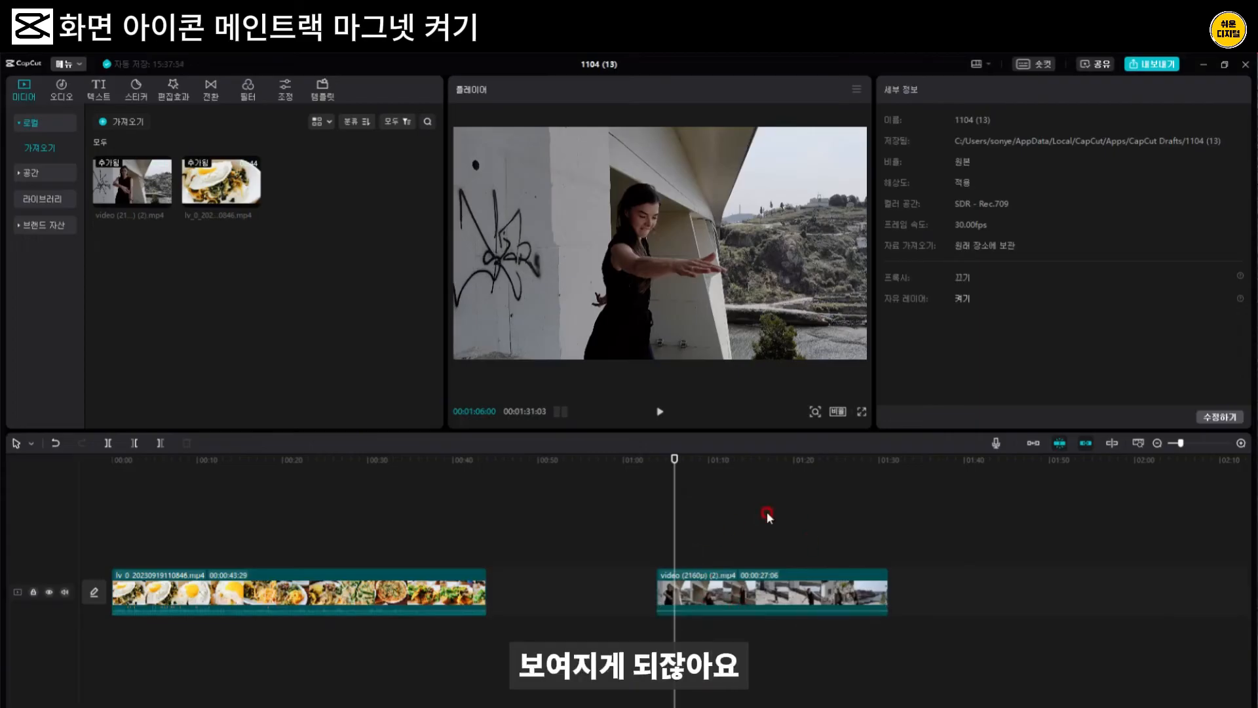
Turn the main track magnet back on to close the gap, and try to move the woman clip away from the food clip
{"action": "left_click", "coordinate": [1034, 444]}
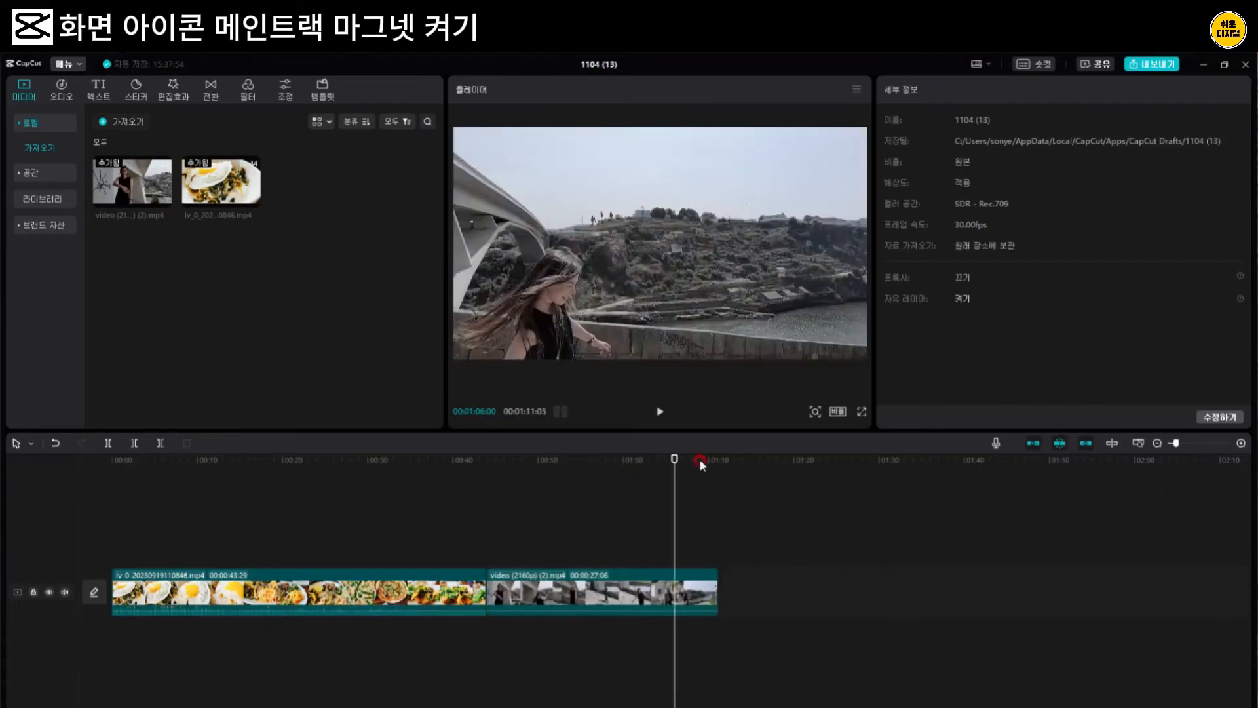
{"action": "left_click_drag", "start_coordinate": [607, 592], "coordinate": [835, 587]}
{"action": "left_click_drag", "start_coordinate": [655, 592], "coordinate": [1091, 611]}
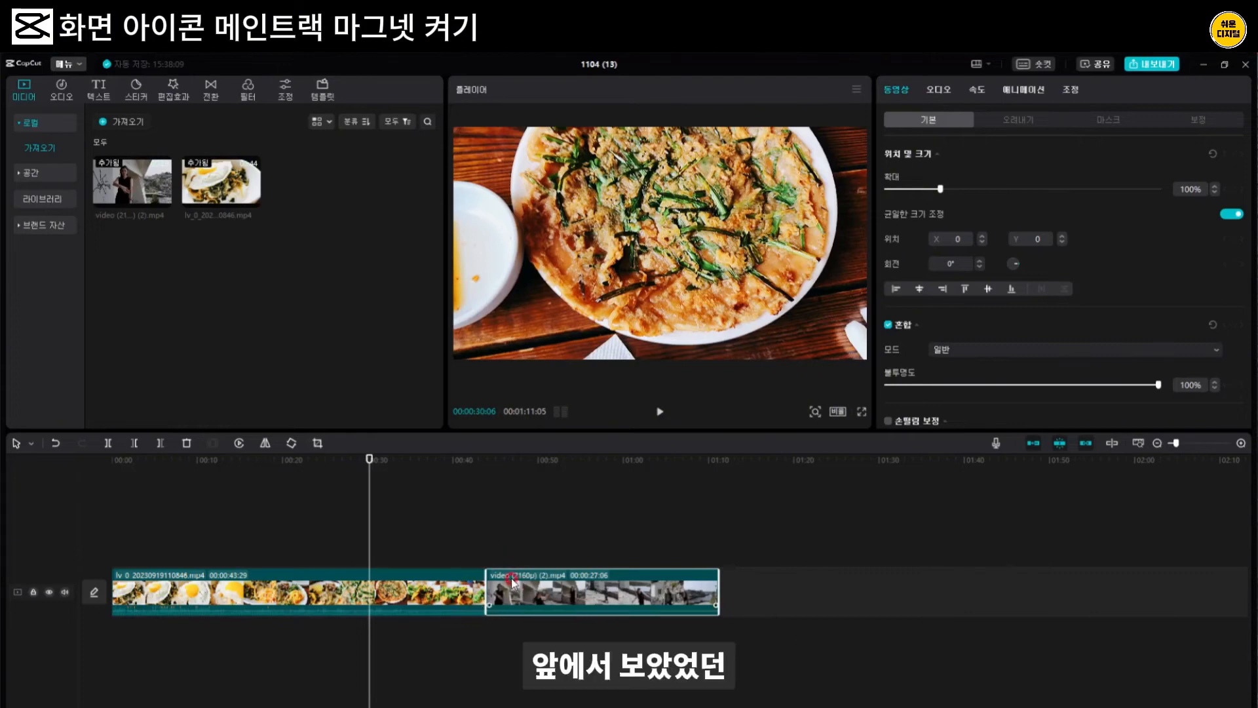
Retry moving the woman clip away from the food clip, and split the food clip at 00:00:30:06 and 00:00:37:19
{"action": "left_click_drag", "start_coordinate": [514, 586], "coordinate": [809, 618]}
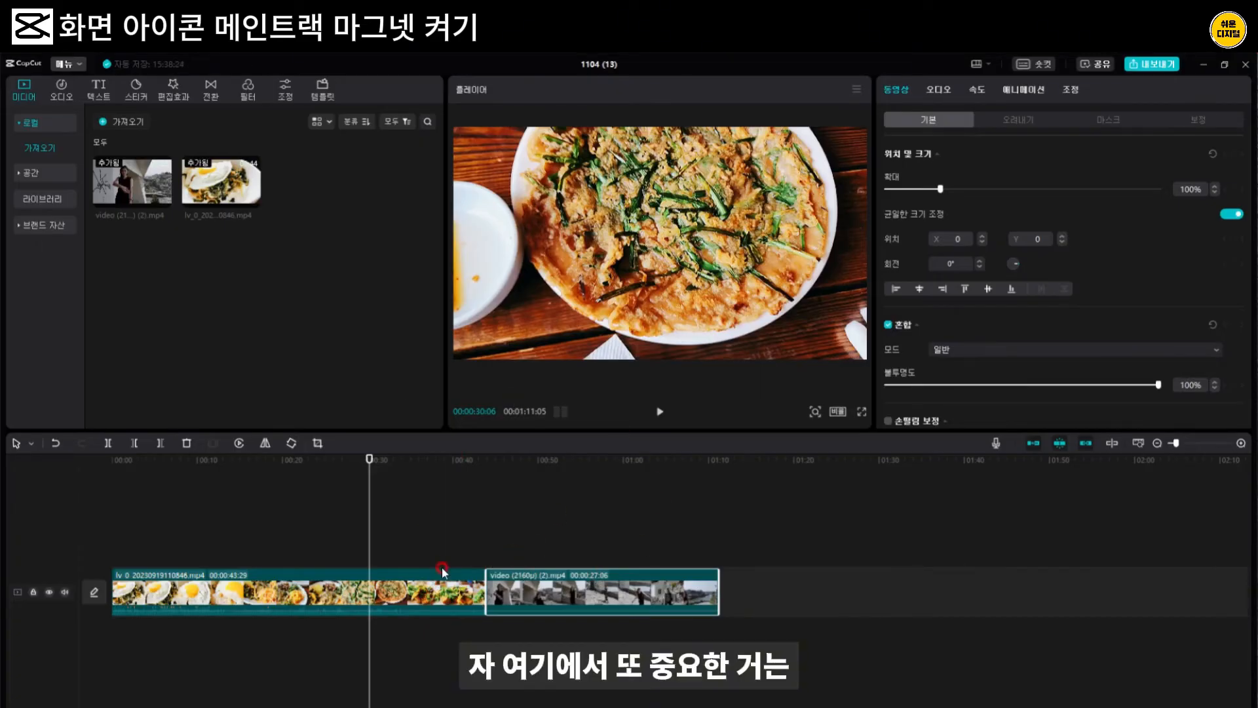
{"action": "left_click", "coordinate": [441, 588]}
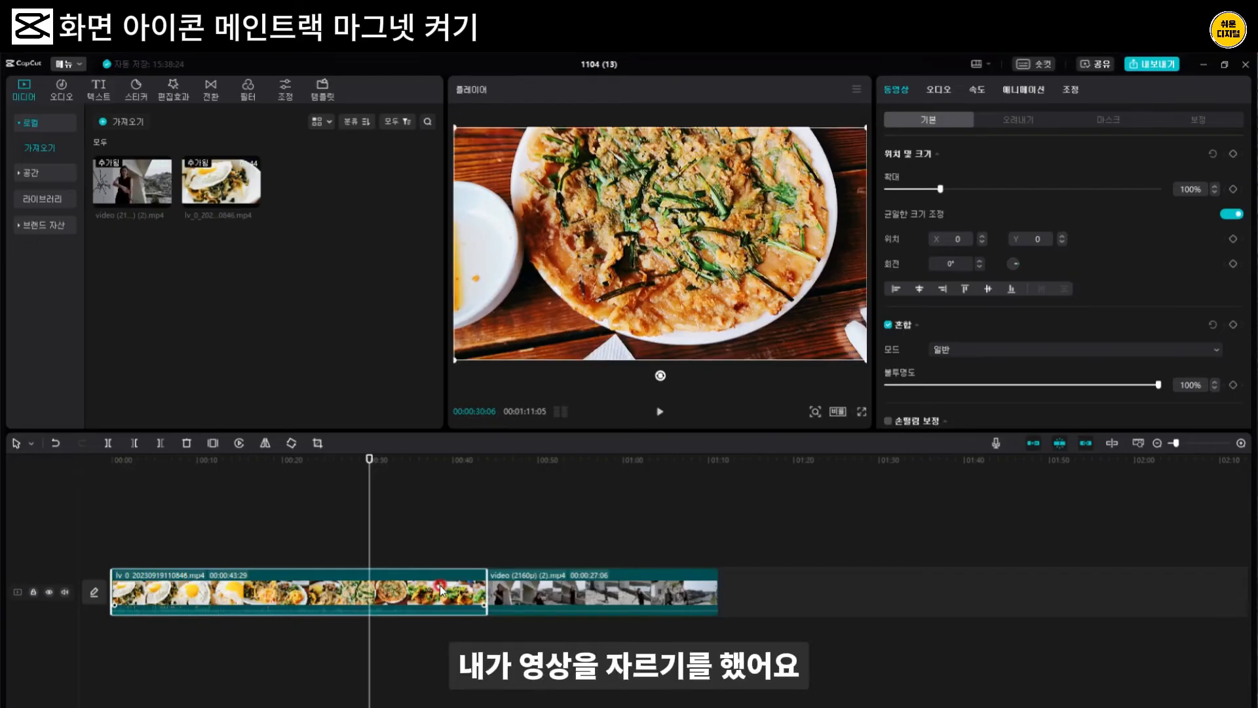
{"action": "key", "text": "ctrl+b"}
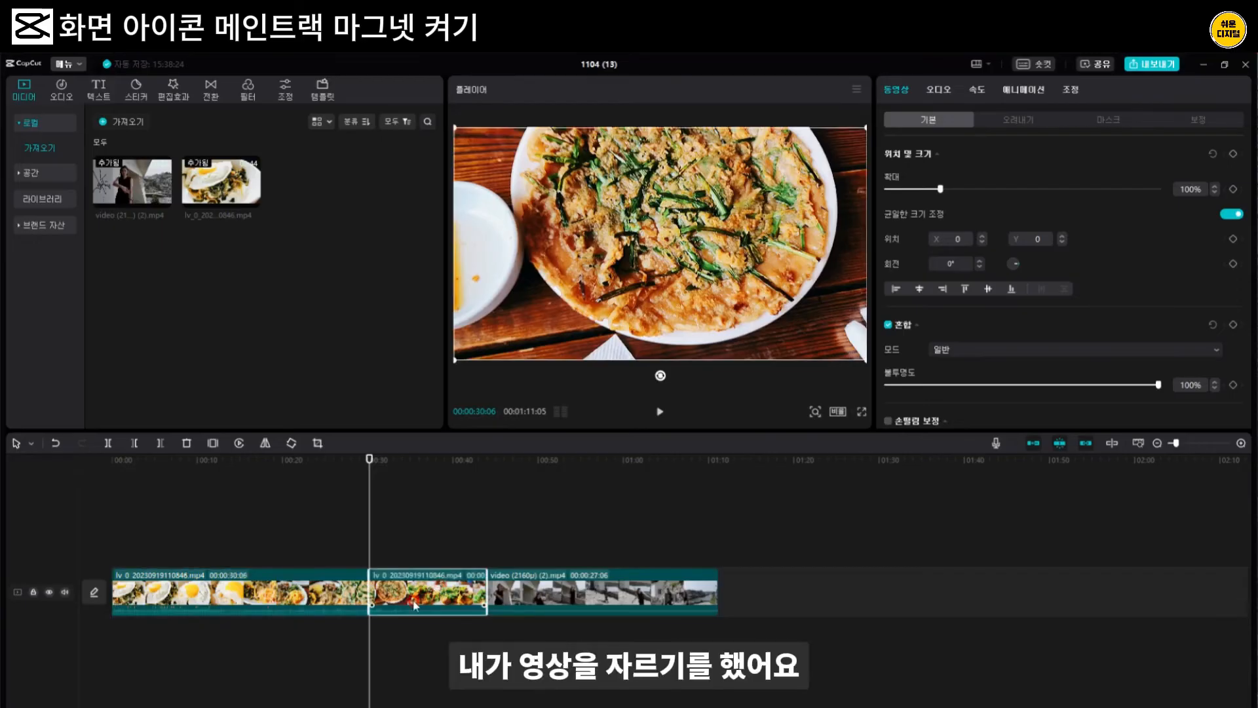
{"action": "left_click", "coordinate": [429, 500]}
{"action": "left_click", "coordinate": [434, 468]}
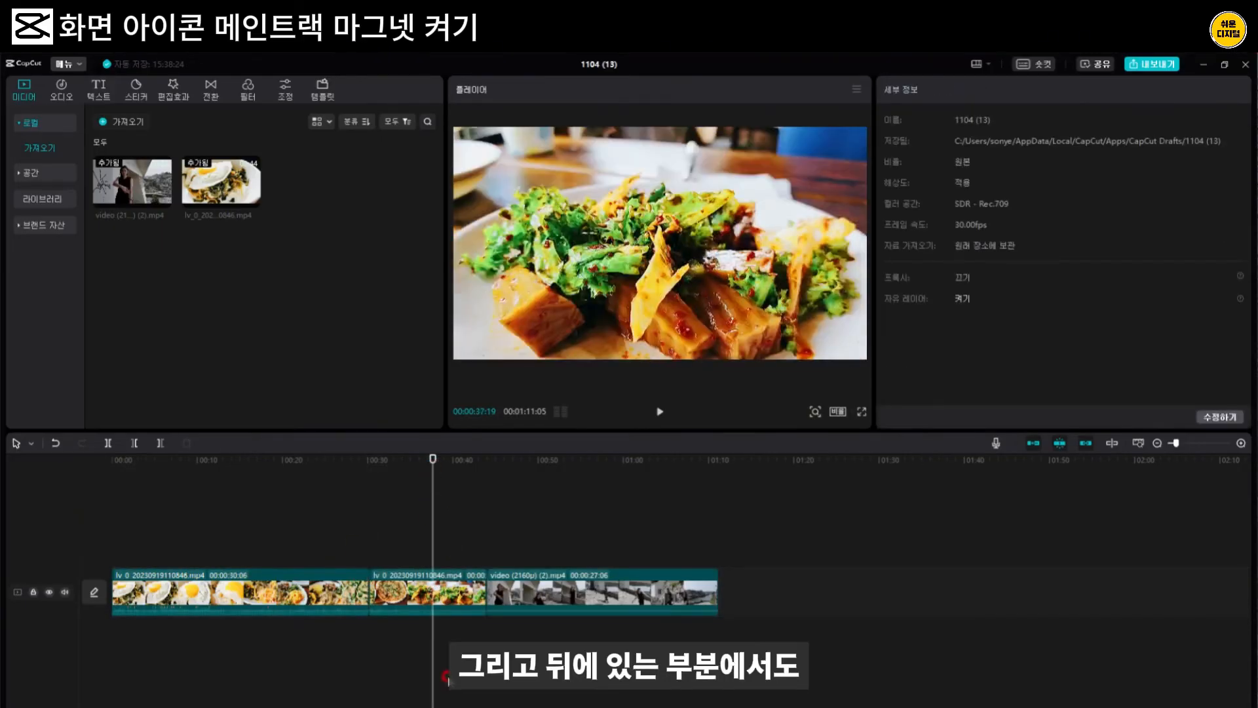
{"action": "key", "text": "ctrl+b"}
Delete the food segment between the two cuts on the main track, keeping the main track magnet on
{"action": "left_click", "coordinate": [422, 588]}
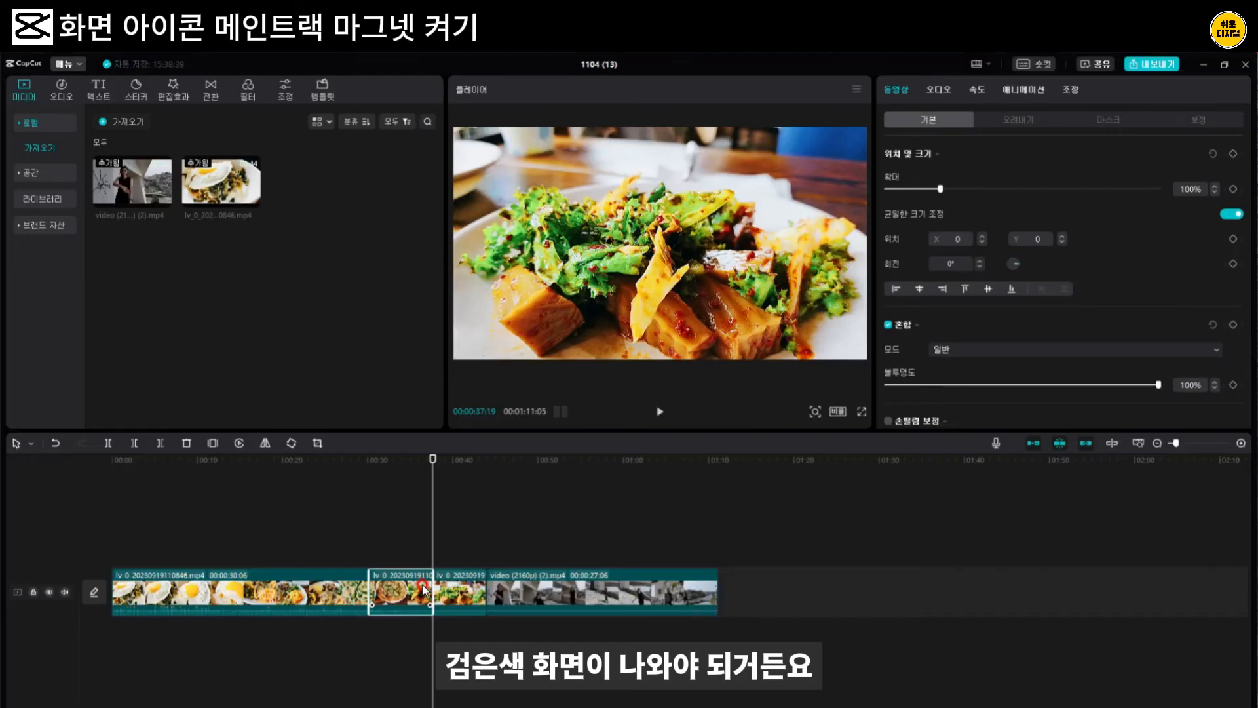
{"action": "left_click", "coordinate": [1034, 446]}
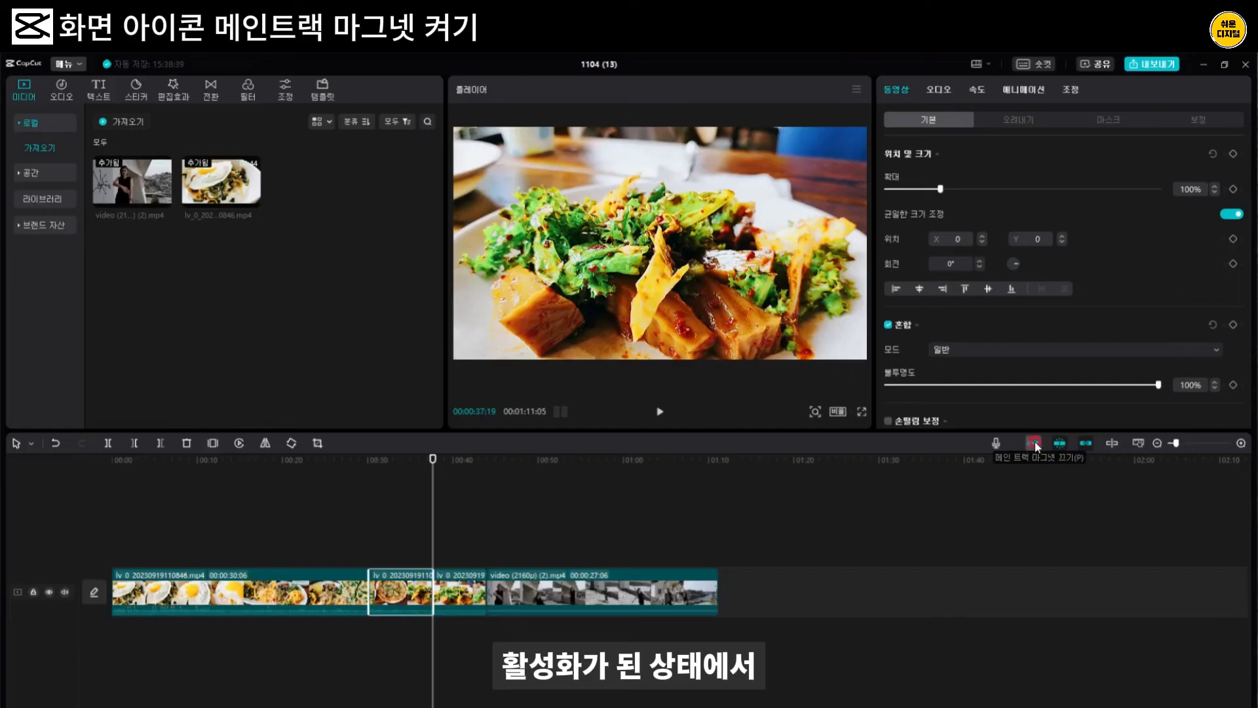
{"action": "left_click", "coordinate": [416, 578]}
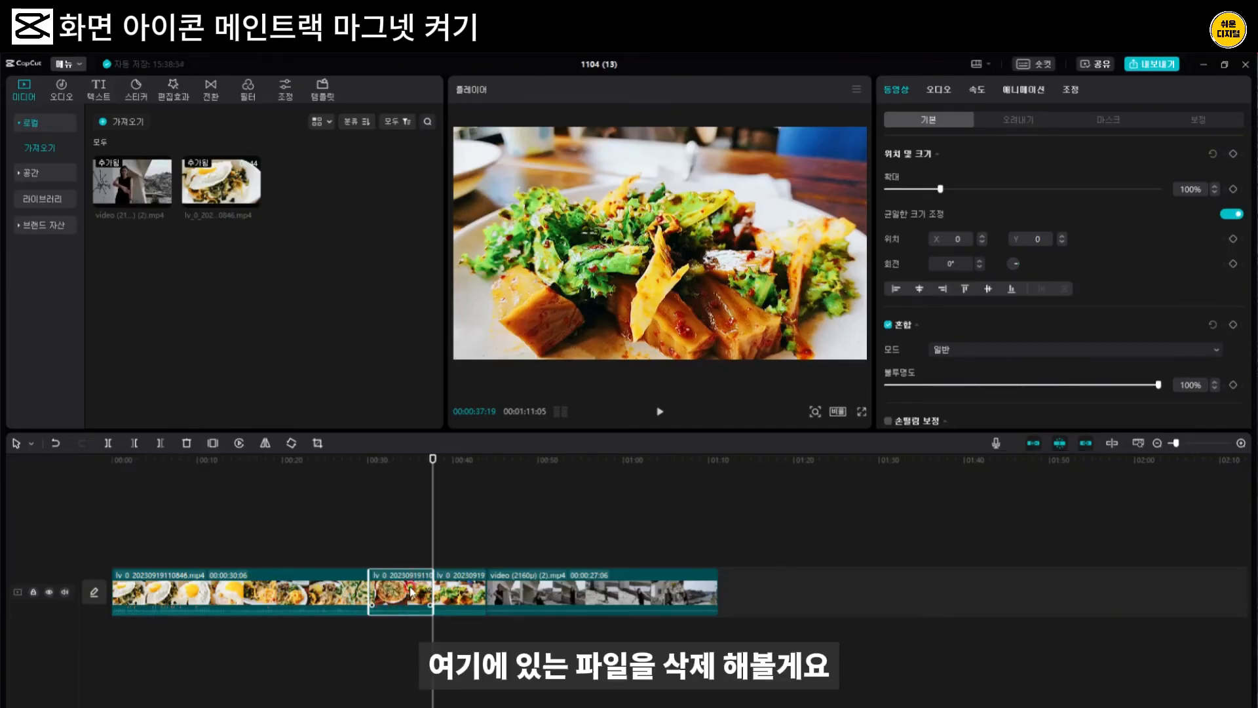
{"action": "key", "text": "Delete"}
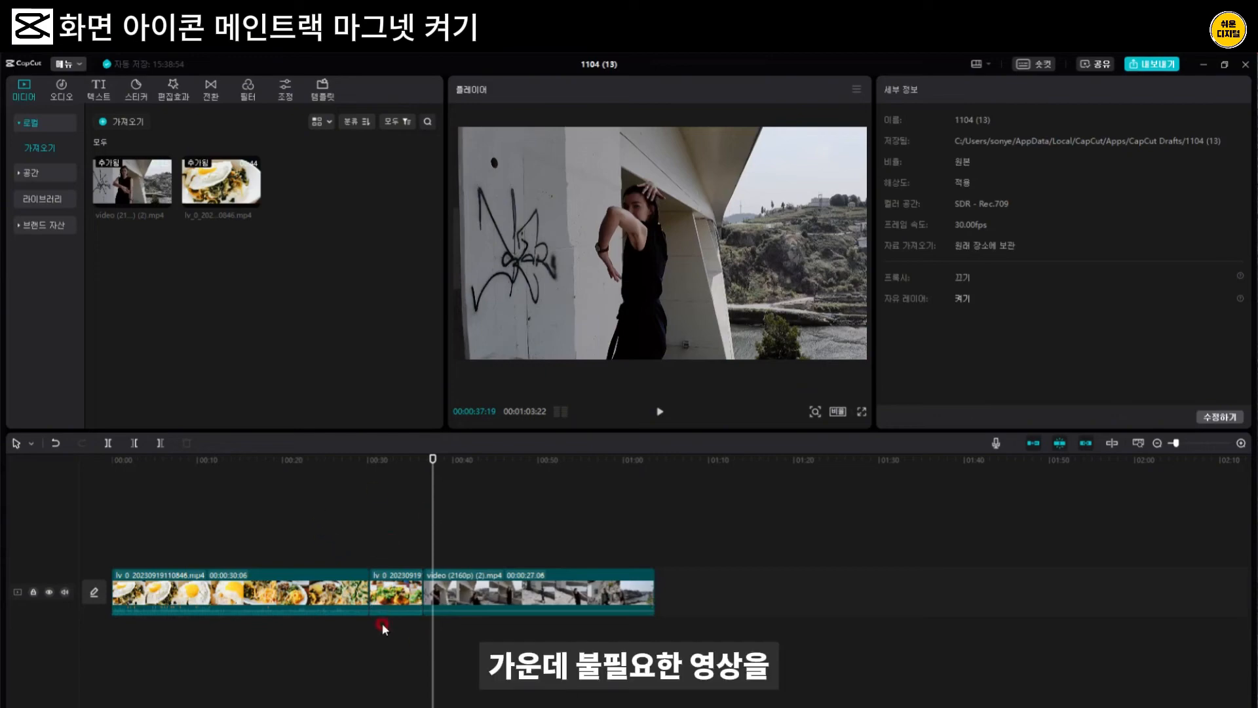
{"action": "left_click", "coordinate": [385, 592]}
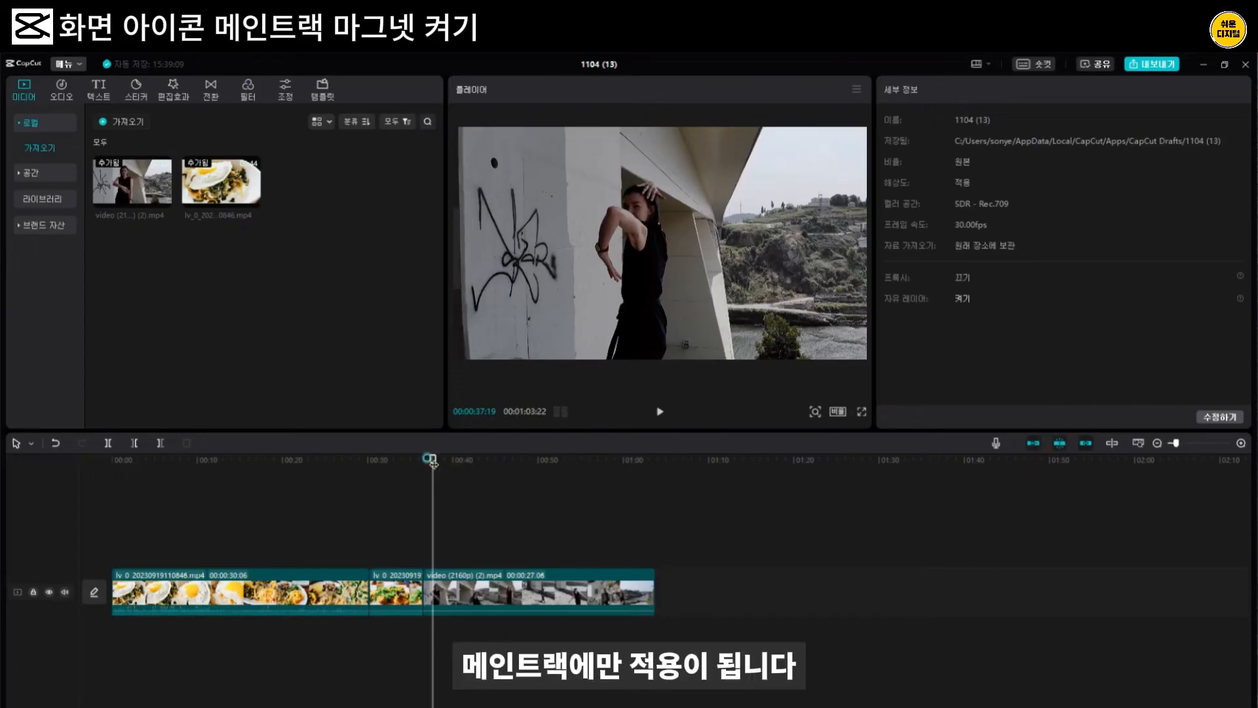
Copy the first food segment and paste it onto an upper track at 00:00:17:27
{"action": "left_click_drag", "start_coordinate": [432, 458], "coordinate": [264, 458]}
{"action": "left_click", "coordinate": [345, 580]}
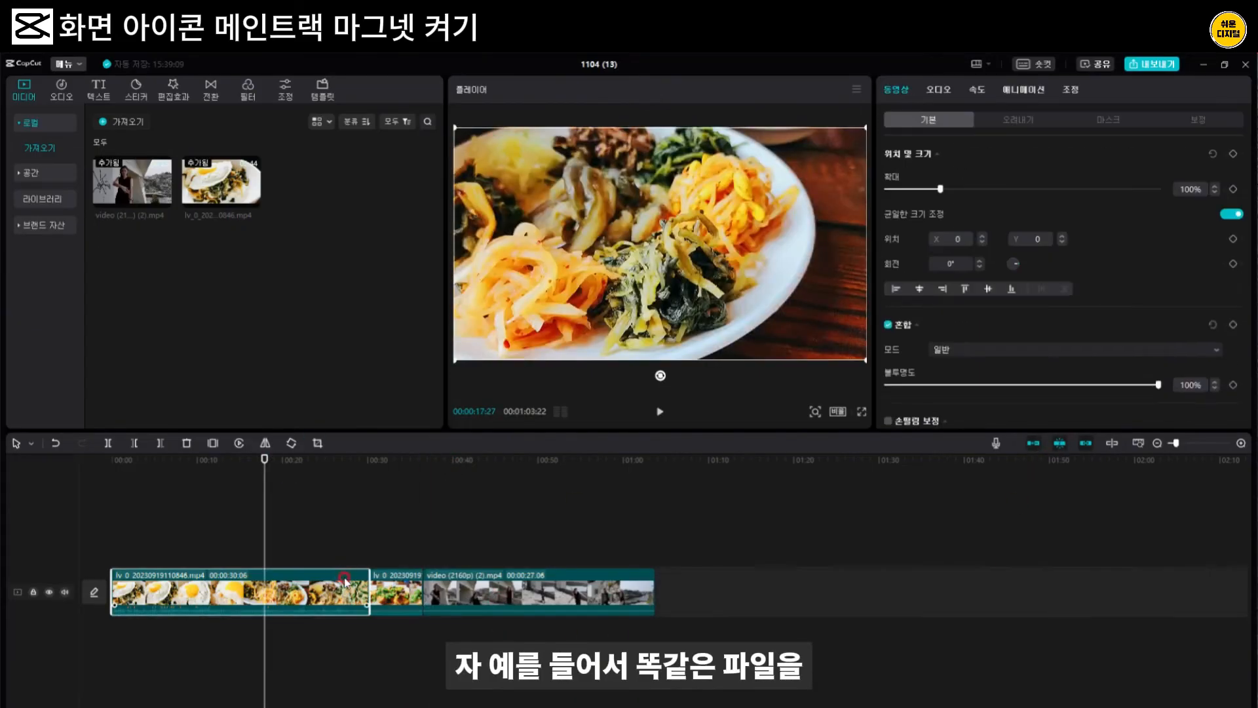
{"action": "key", "text": "ctrl+c"}
{"action": "key", "text": "ctrl+v"}
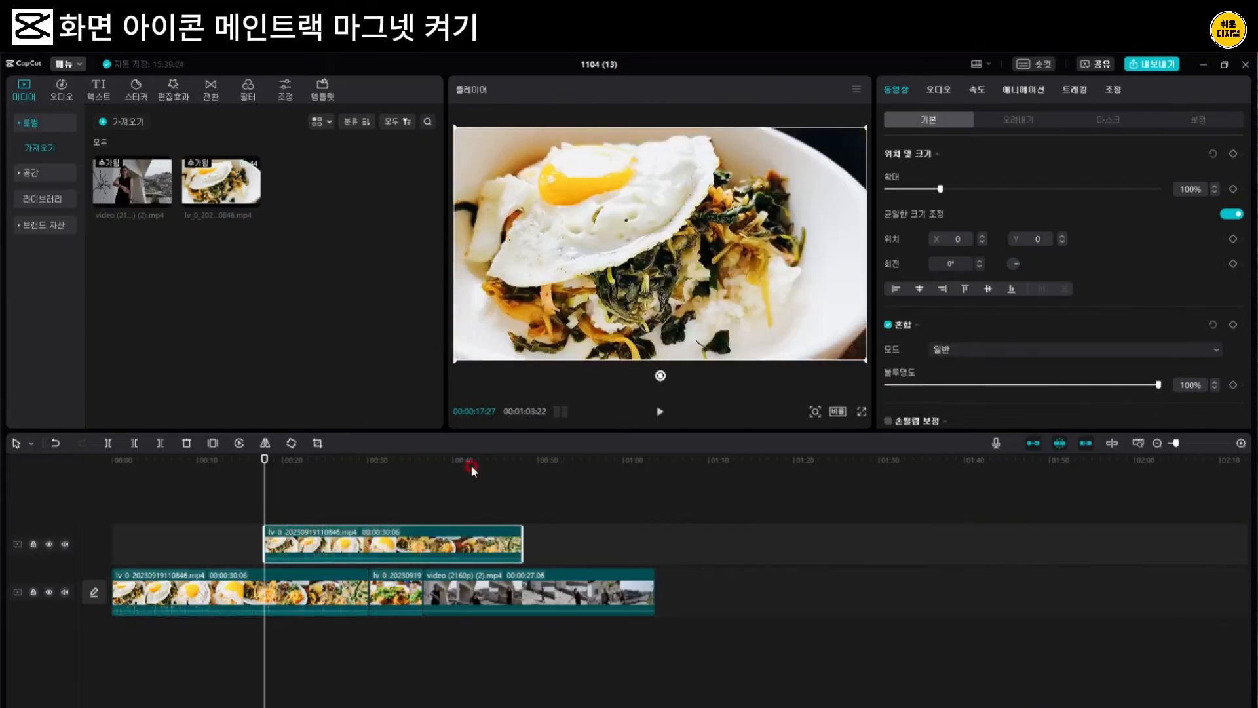
Add the woman video to the upper track behind the pasted food clip and shift it to about 00:01:05
{"action": "left_click", "coordinate": [403, 472]}
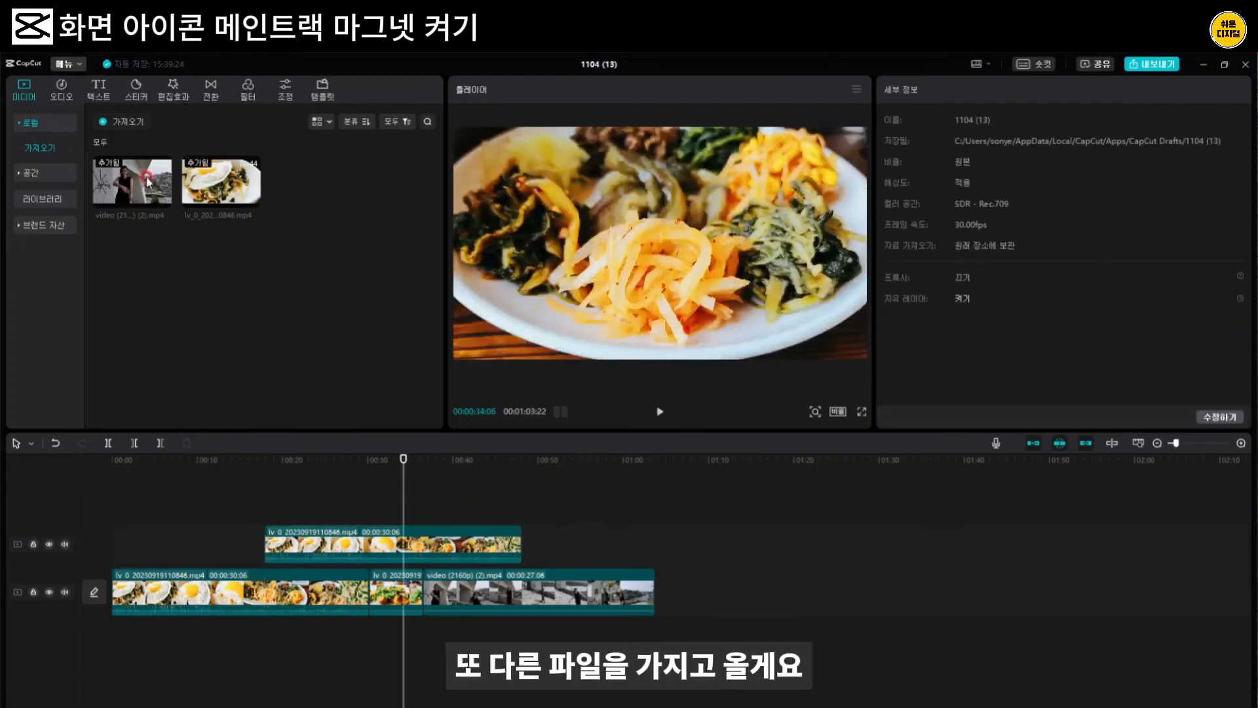
{"action": "left_click_drag", "start_coordinate": [145, 178], "coordinate": [568, 525]}
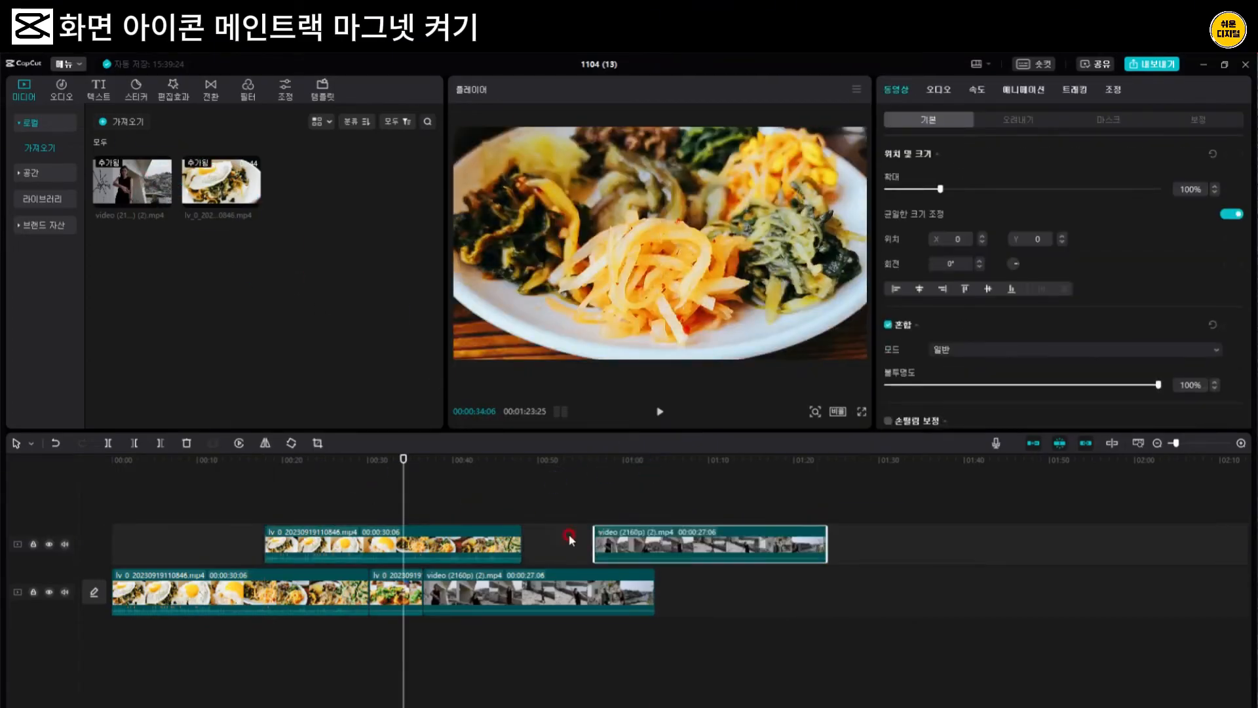
{"action": "left_click_drag", "start_coordinate": [620, 556], "coordinate": [695, 550]}
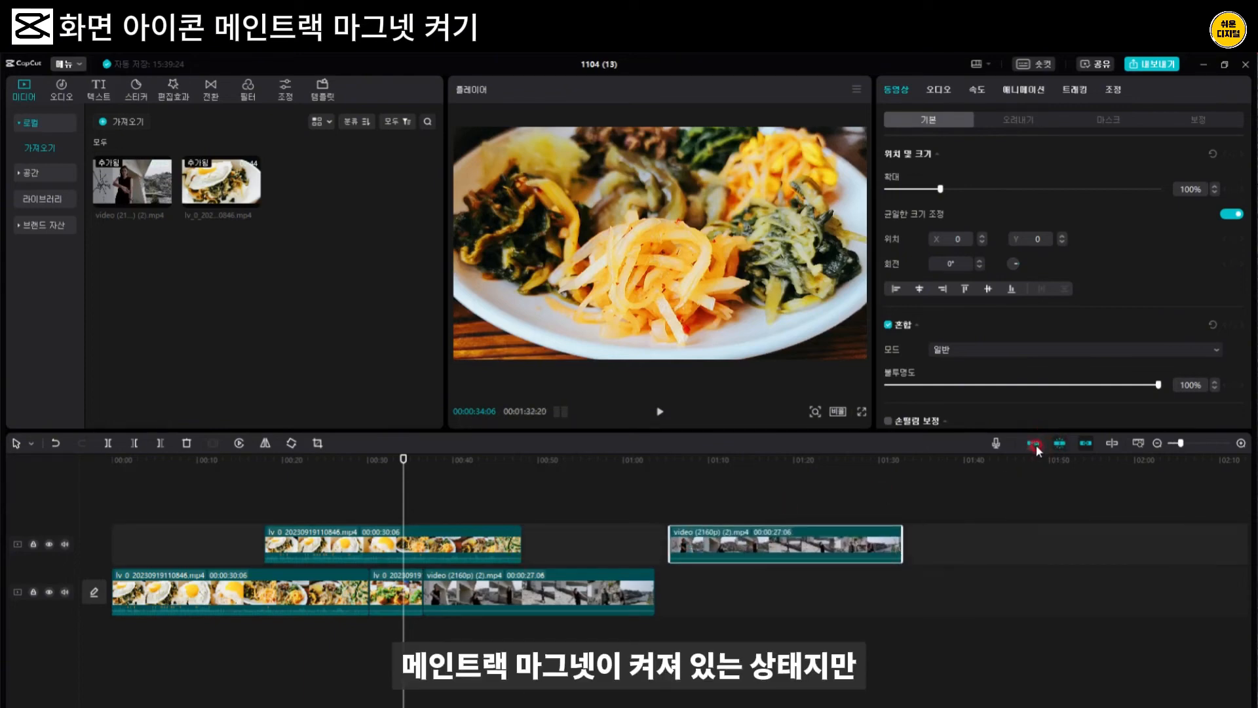
{"action": "left_click", "coordinate": [600, 622]}
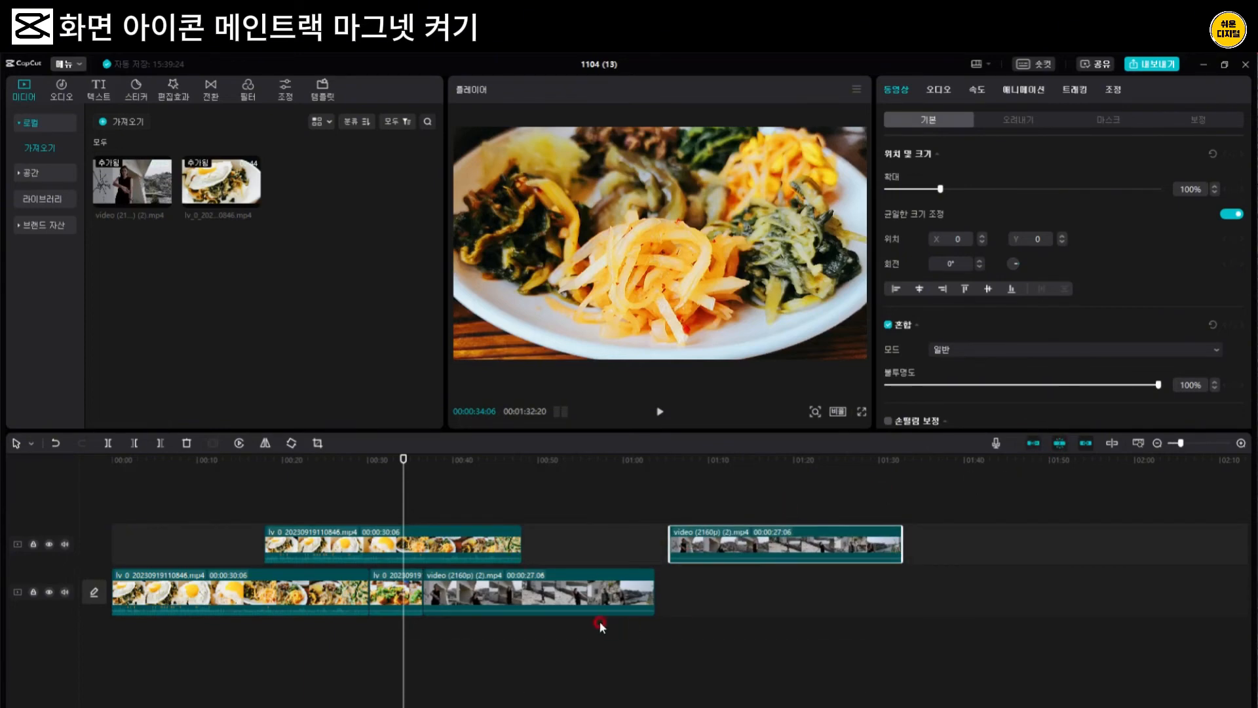
{"action": "left_click", "coordinate": [669, 550]}
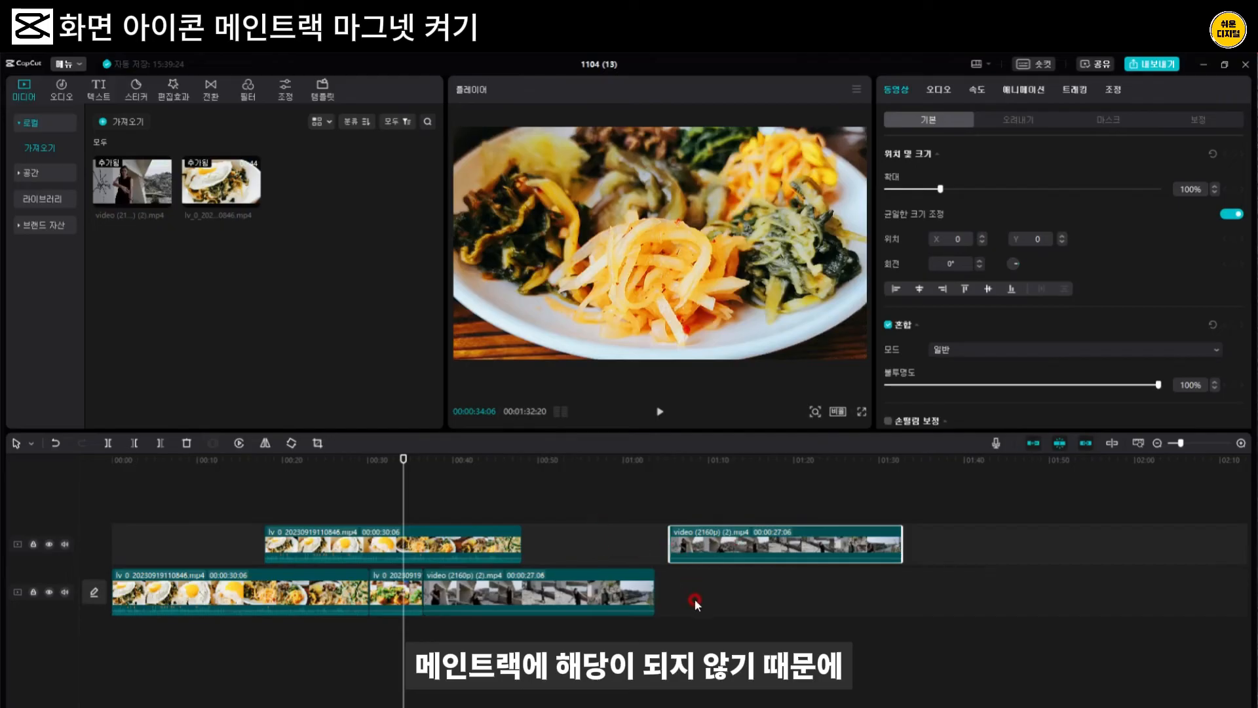
Move the upper-track woman clip earlier to about 00:00:58, leaving a gap after the food clip
{"action": "left_click_drag", "start_coordinate": [686, 534], "coordinate": [556, 547]}
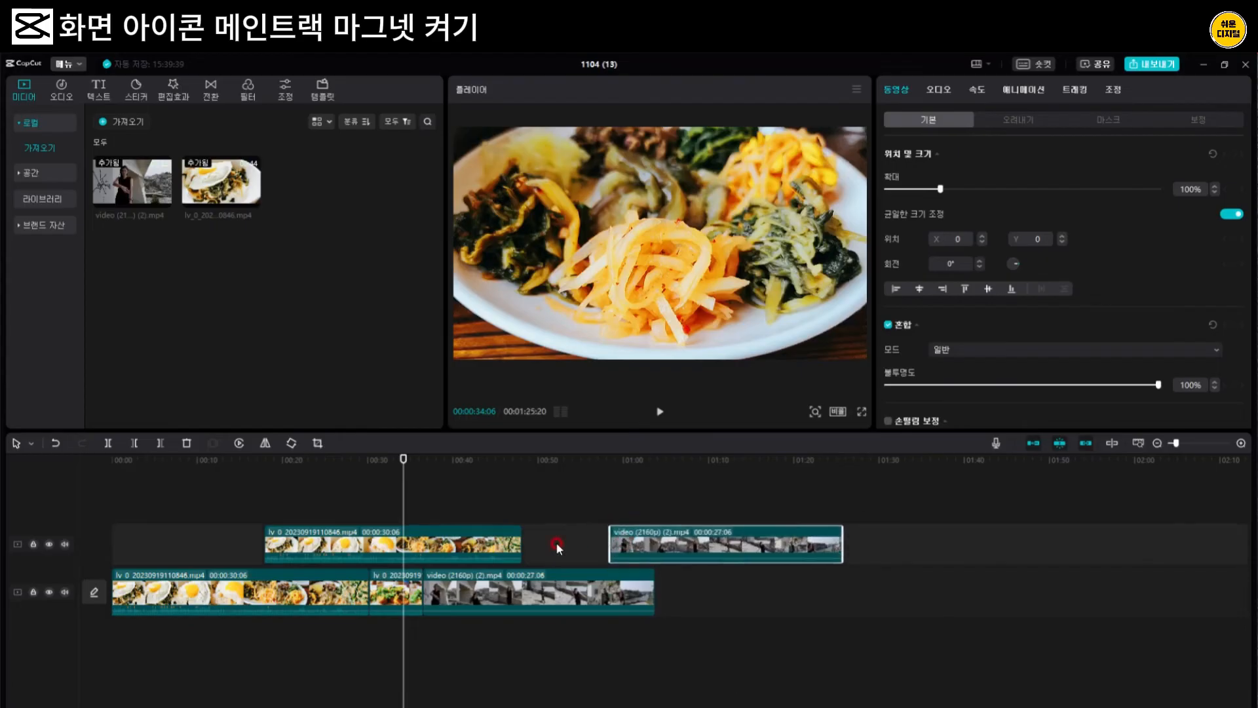
{"action": "left_click", "coordinate": [641, 536]}
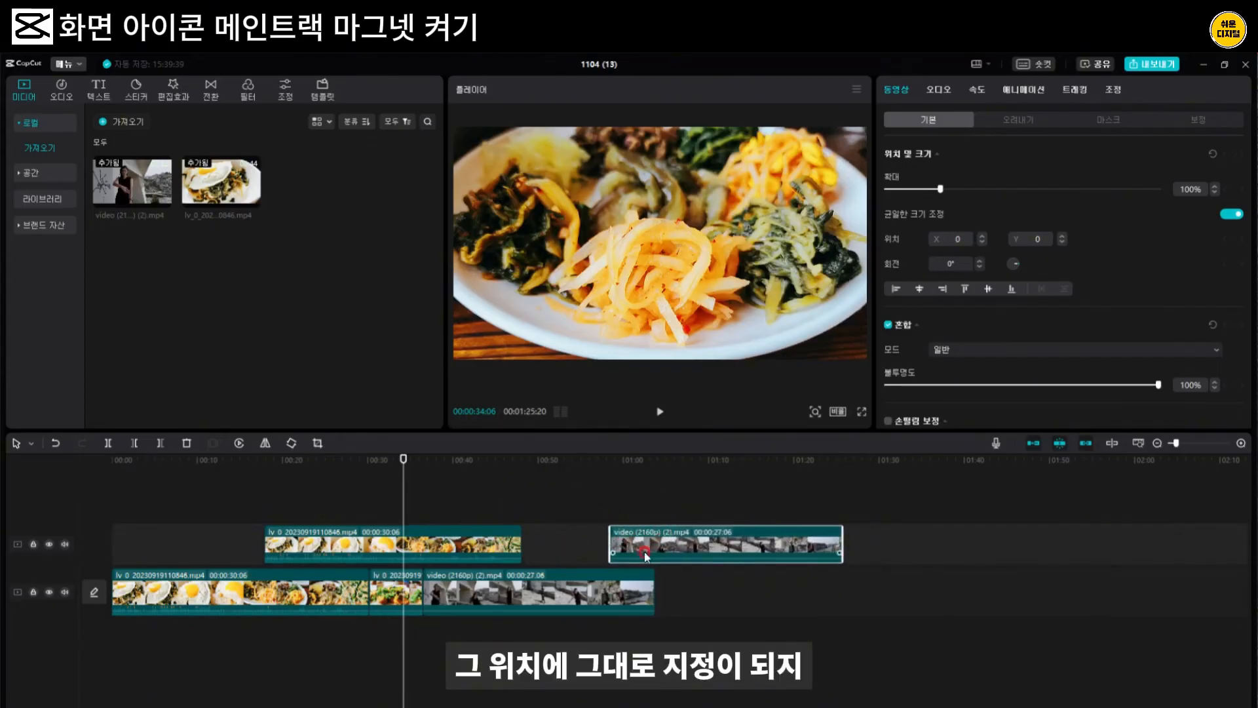
{"action": "left_click", "coordinate": [509, 548]}
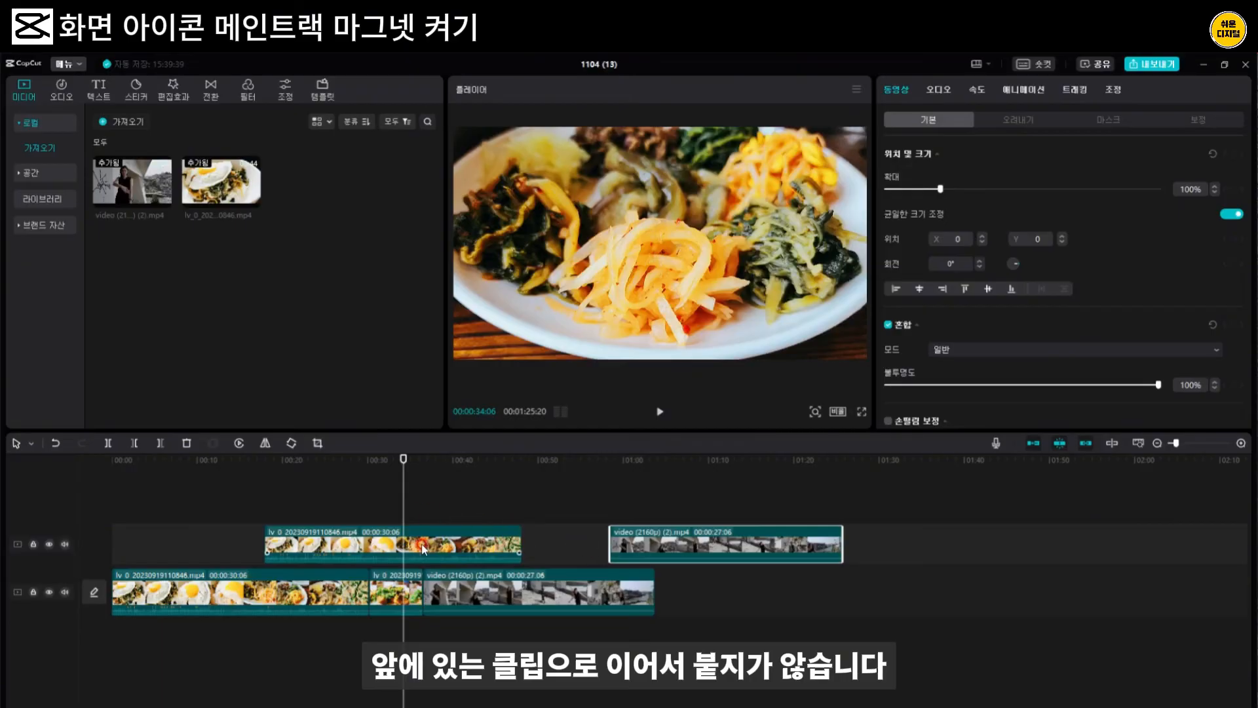
Split the upper-track food clip at 00:00:34:06 and move its second piece to about 00:00:41, leaving a gap
{"action": "left_click", "coordinate": [423, 547]}
{"action": "key", "text": "ctrl+b"}
{"action": "left_click_drag", "start_coordinate": [428, 544], "coordinate": [486, 544]}
{"action": "left_click", "coordinate": [510, 544]}
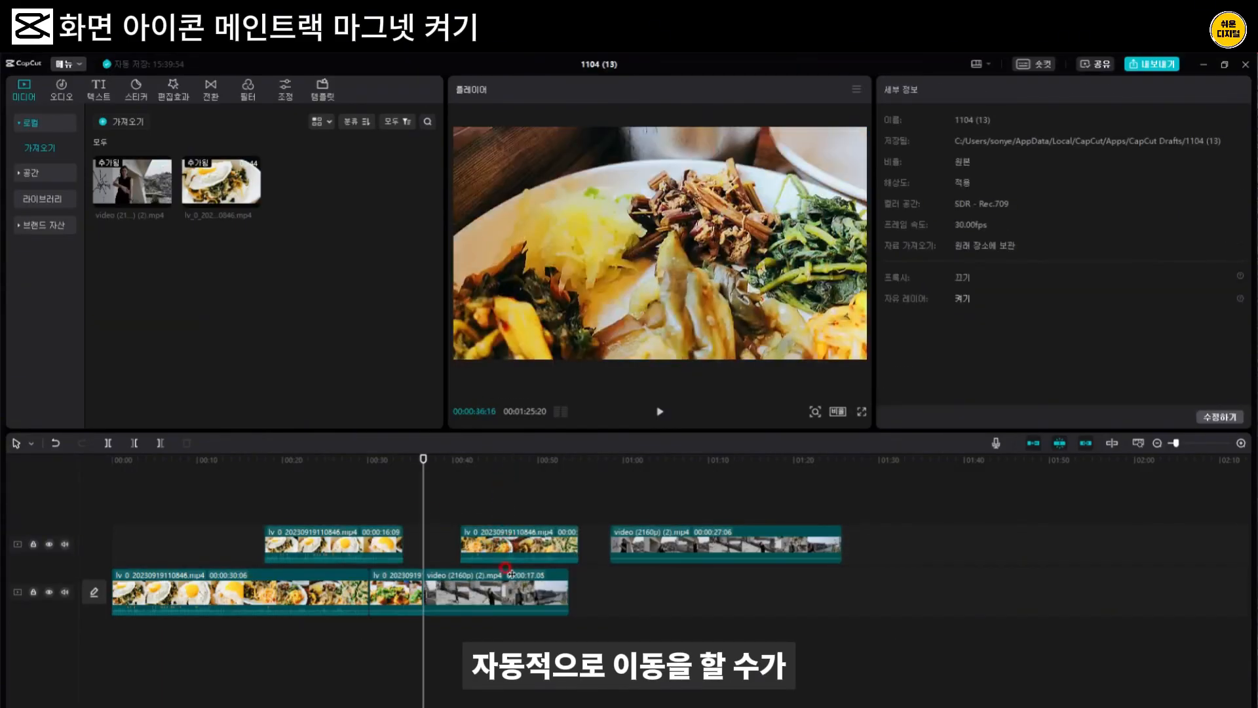
Undo the trim of the main-track woman clip and shift the second upper-track food piece to about 00:00:40
{"action": "left_click", "coordinate": [490, 555]}
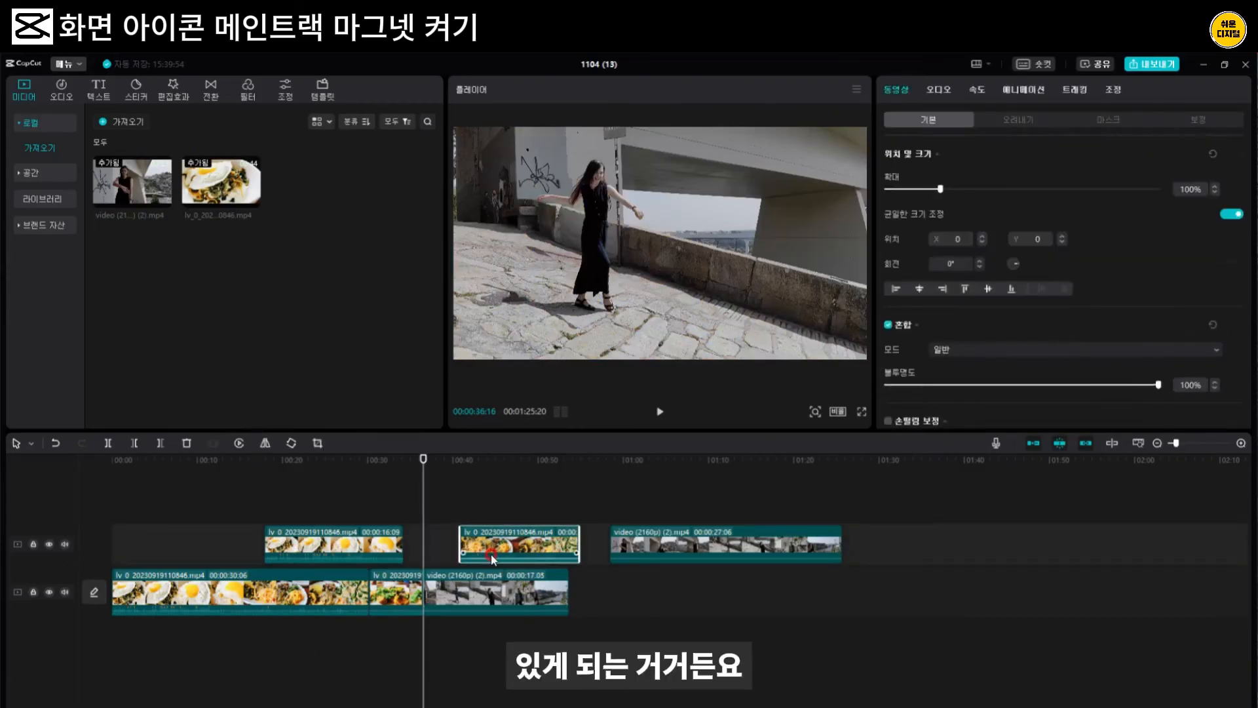
{"action": "key", "text": "ctrl+z"}
{"action": "left_click_drag", "start_coordinate": [493, 555], "coordinate": [449, 543]}
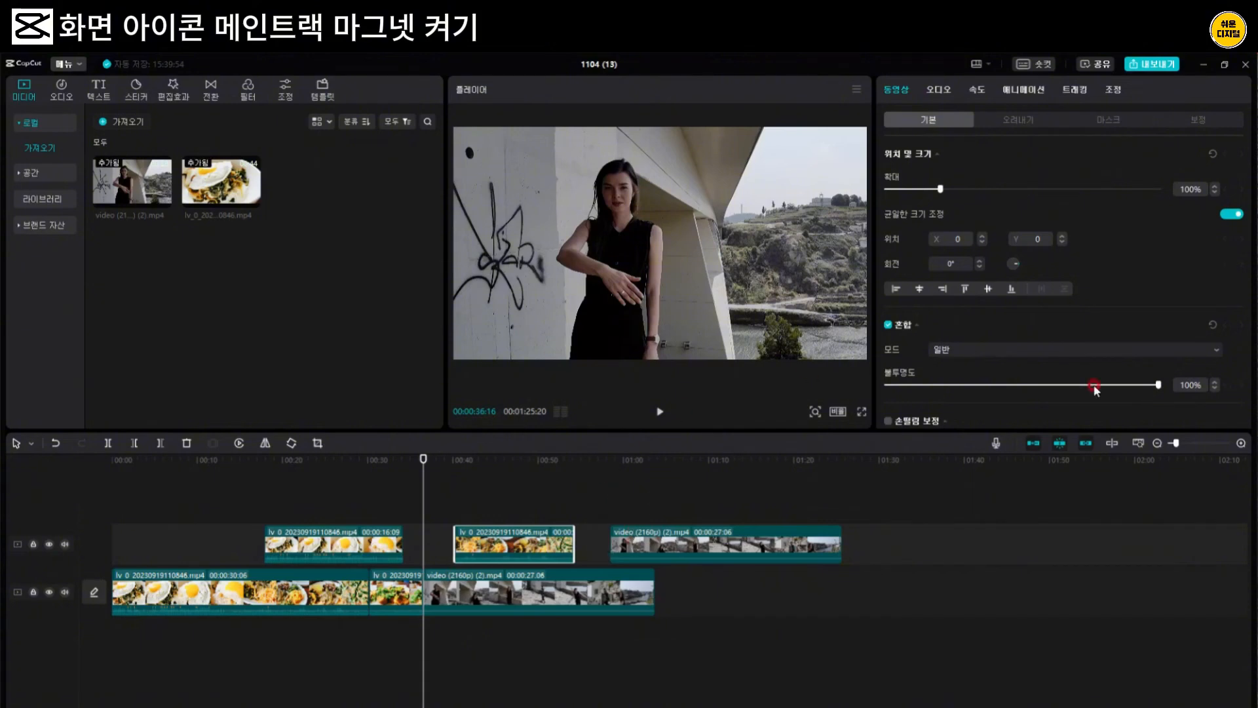
{"action": "left_click", "coordinate": [1034, 445]}
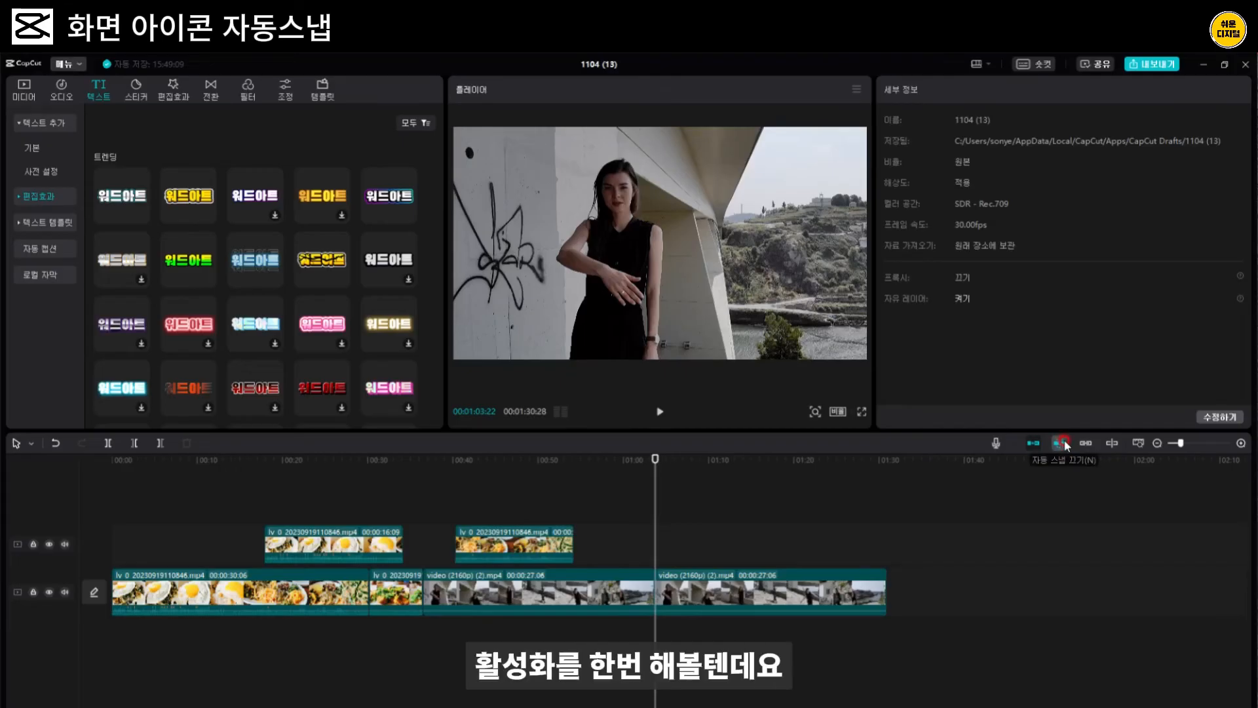
Turn off auto snap and move the second upper-track food piece freely to about 00:00:46
{"action": "left_click", "coordinate": [1063, 443]}
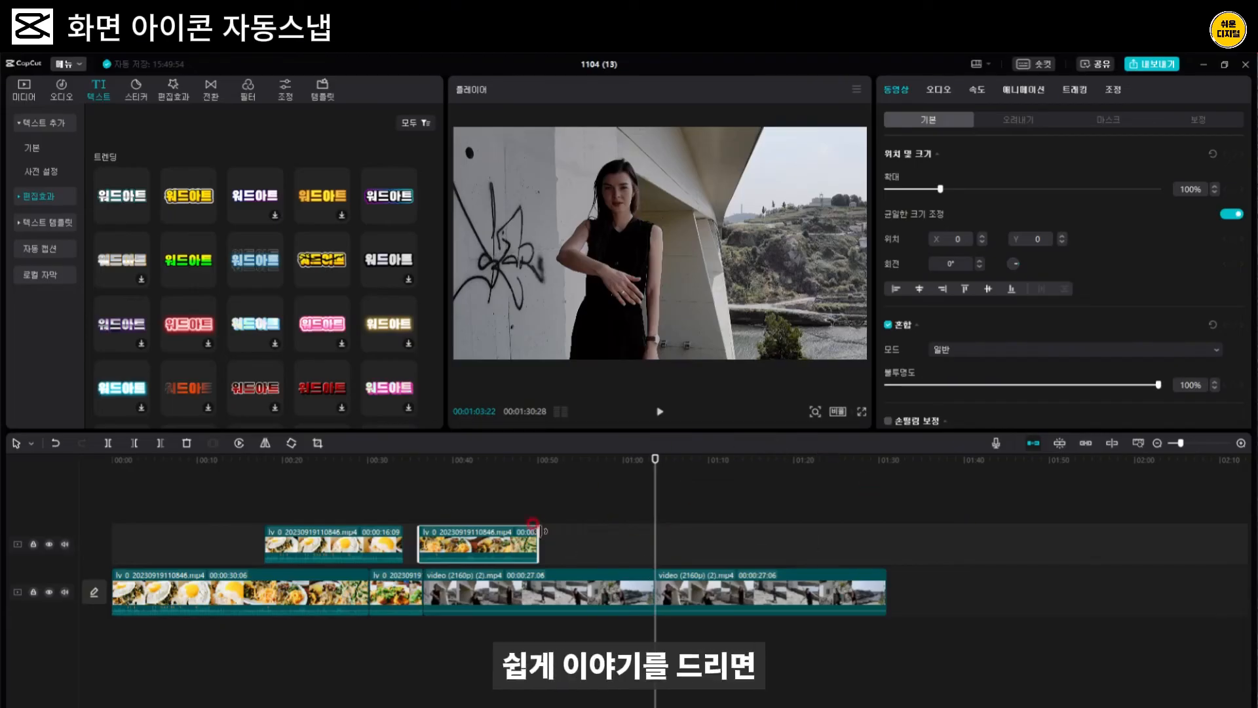
{"action": "left_click_drag", "start_coordinate": [508, 550], "coordinate": [570, 556]}
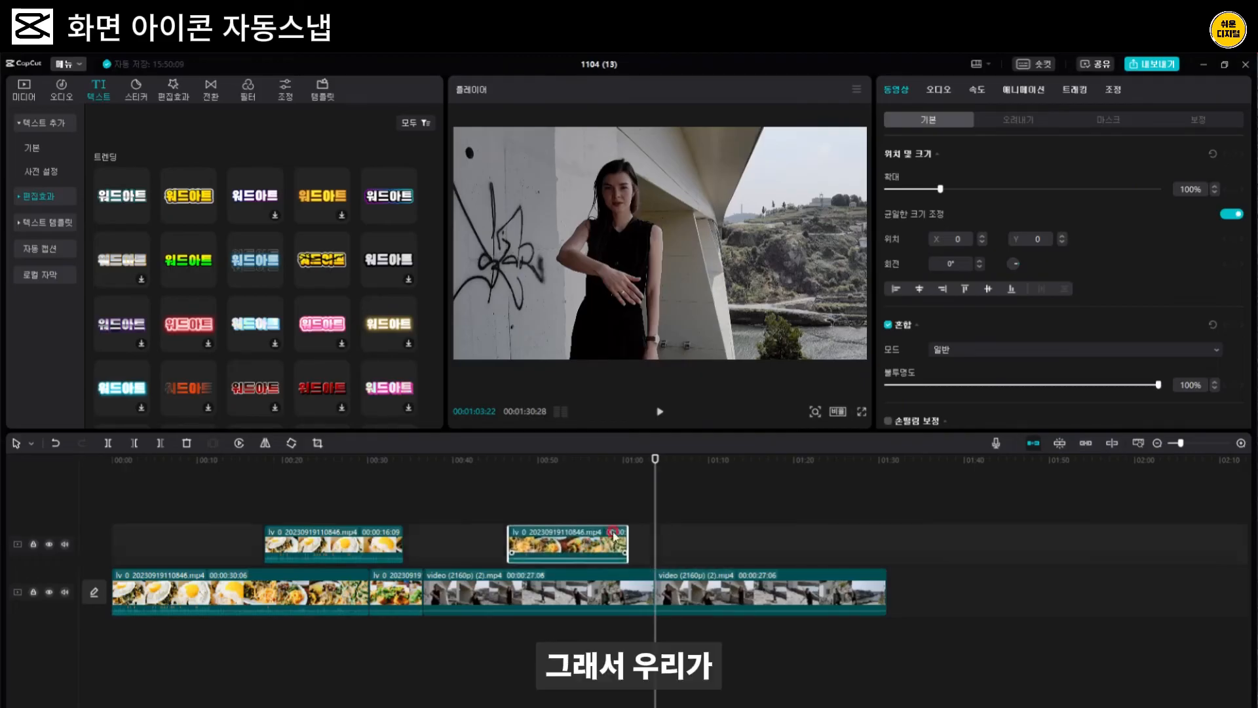
Turn auto snap on, snap the second food piece's end to the playhead at 00:01:03:22, and align its start with the last woman clip's start
{"action": "left_click", "coordinate": [1060, 444]}
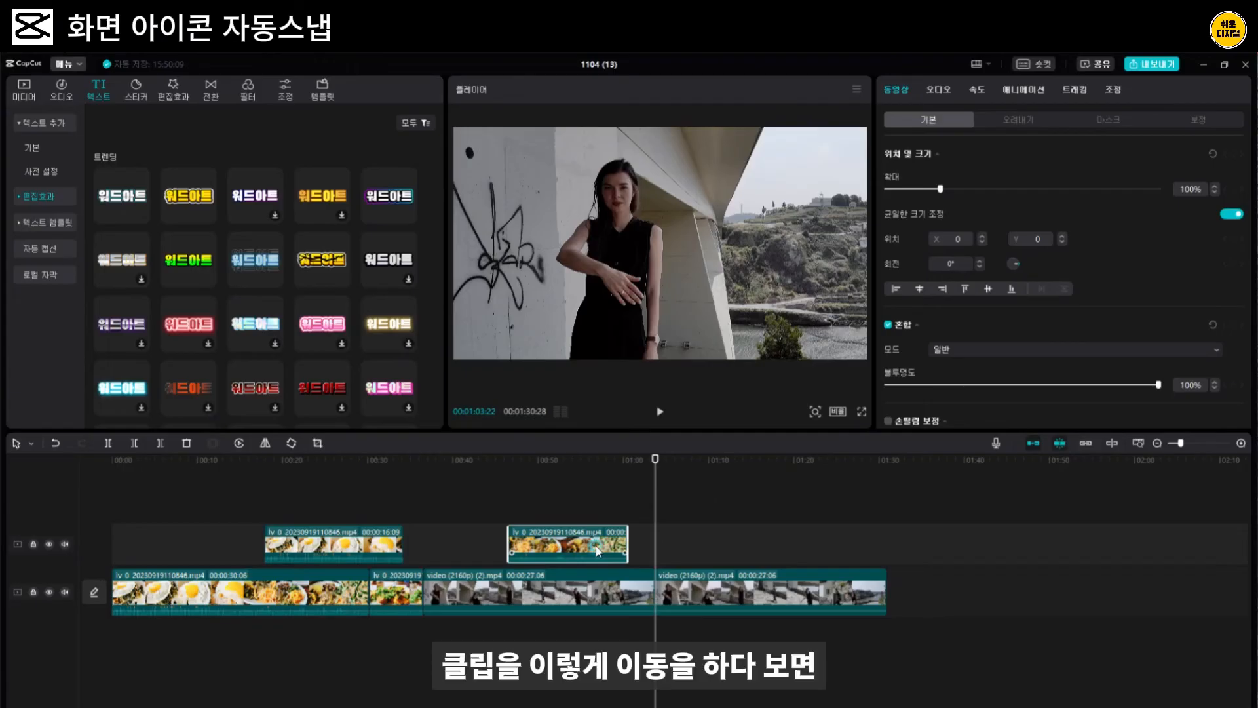
{"action": "left_click_drag", "start_coordinate": [597, 550], "coordinate": [625, 552]}
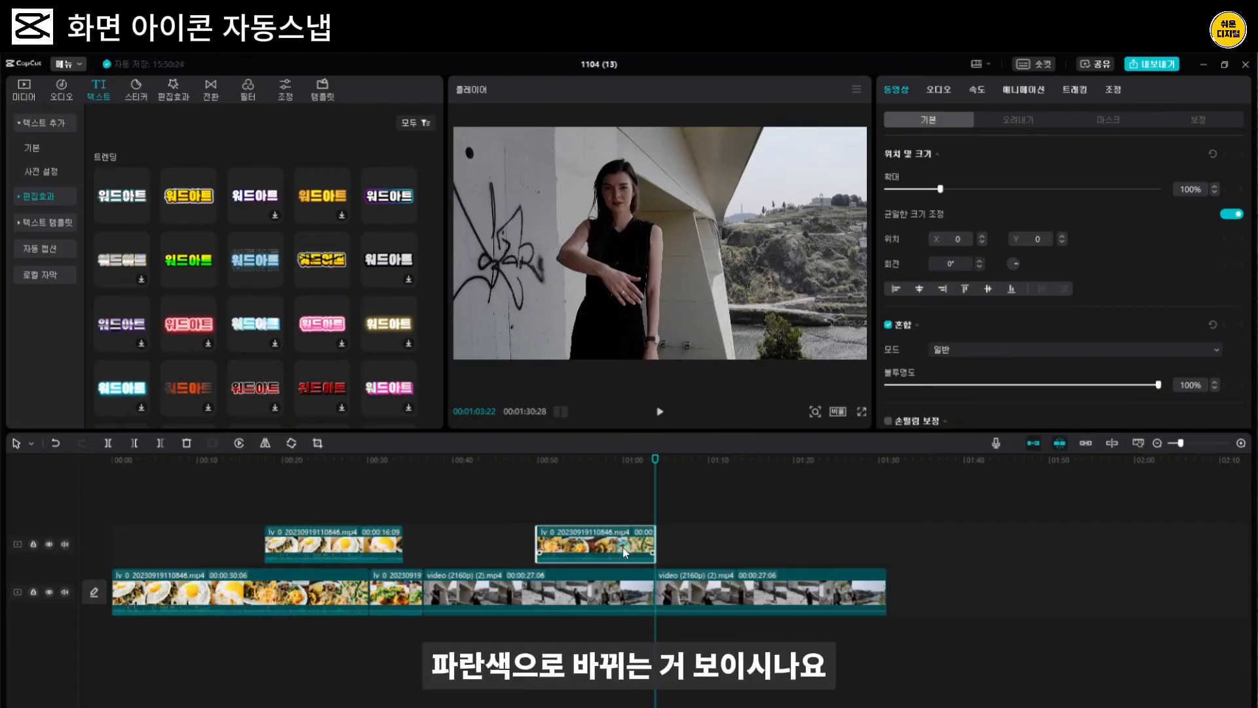
{"action": "left_click_drag", "start_coordinate": [625, 552], "coordinate": [704, 551]}
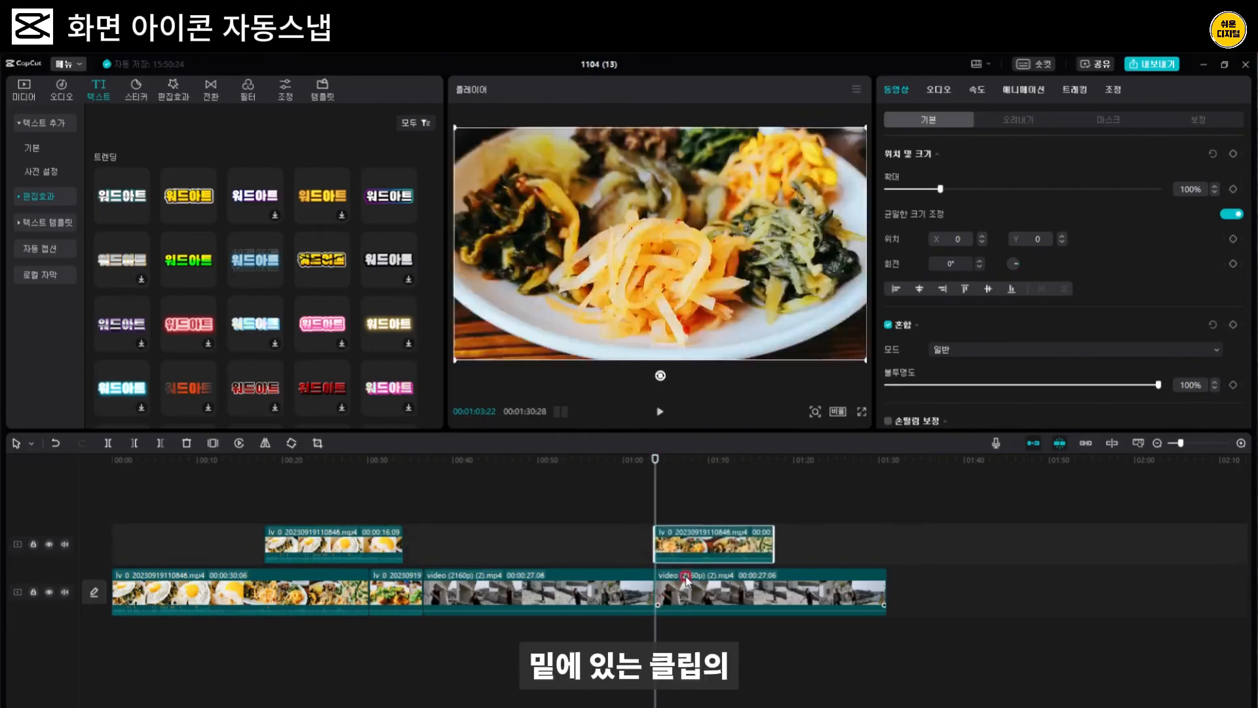
{"action": "left_click", "coordinate": [686, 577]}
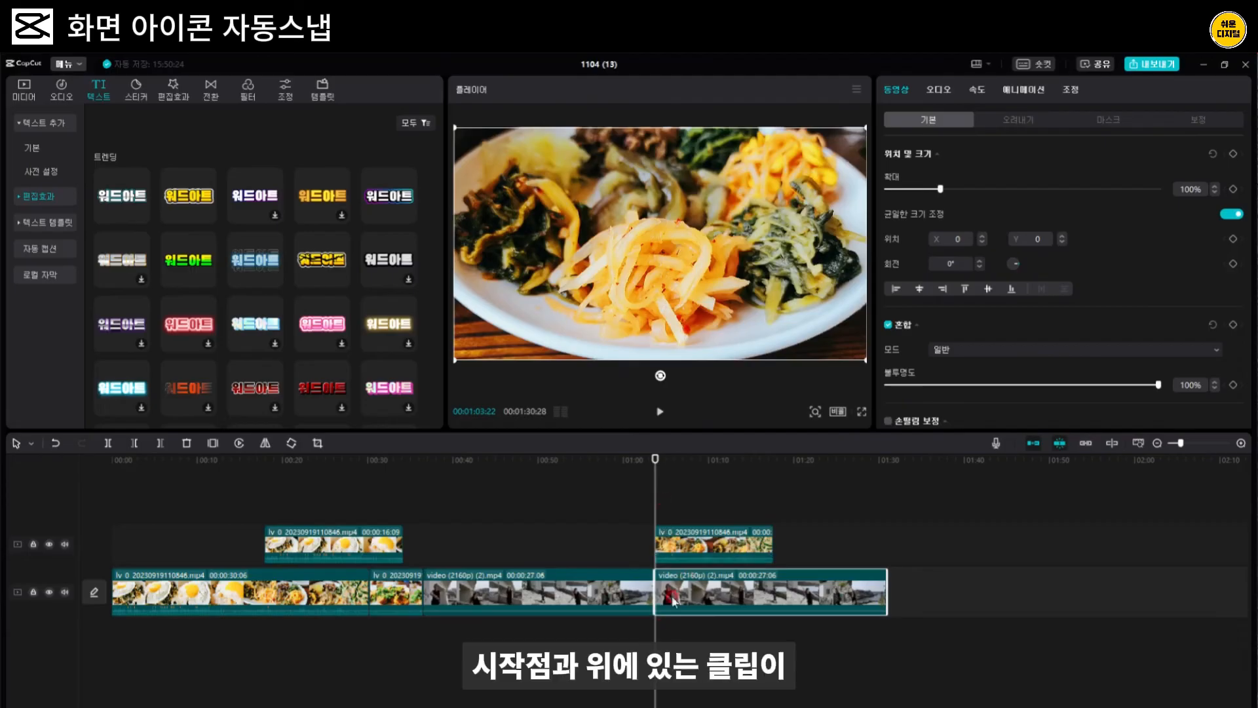
{"action": "mouse_move", "coordinate": [692, 547]}
{"action": "left_mouse_down"}
{"action": "mouse_move", "coordinate": [695, 521]}
{"action": "mouse_move", "coordinate": [695, 541]}
{"action": "left_mouse_up"}
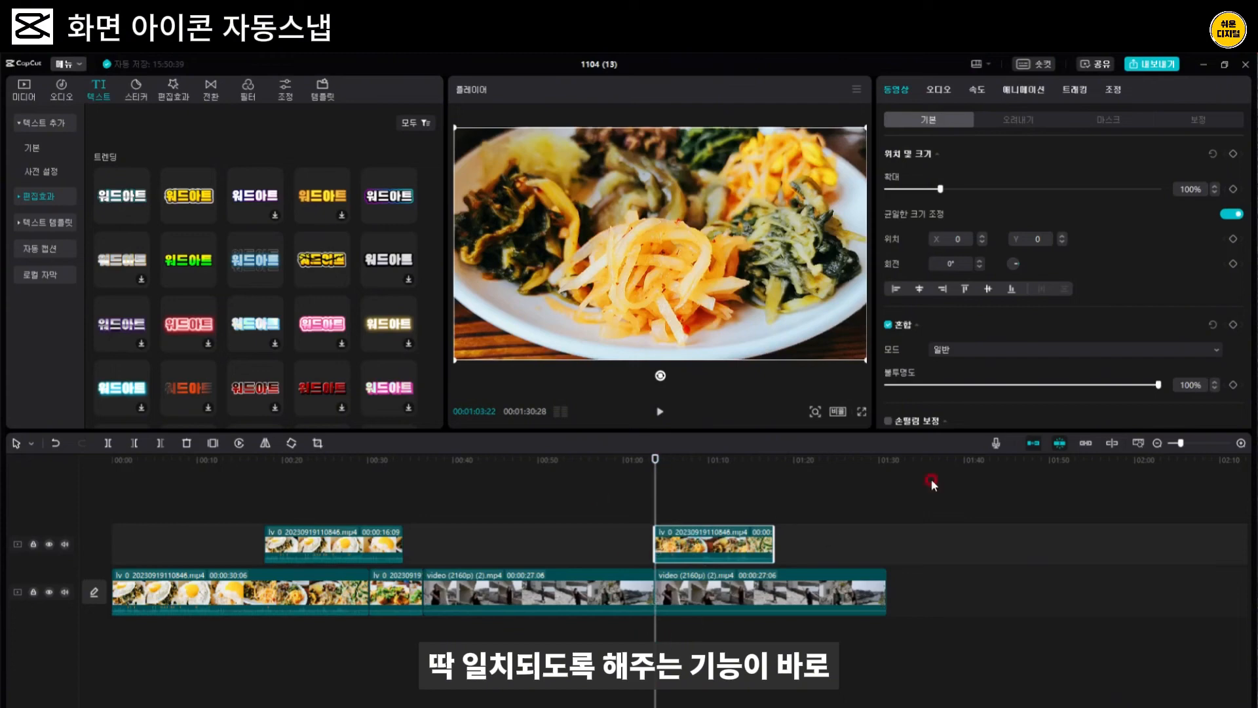
Turn off auto snap and move the second upper-track food piece to about 00:01:28, near the end of the last woman clip
{"action": "left_click", "coordinate": [1060, 444]}
{"action": "left_click", "coordinate": [719, 576]}
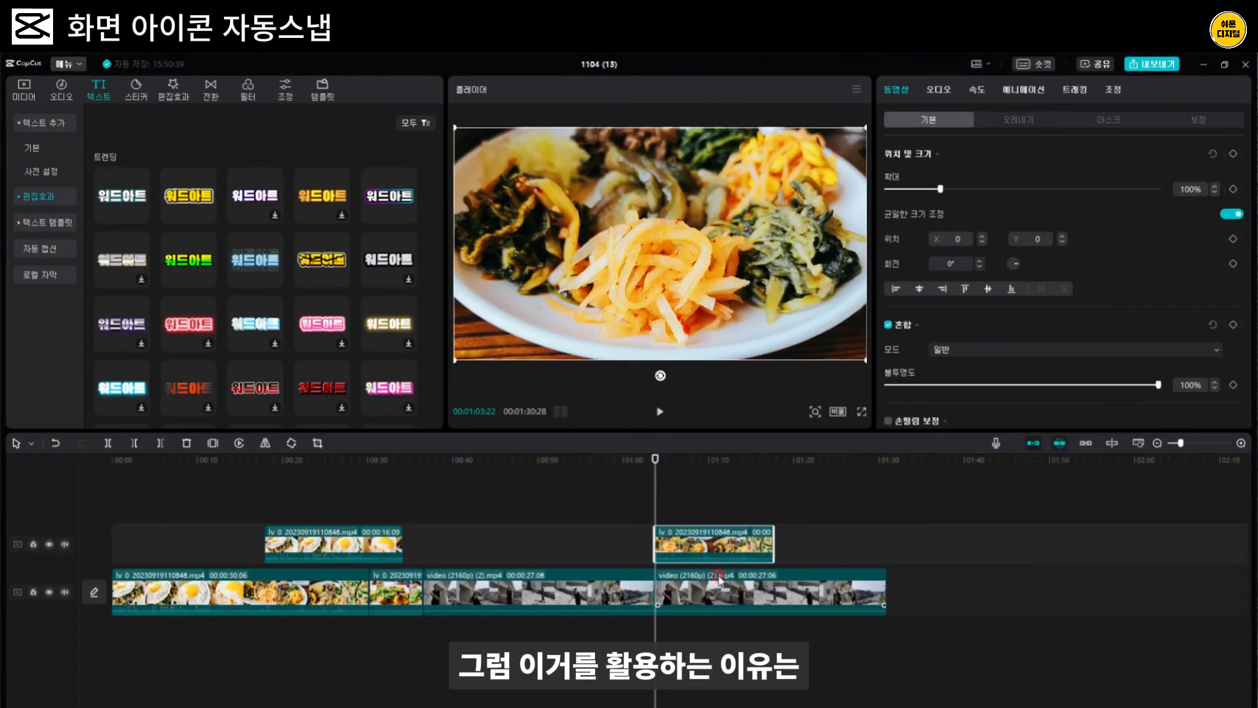
{"action": "left_click", "coordinate": [719, 576]}
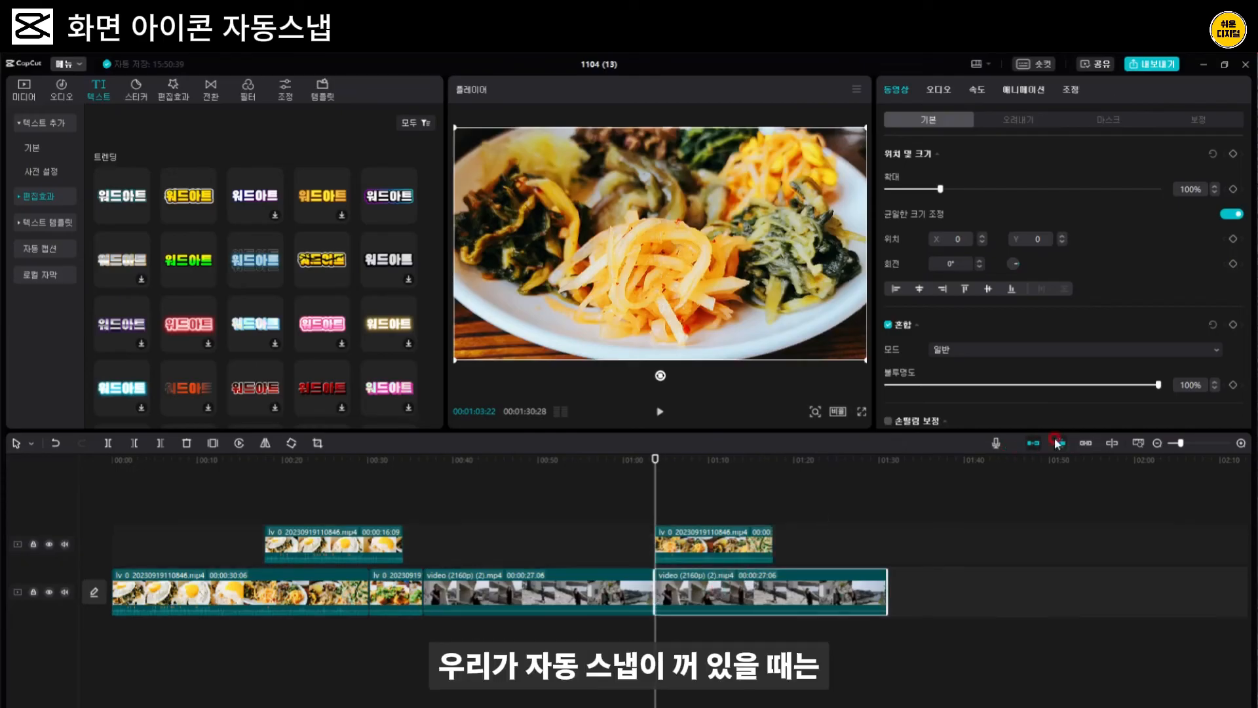
{"action": "left_click", "coordinate": [749, 594]}
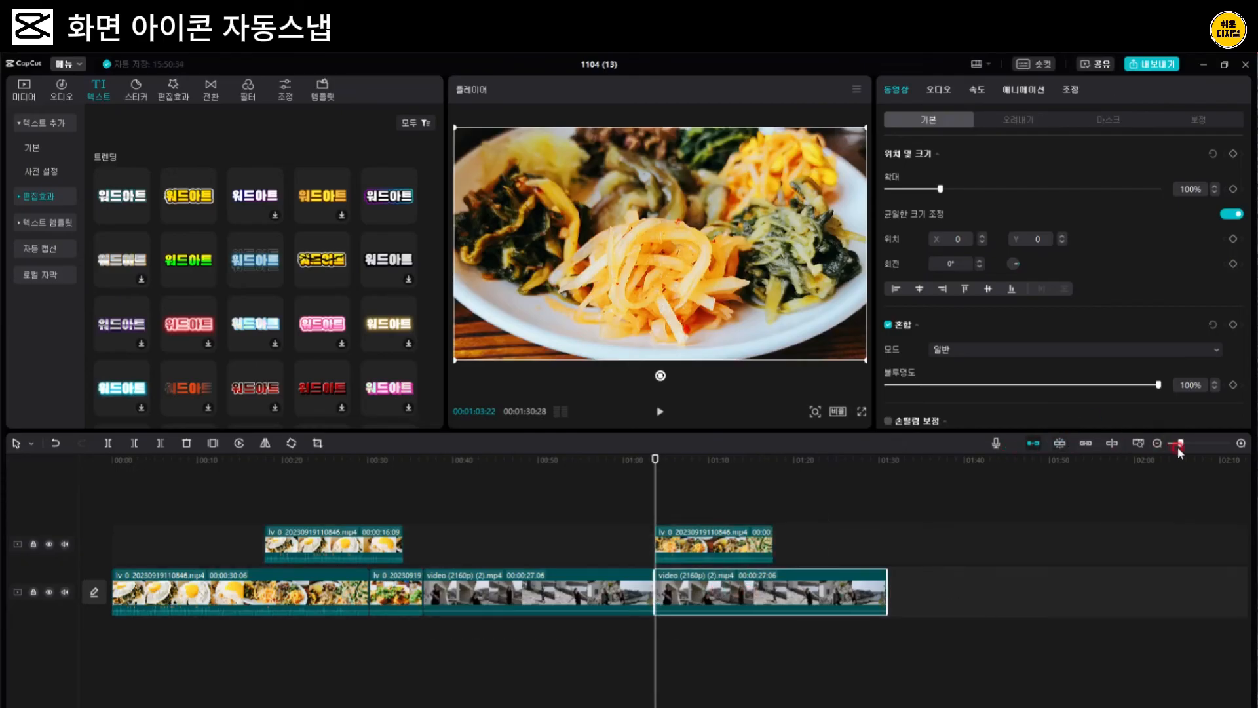
{"action": "left_click_drag", "start_coordinate": [1178, 446], "coordinate": [1175, 448]}
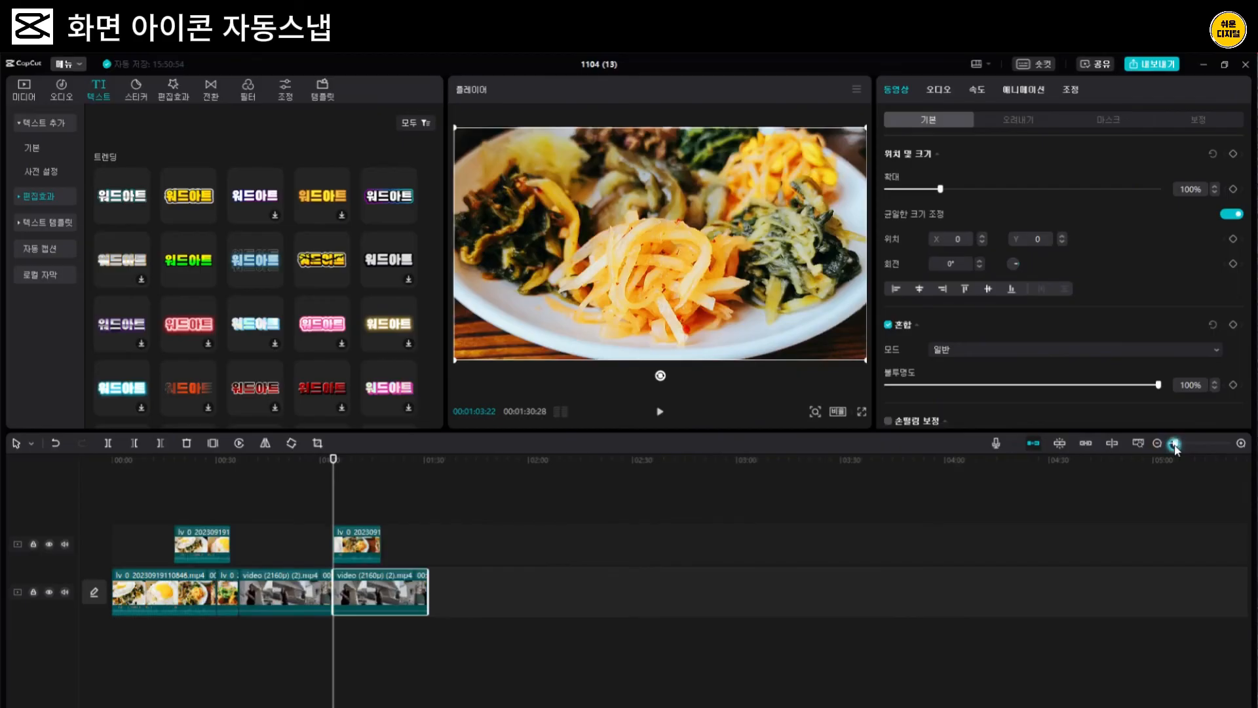
{"action": "left_click_drag", "start_coordinate": [354, 544], "coordinate": [437, 545]}
{"action": "left_click", "coordinate": [295, 506]}
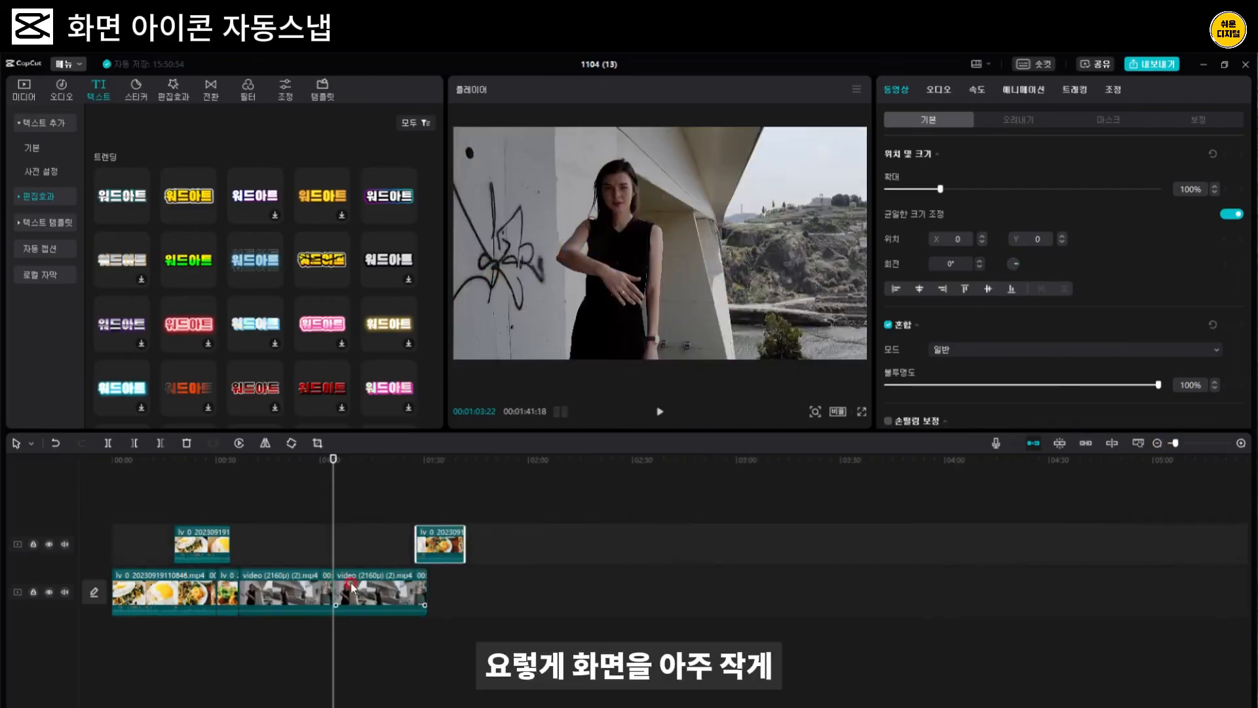
With auto snap off, set the playhead to 00:01:03:29 and move the second upper-track food piece near the last woman clip's start
{"action": "left_click", "coordinate": [312, 462]}
{"action": "left_click_drag", "start_coordinate": [317, 470], "coordinate": [334, 471]}
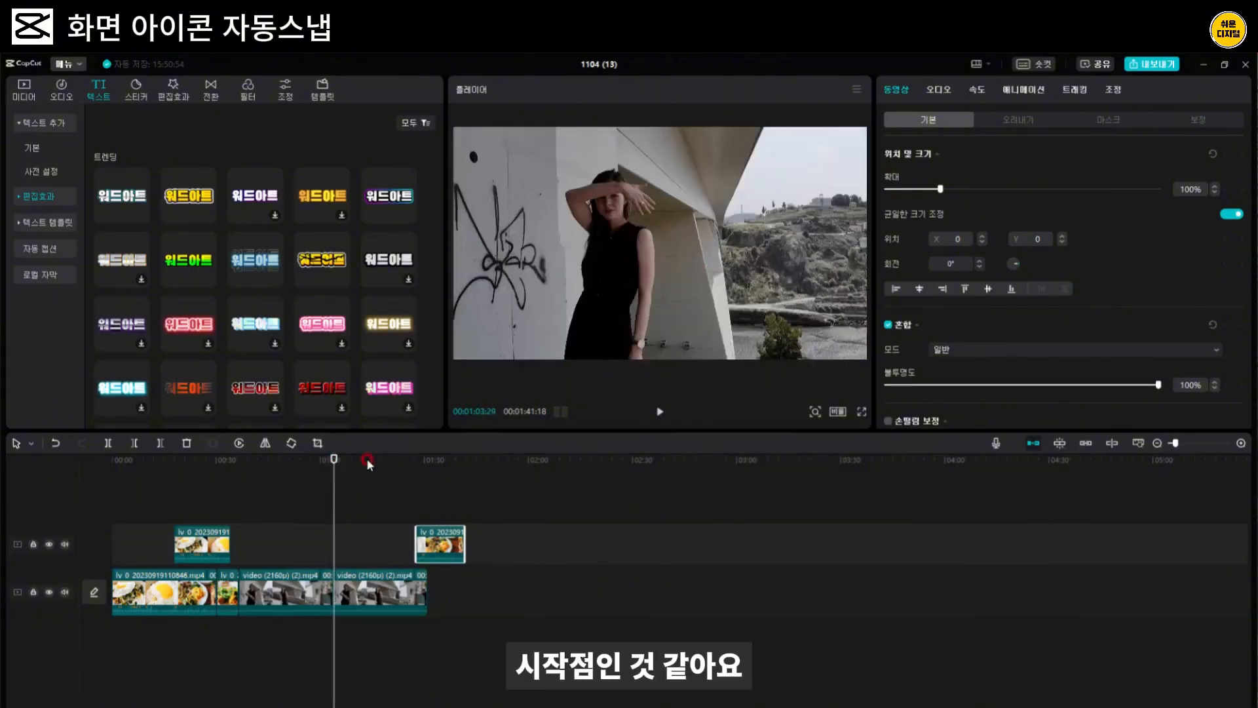
{"action": "left_click_drag", "start_coordinate": [446, 546], "coordinate": [363, 537]}
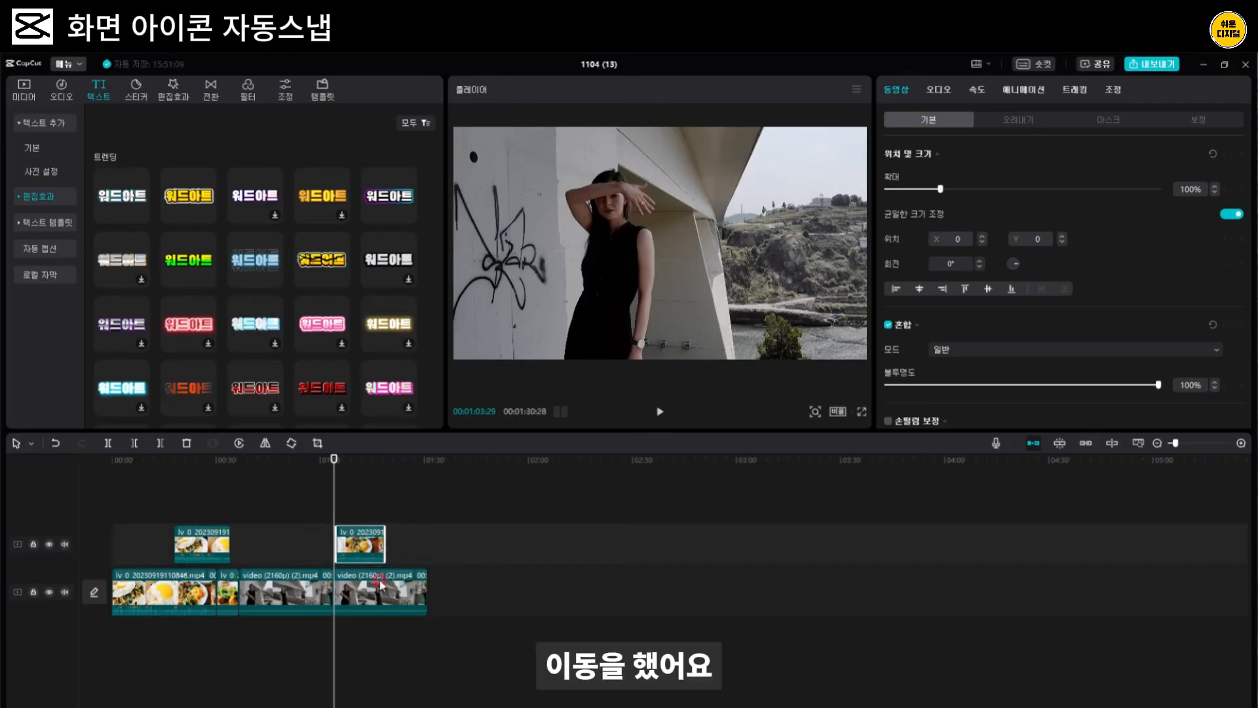
Compare the second food piece's start with the last woman clip's start at wide and close timeline scales
{"action": "left_click", "coordinate": [1025, 414]}
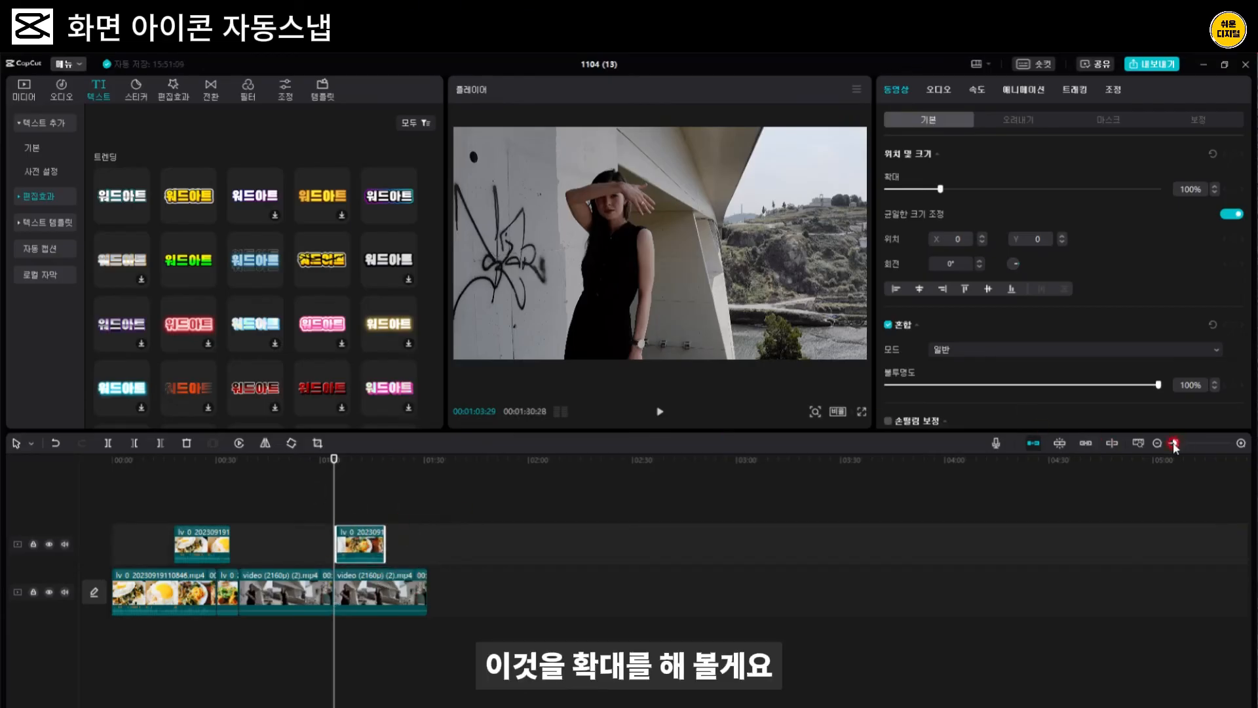
{"action": "scroll", "coordinate": [1175, 446], "scroll_direction": "up", "scroll_amount": 5}
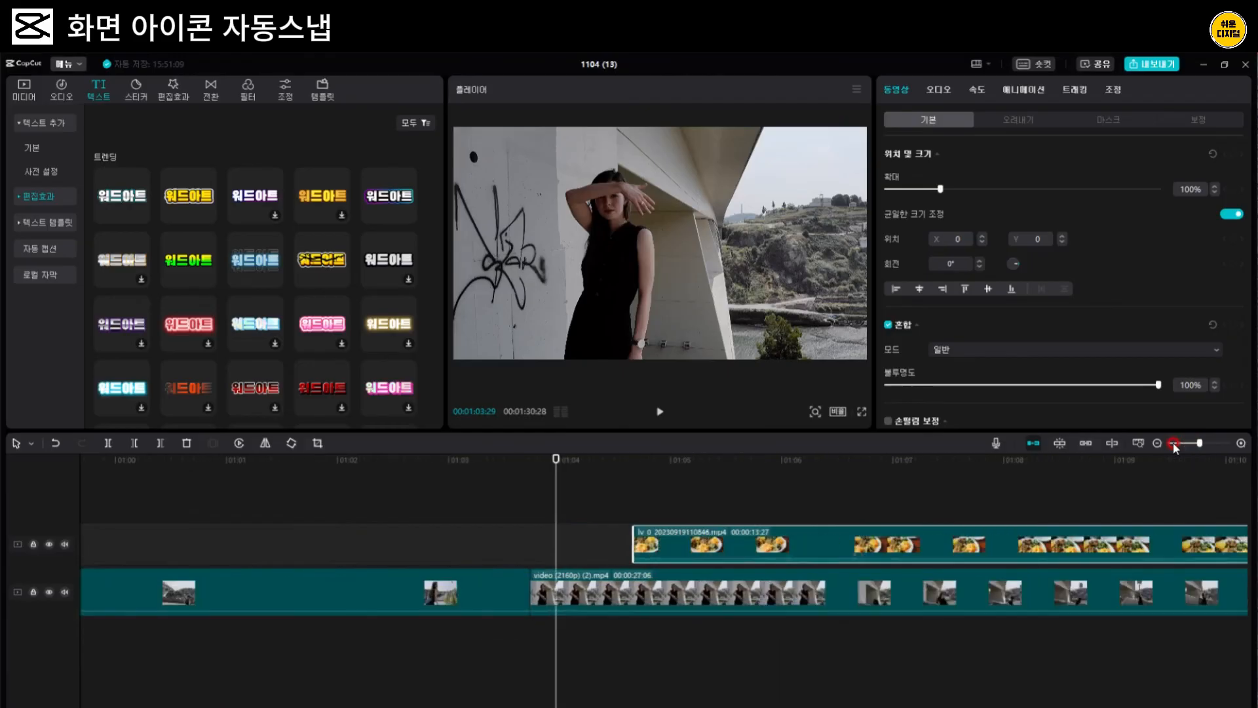
{"action": "scroll", "coordinate": [1174, 446], "scroll_direction": "down", "scroll_amount": 3}
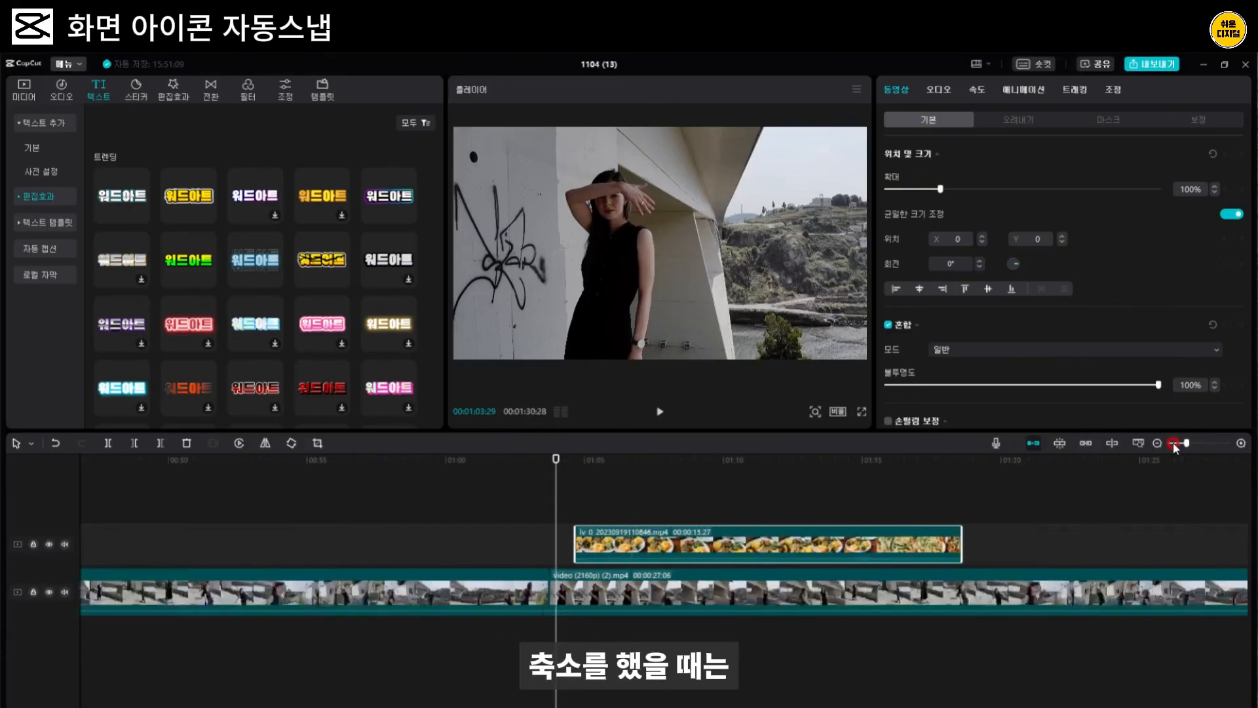
{"action": "scroll", "coordinate": [1174, 446], "scroll_direction": "down", "scroll_amount": 2}
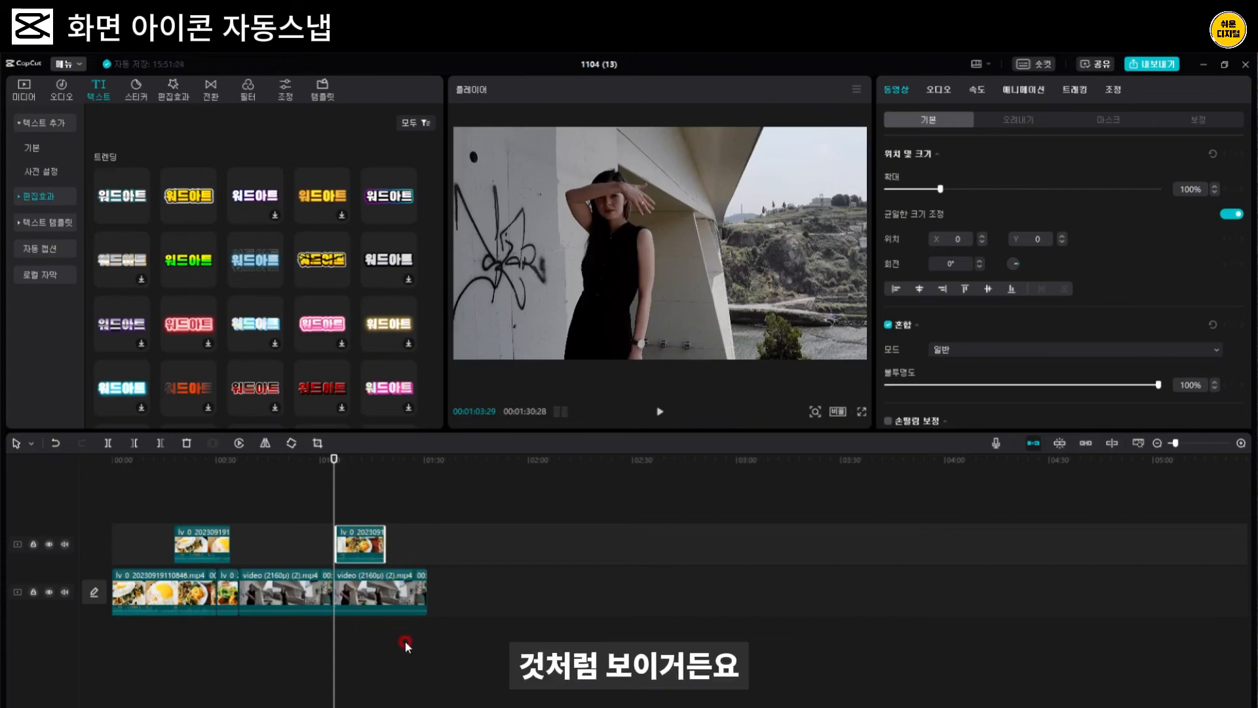
{"action": "scroll", "coordinate": [406, 645], "scroll_direction": "up", "scroll_amount": 5}
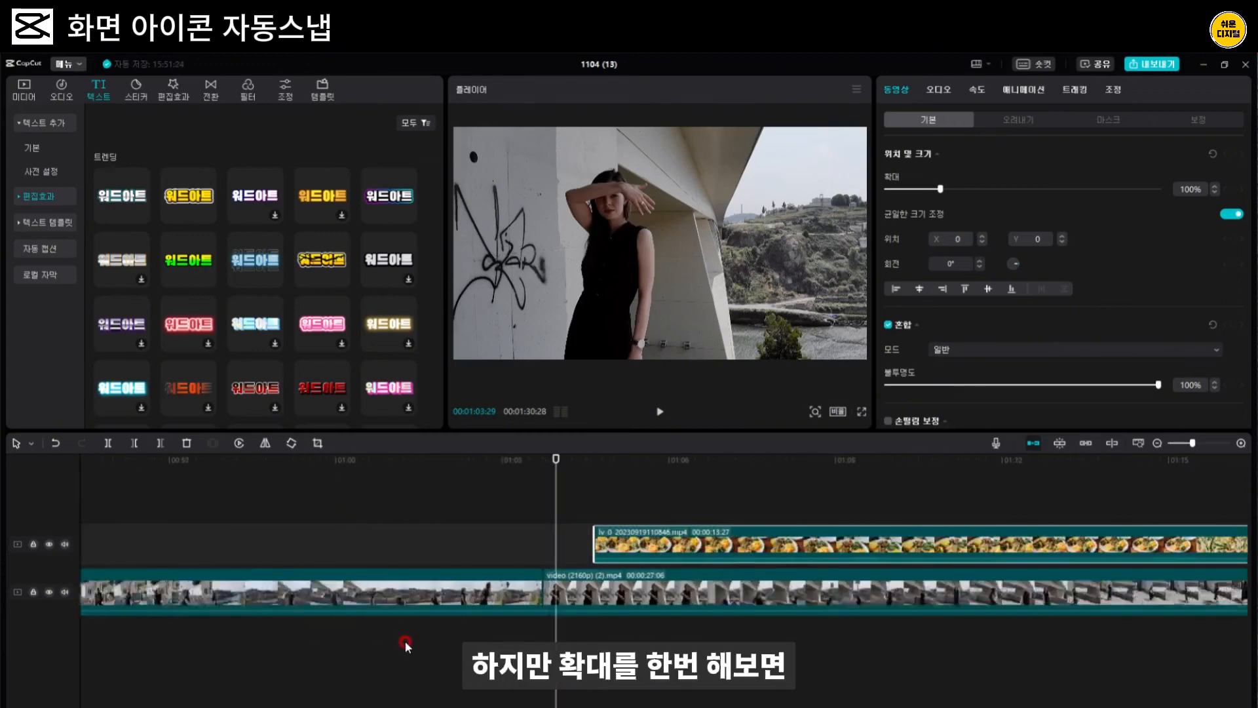
{"action": "left_click", "coordinate": [583, 587]}
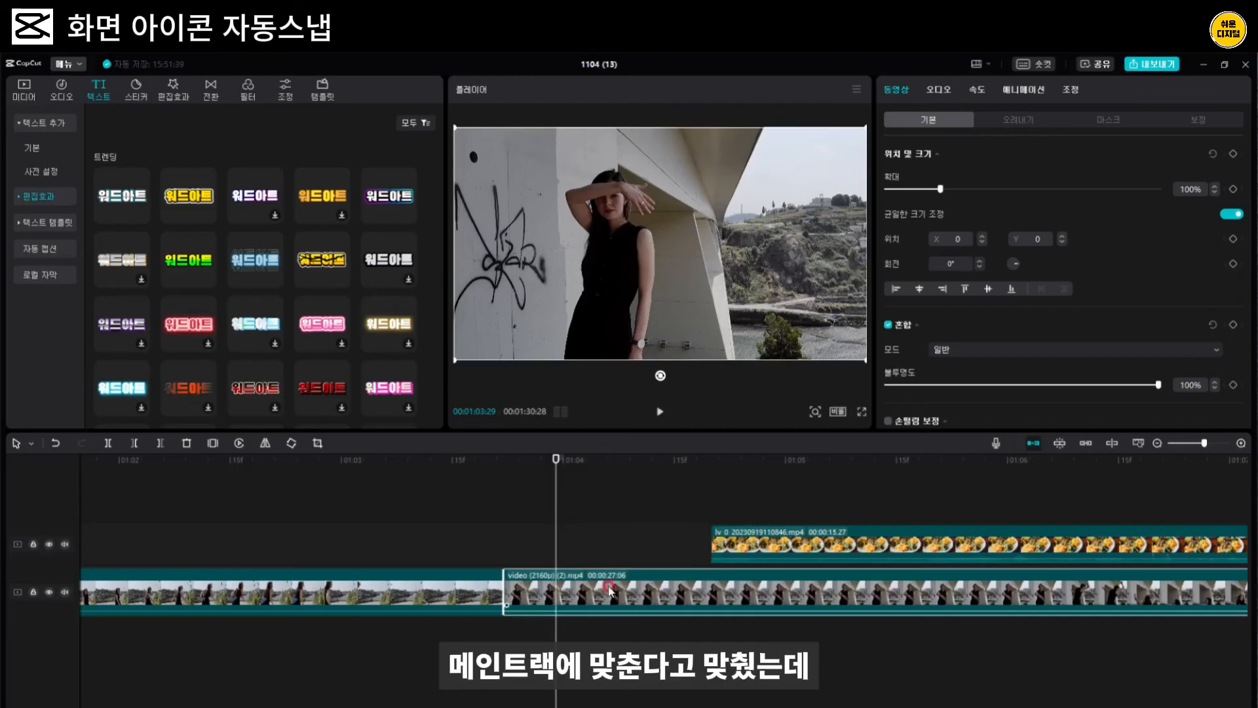
{"action": "left_click", "coordinate": [702, 538]}
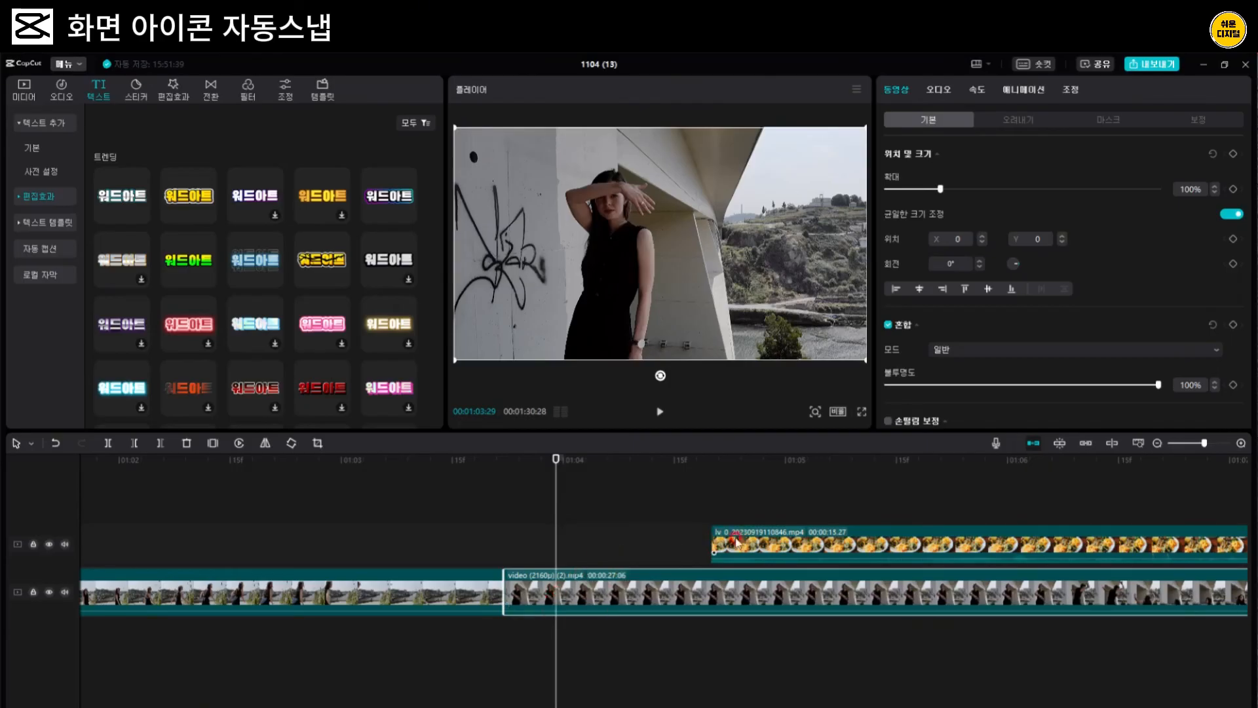
{"action": "left_click", "coordinate": [529, 555]}
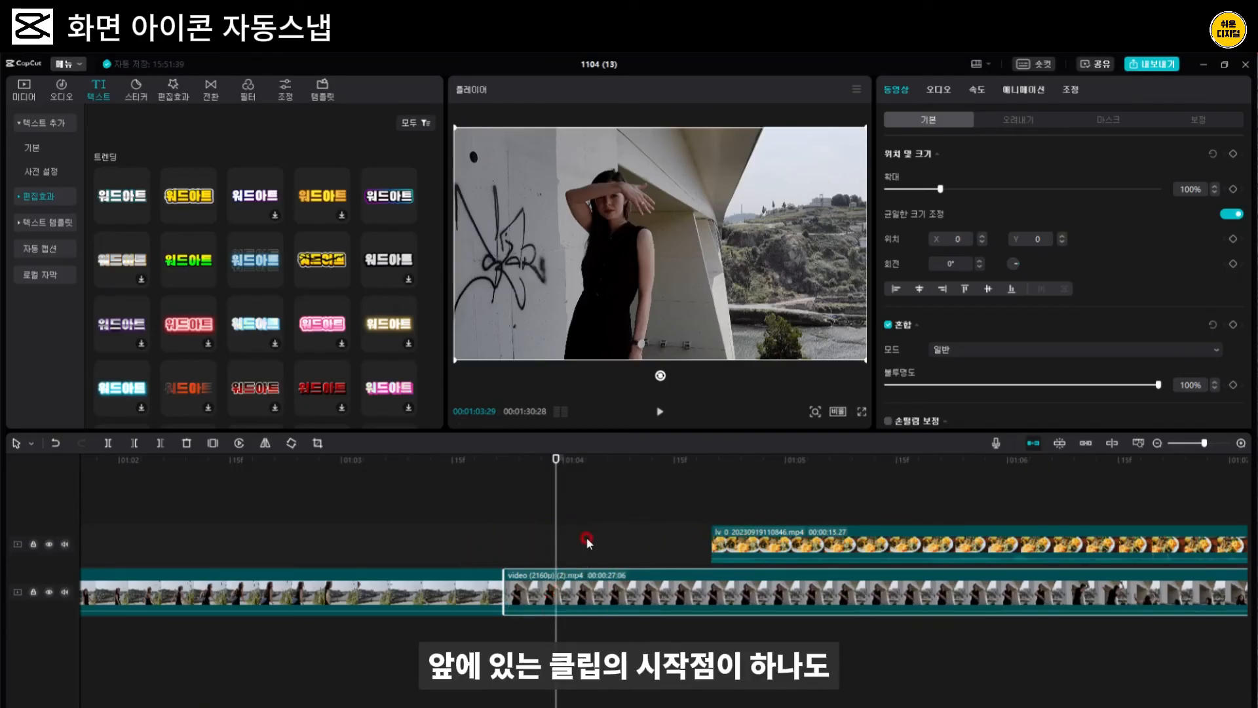
Turn on auto snap, snap the second food piece's start to the last woman clip's start, and set the playhead there at 00:01:03:22
{"action": "left_click", "coordinate": [1059, 443]}
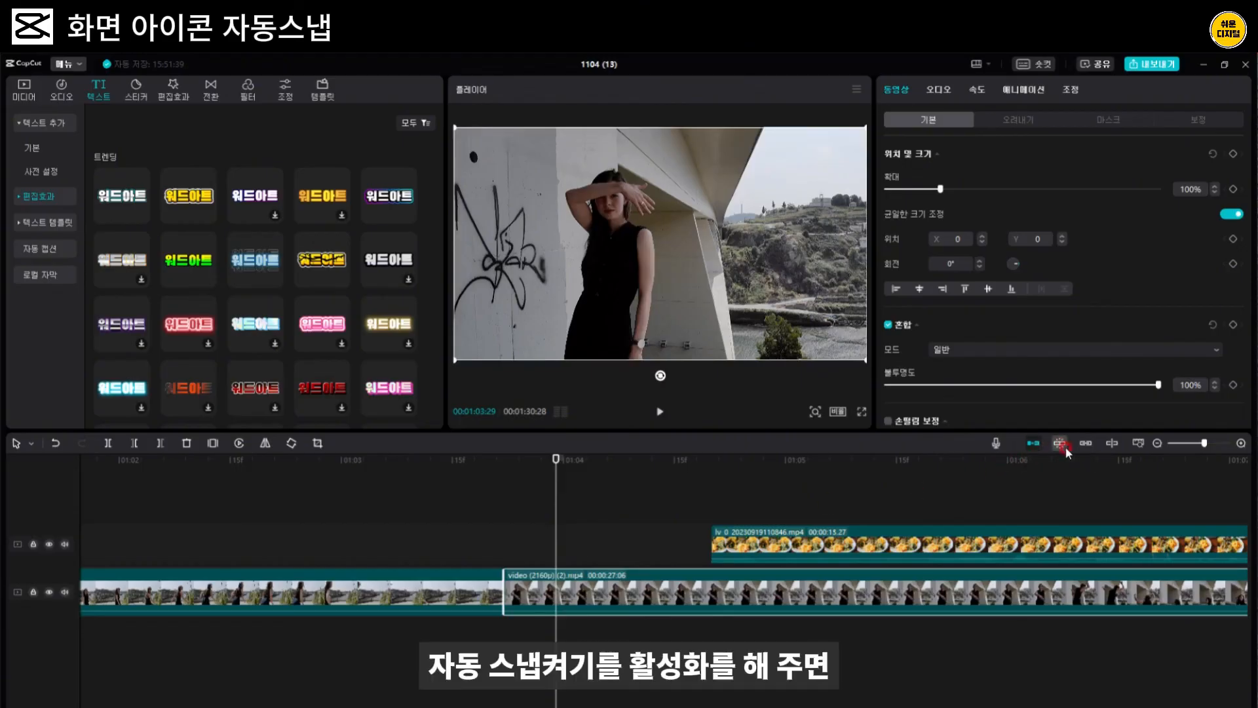
{"action": "left_click", "coordinate": [1062, 448]}
{"action": "left_click", "coordinate": [710, 556]}
{"action": "left_click_drag", "start_coordinate": [710, 556], "coordinate": [536, 551]}
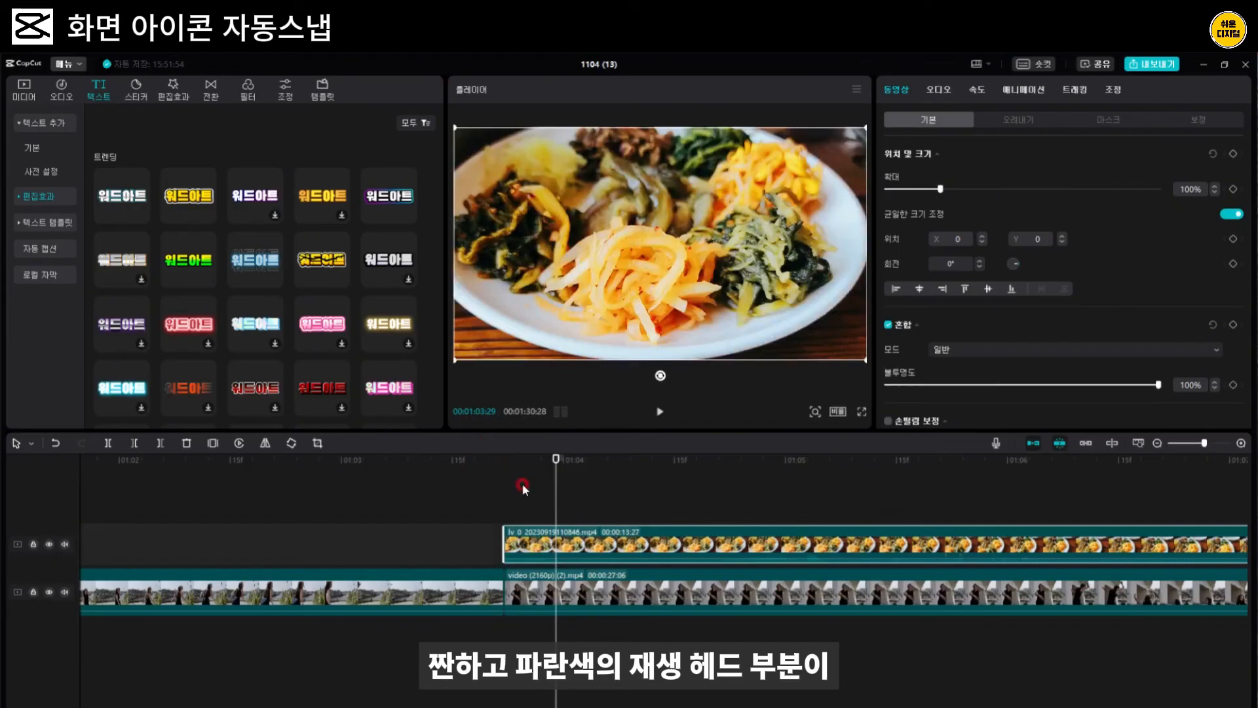
{"action": "left_click_drag", "start_coordinate": [555, 462], "coordinate": [504, 463]}
{"action": "mouse_move", "coordinate": [533, 545]}
{"action": "left_mouse_down"}
{"action": "mouse_move", "coordinate": [593, 545]}
{"action": "mouse_move", "coordinate": [532, 544]}
{"action": "left_mouse_up"}
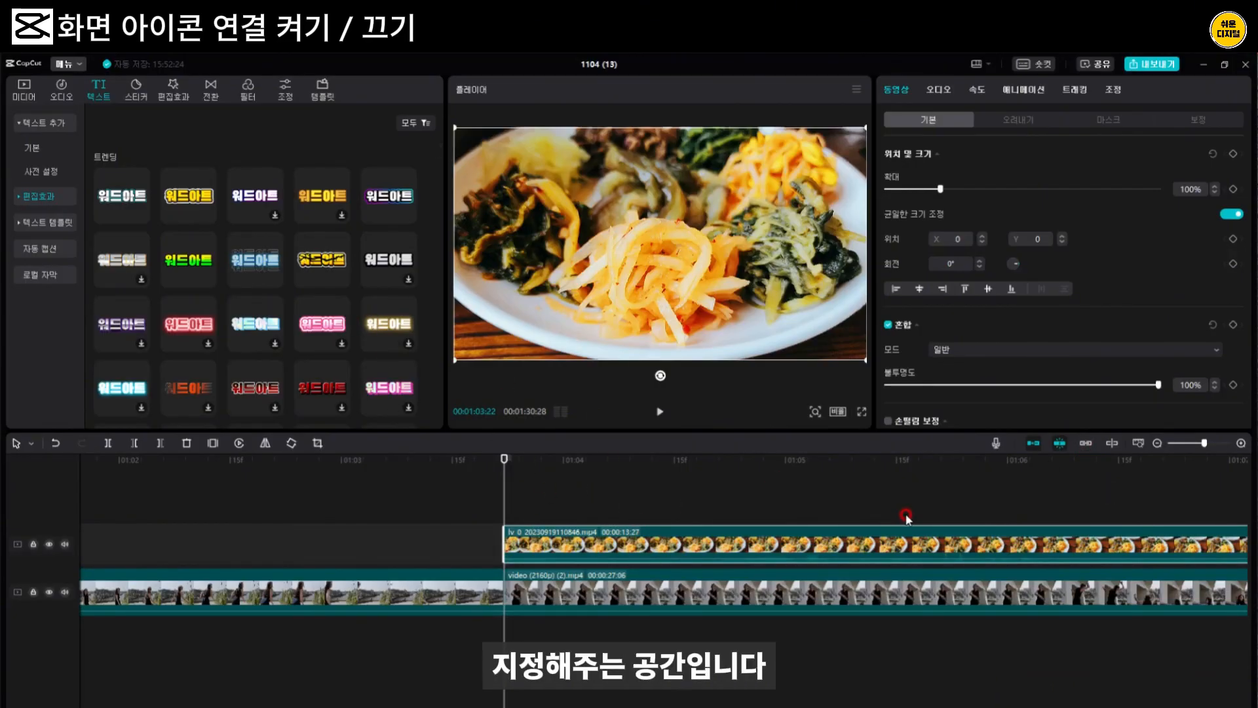
Add the purple-and-cyan outlined text effect above the second food piece at the playhead and turn on linkage
{"action": "left_click", "coordinate": [289, 402]}
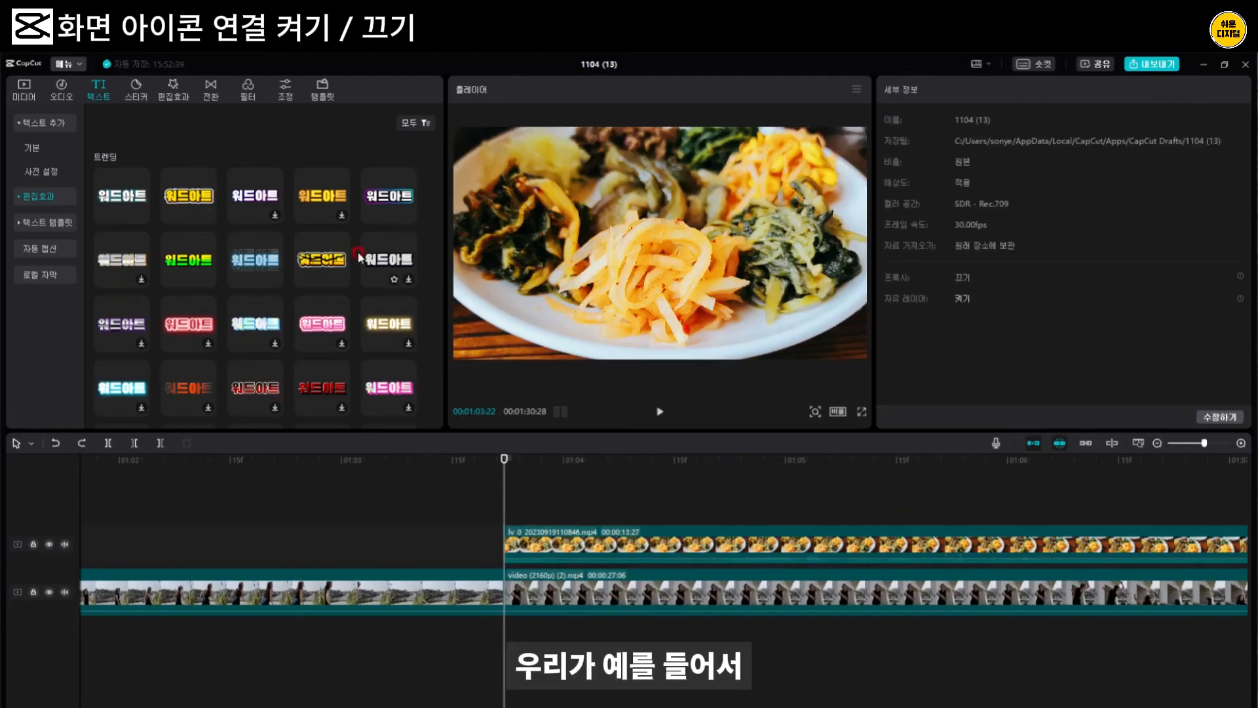
{"action": "left_click_drag", "start_coordinate": [381, 200], "coordinate": [509, 517]}
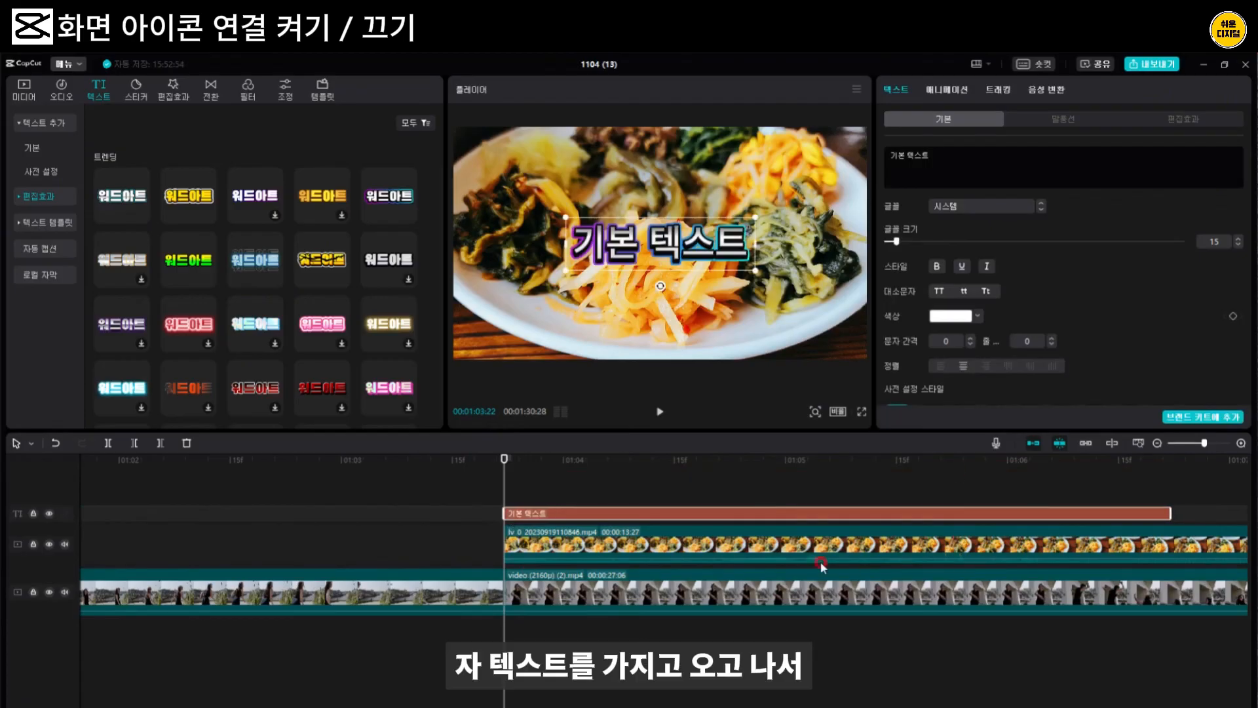
{"action": "left_click", "coordinate": [1089, 444]}
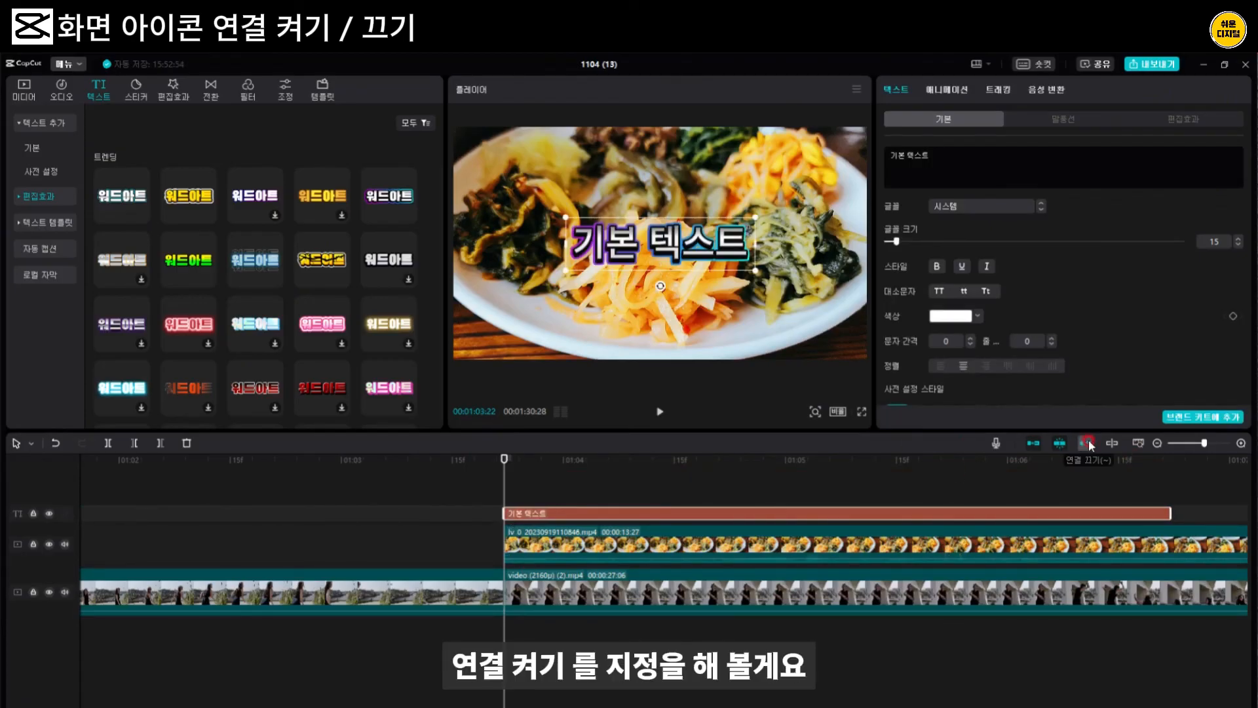
Play the video to 00:01:04:21 and split the last main-track woman clip there
{"action": "key", "text": "space"}
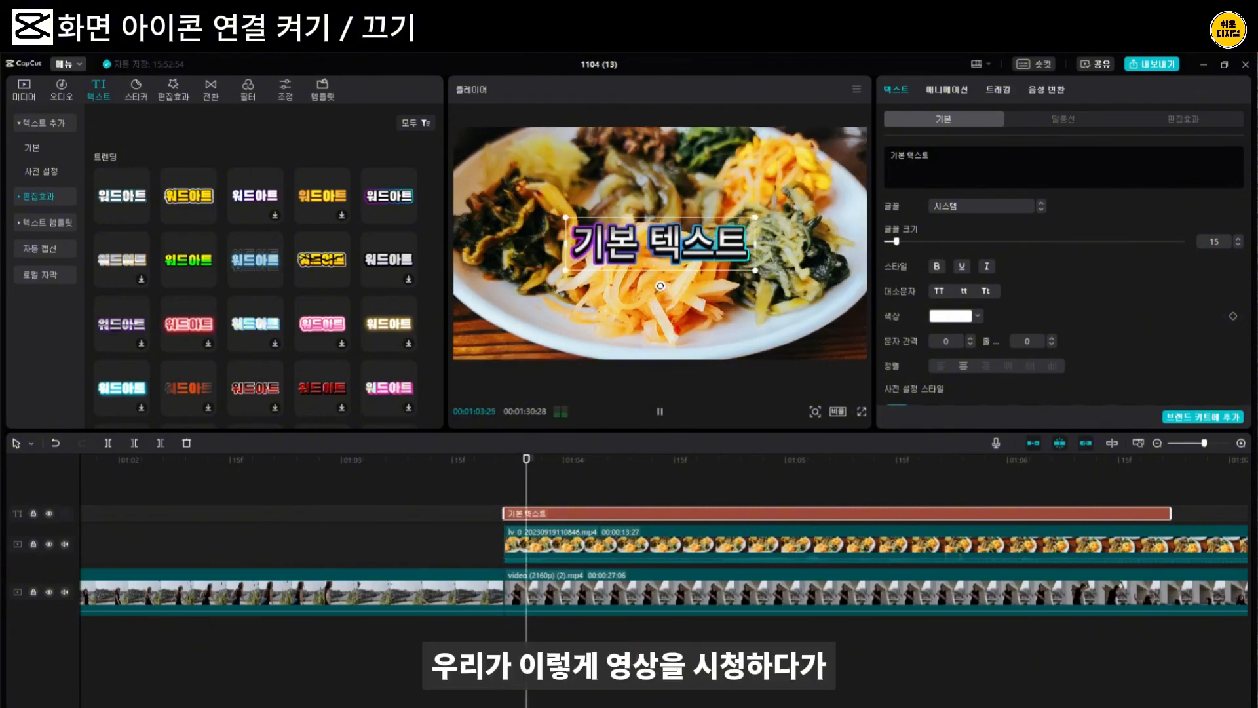
{"action": "key", "text": "space"}
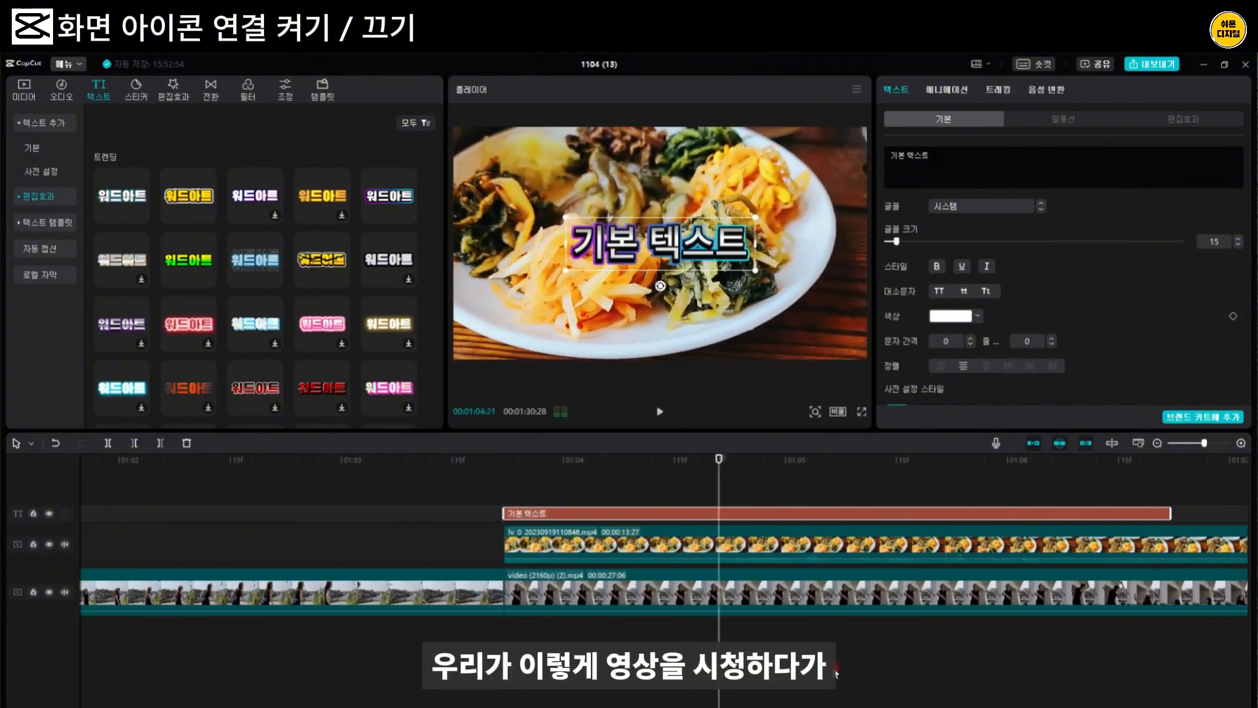
{"action": "left_click", "coordinate": [739, 595]}
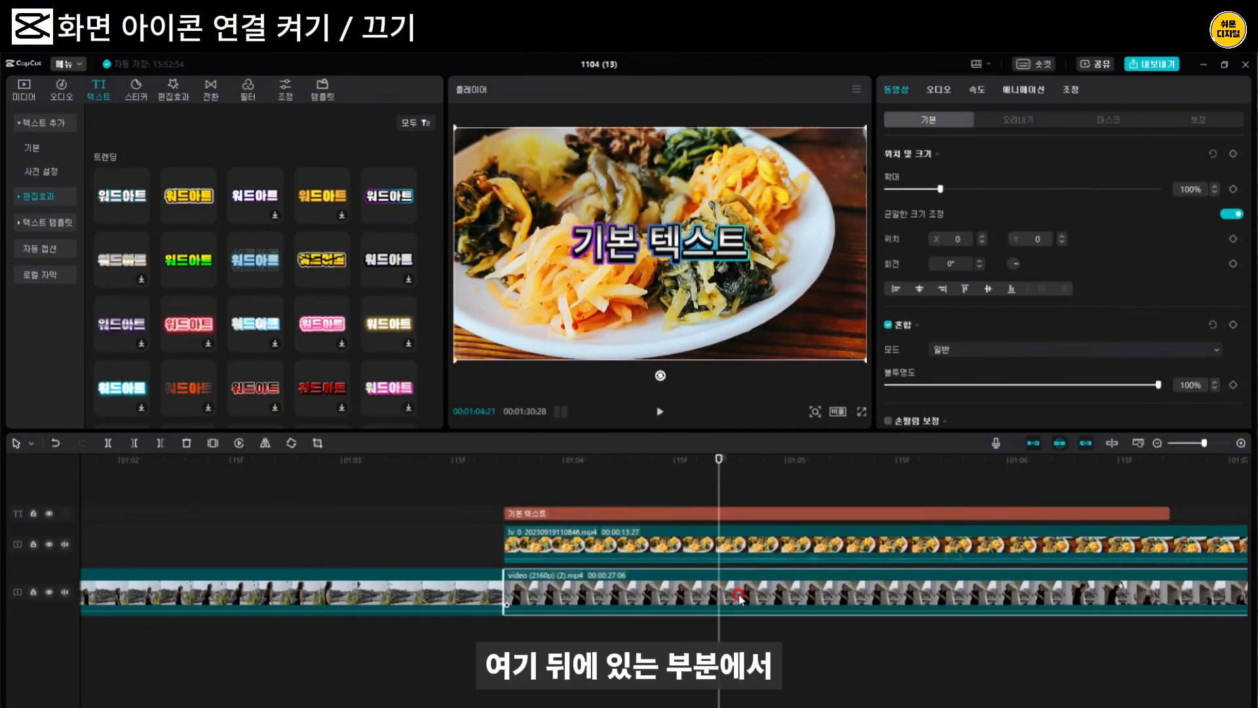
{"action": "key", "text": "ctrl+b"}
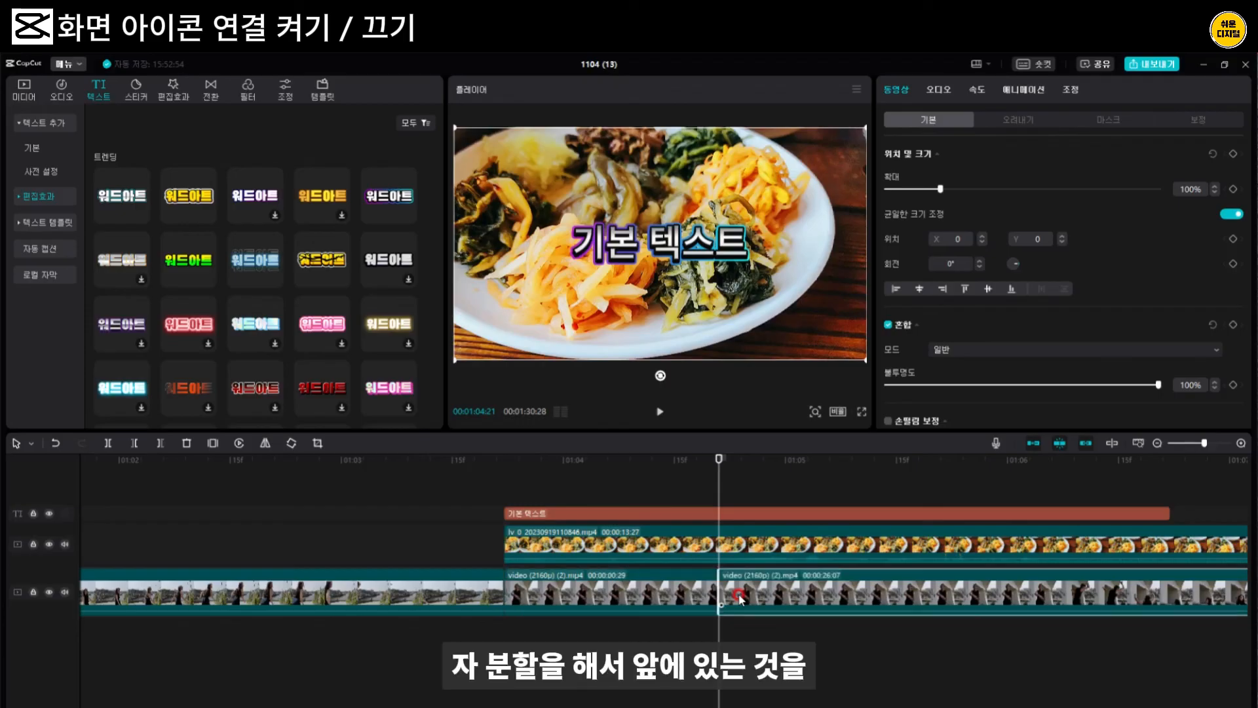
With linkage on, delete the short front piece of the split woman clip and undo the deletion
{"action": "left_click", "coordinate": [698, 591]}
{"action": "key", "text": "Delete"}
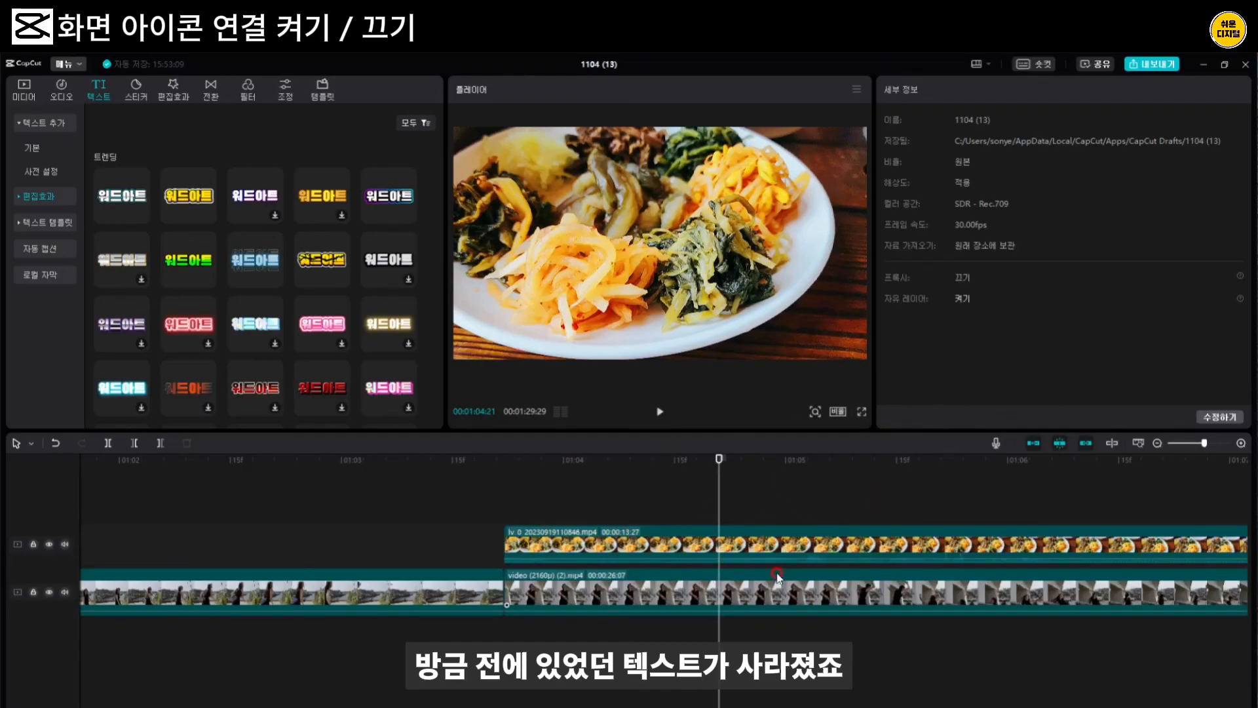
{"action": "key", "text": "ctrl+z"}
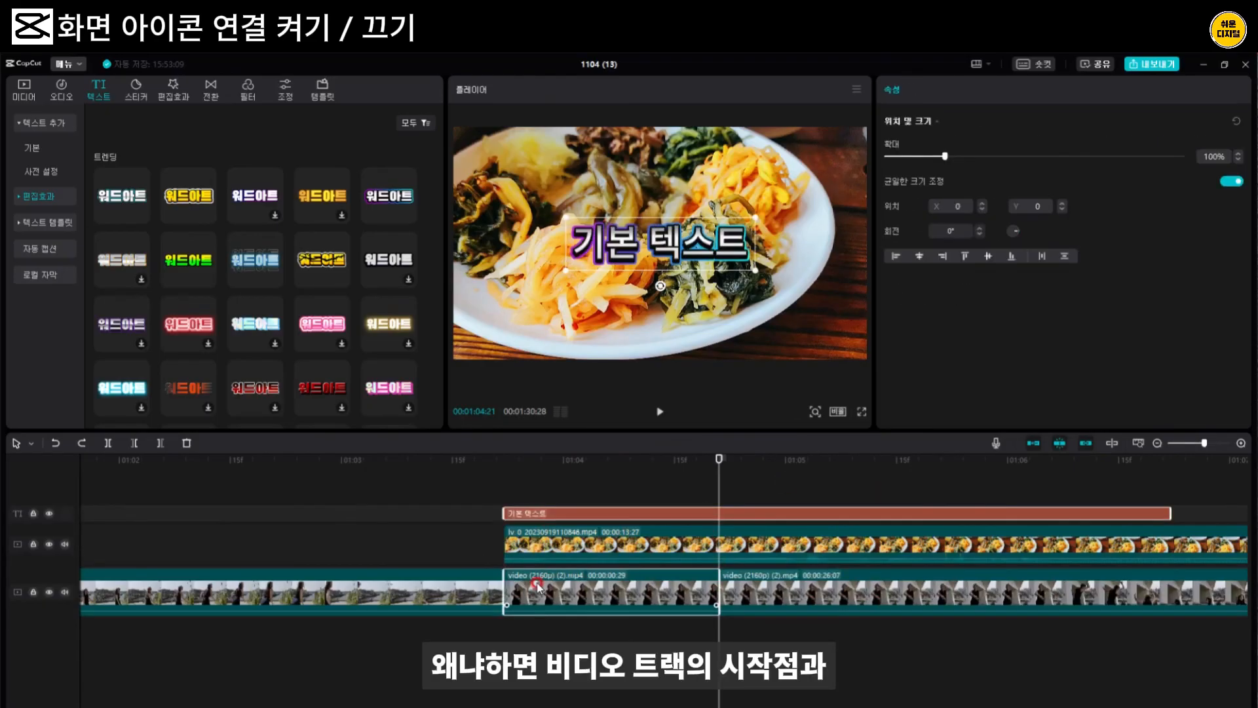
Turn off linkage and delete only the short front piece of the split woman clip, without the text clip
{"action": "left_click", "coordinate": [529, 514]}
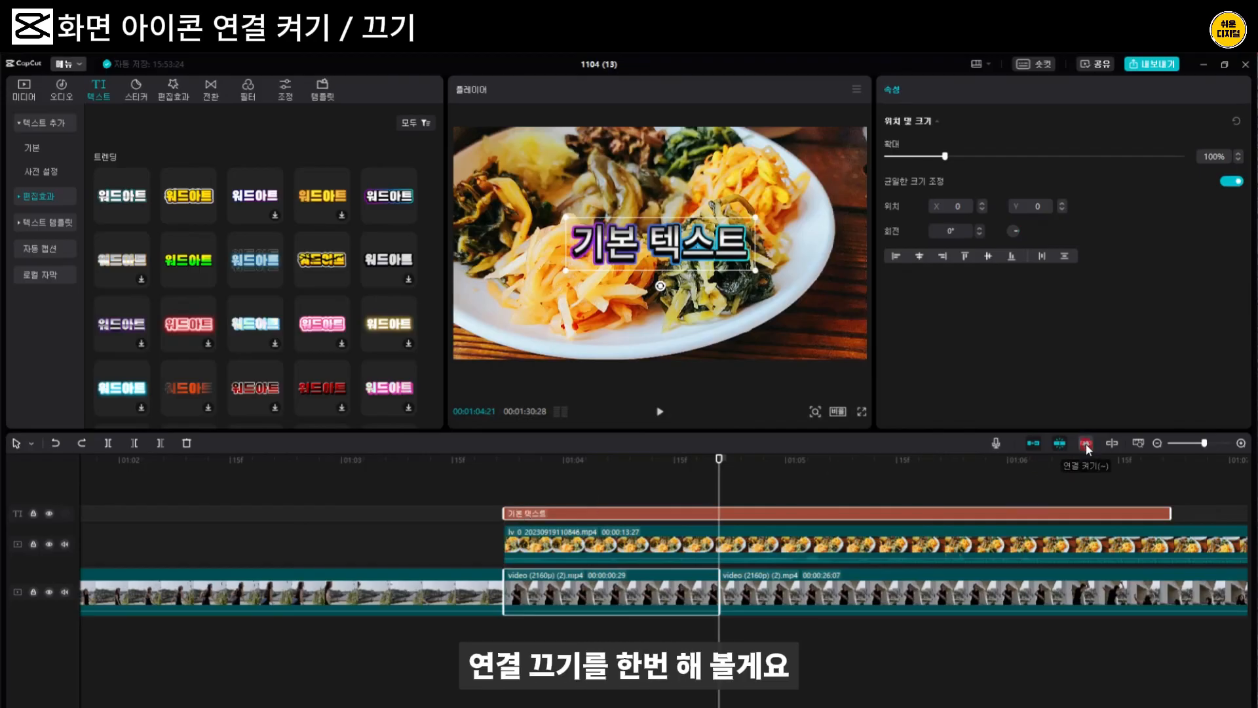
{"action": "left_click", "coordinate": [614, 580]}
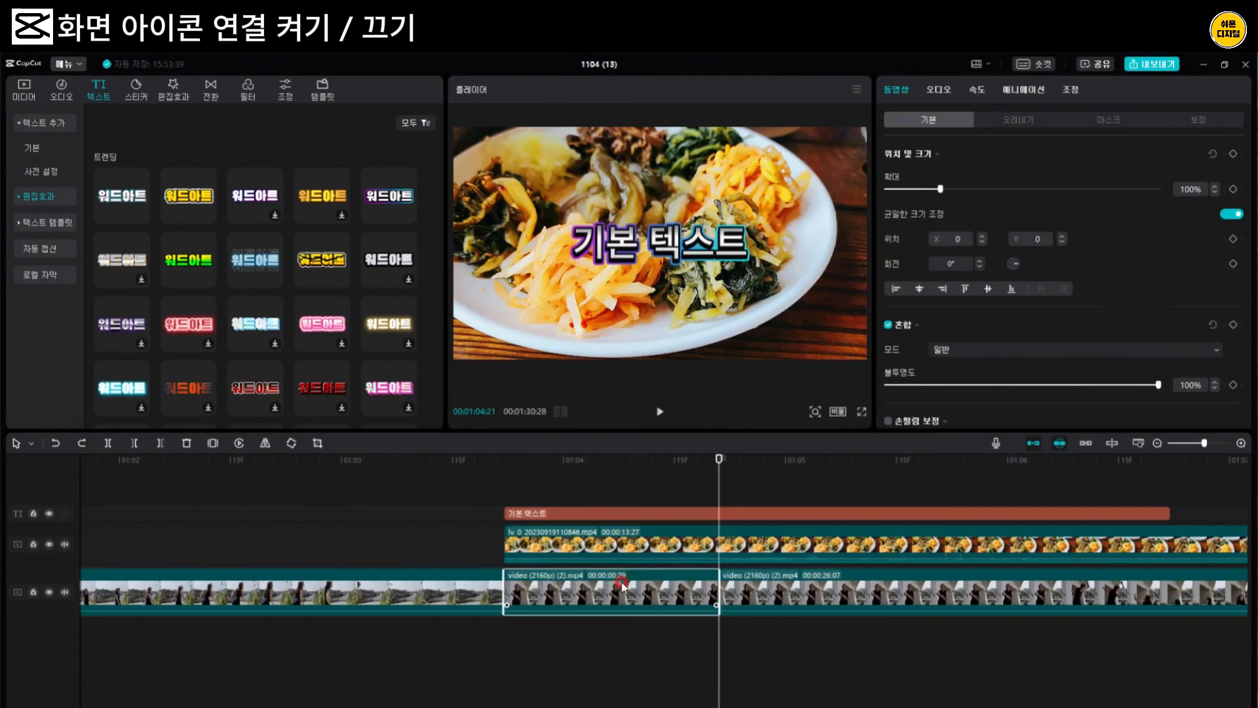
{"action": "key", "text": "Delete"}
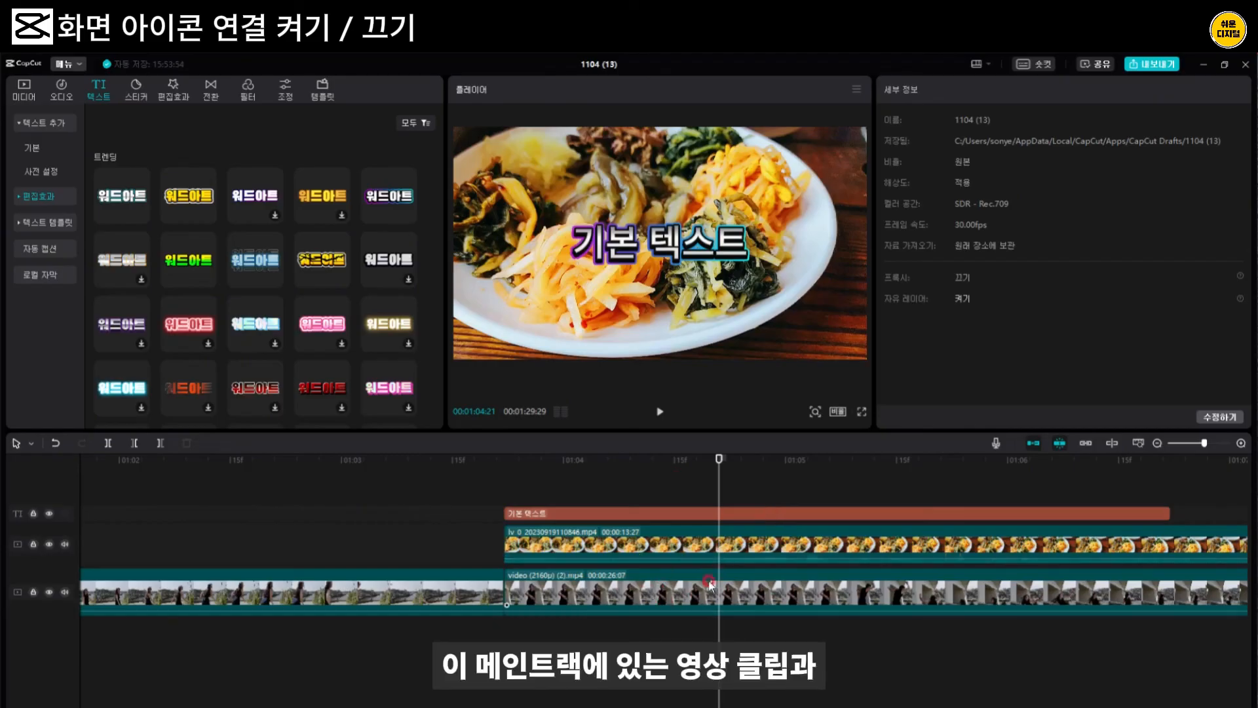
{"action": "left_click", "coordinate": [667, 581]}
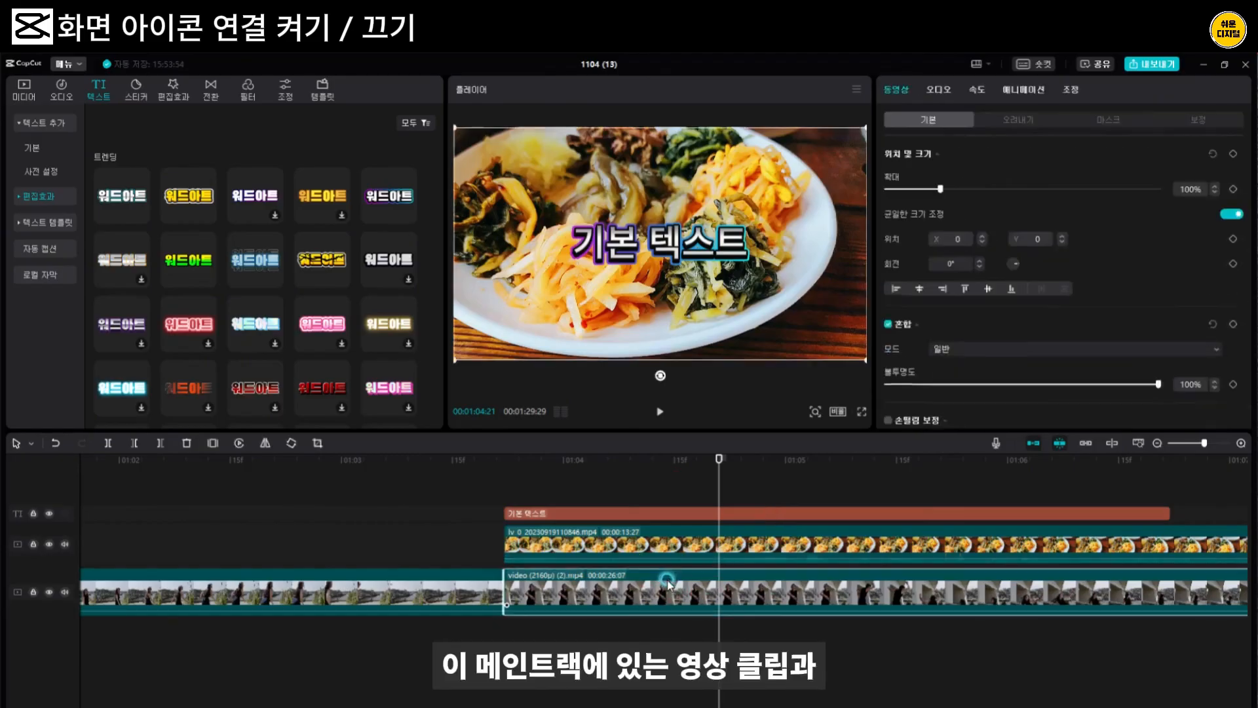
{"action": "left_click", "coordinate": [672, 512]}
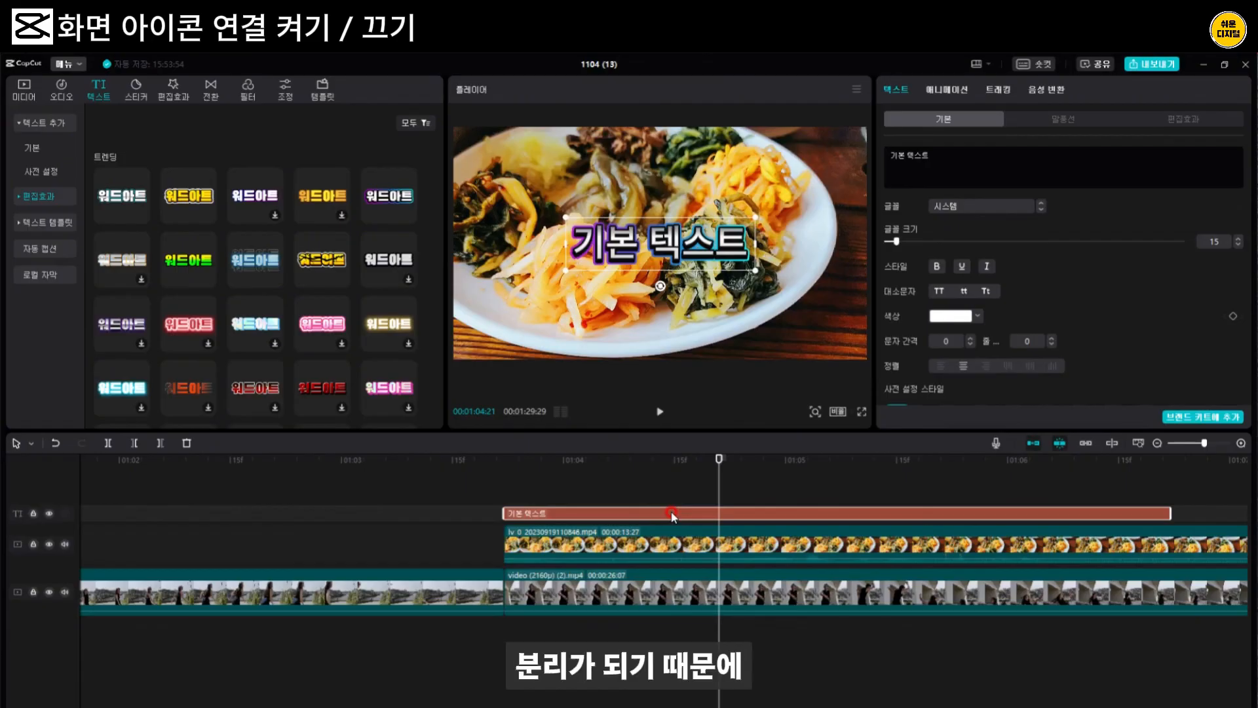
With linkage off, trim away the start of the last woman clip up to 00:01:05:12
{"action": "left_click", "coordinate": [837, 593]}
{"action": "left_click_drag", "start_coordinate": [719, 458], "coordinate": [874, 459]}
{"action": "left_click", "coordinate": [923, 590]}
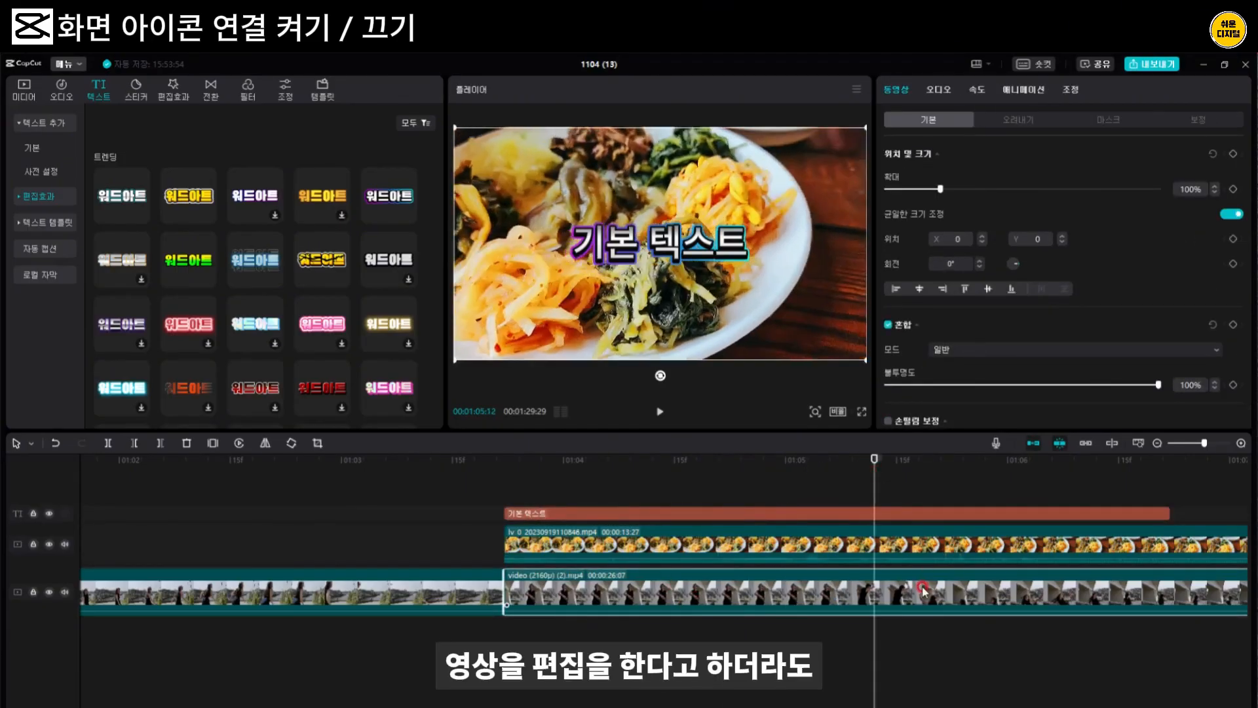
{"action": "key", "text": "q"}
{"action": "left_click", "coordinate": [574, 514]}
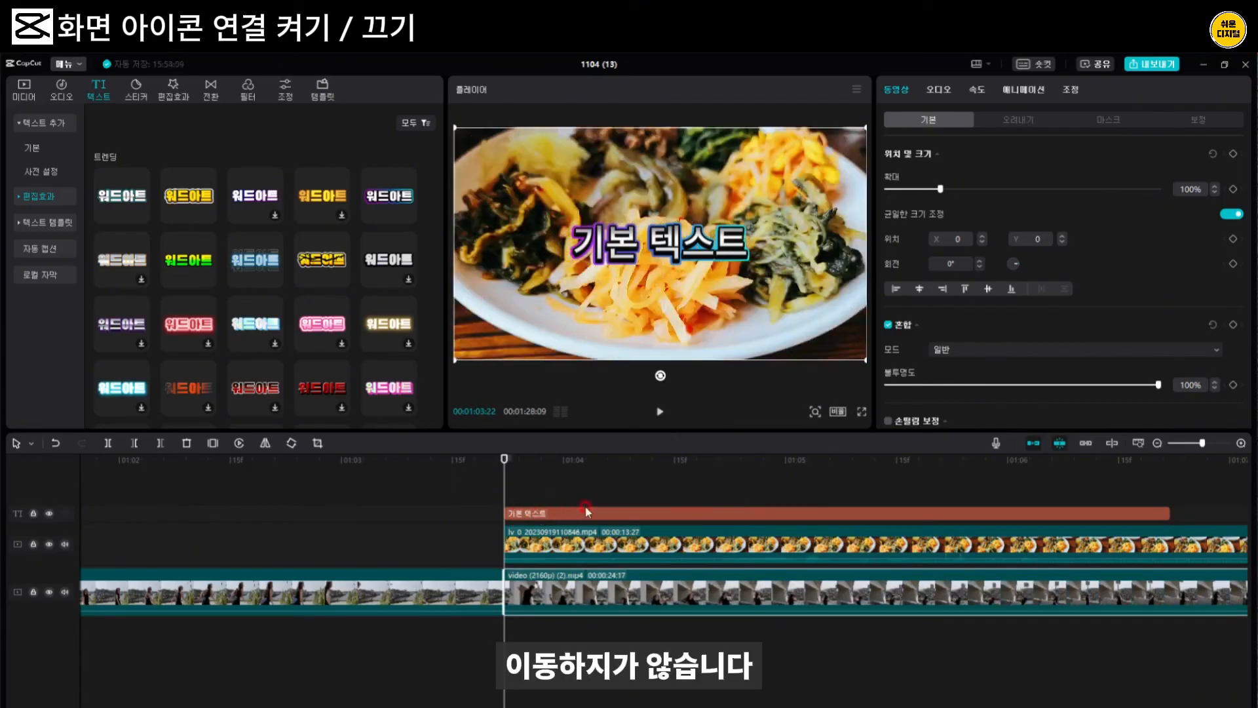
Turn linkage back on for the text and media clips and open the auto captions options
{"action": "left_click", "coordinate": [1086, 443]}
{"action": "left_click", "coordinate": [1155, 532]}
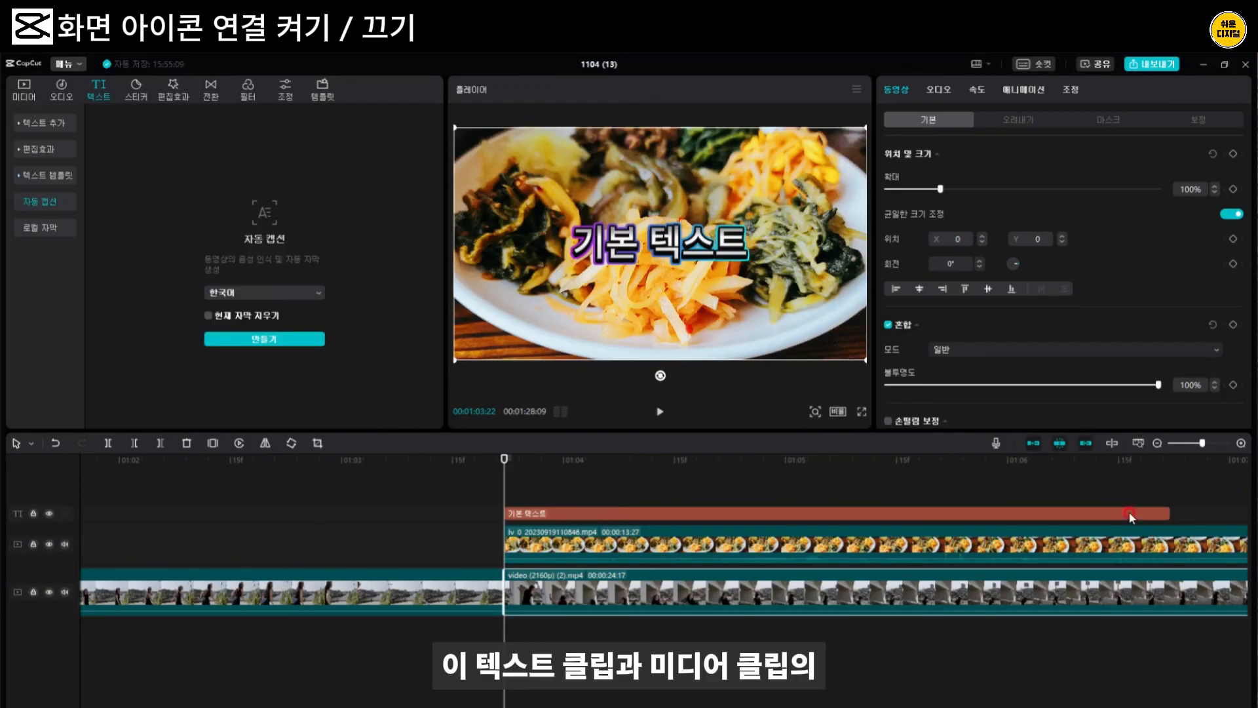
{"action": "left_click", "coordinate": [1090, 455]}
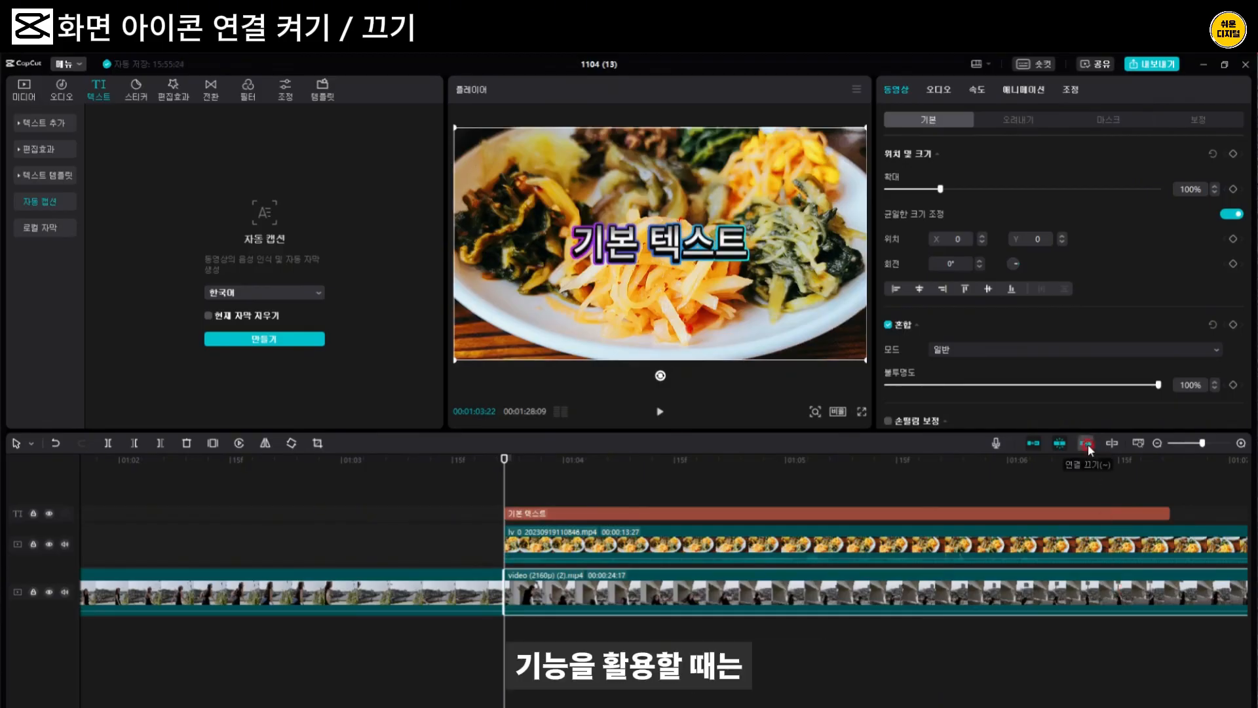
{"action": "left_click", "coordinate": [1086, 443]}
{"action": "left_click", "coordinate": [348, 255]}
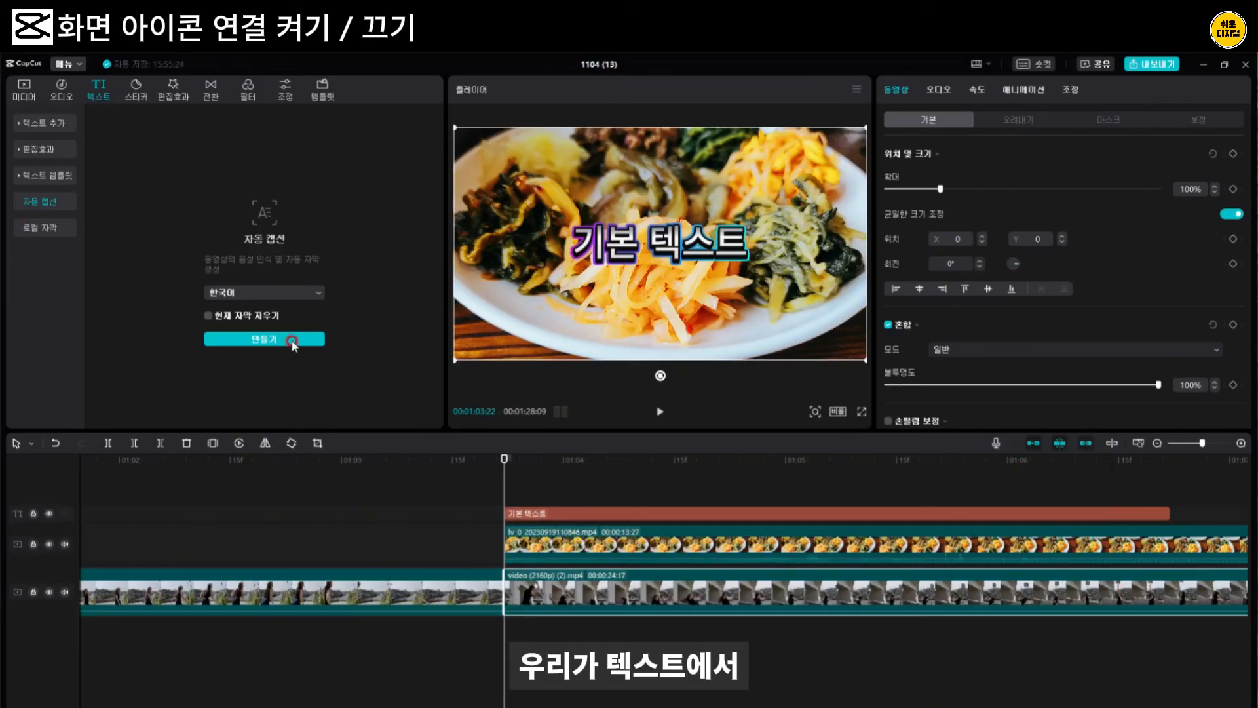